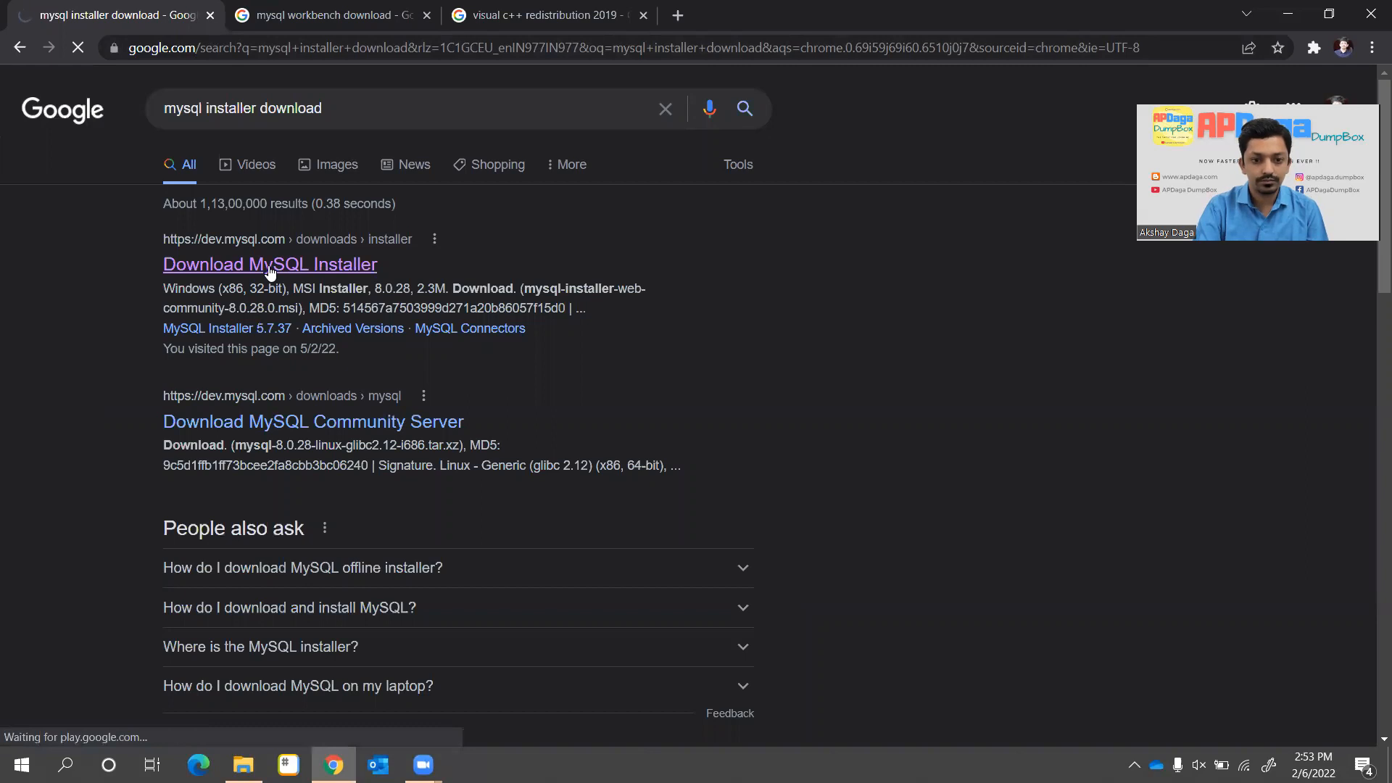
# Compare the MySQL Installer sizes: 435.7M full installer versus 2.3M web installer
pyautogui.scroll(-1, 612, 333)
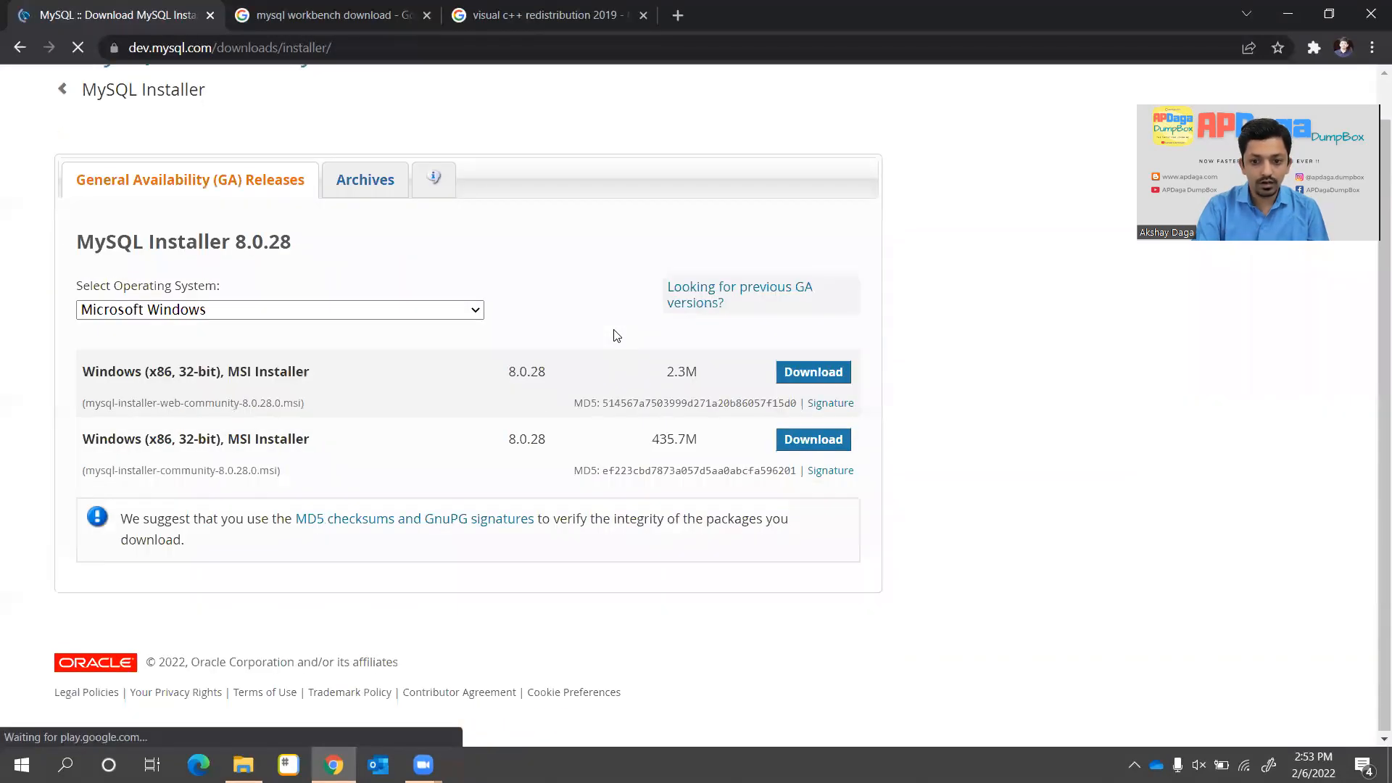
pyautogui.moveTo(652, 443); pyautogui.dragTo(697, 442)
pyautogui.moveTo(699, 376); pyautogui.dragTo(649, 373)
pyautogui.moveTo(701, 450); pyautogui.dragTo(651, 443)
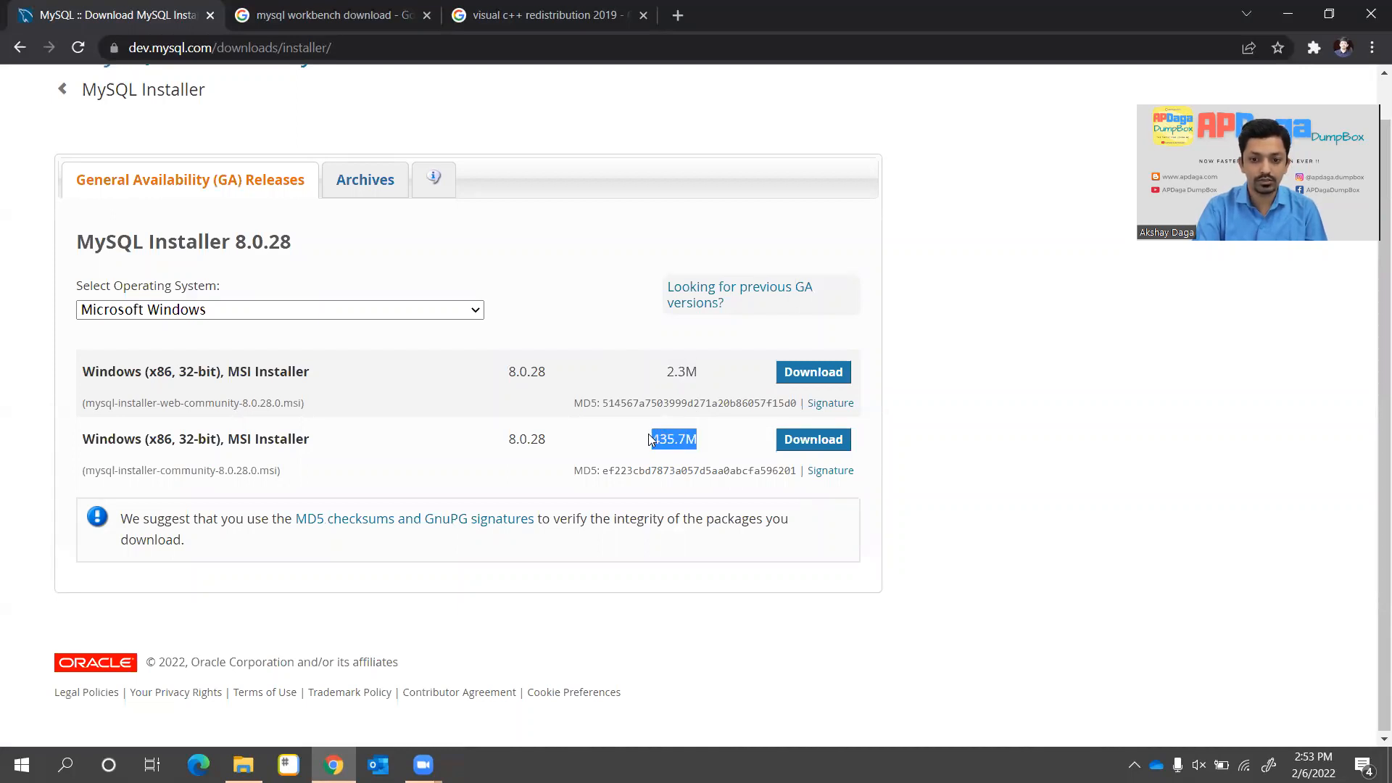
# Find the 64-bit MySQL Workbench MSI installer and note its 42.7M size
pyautogui.click(307, 16)
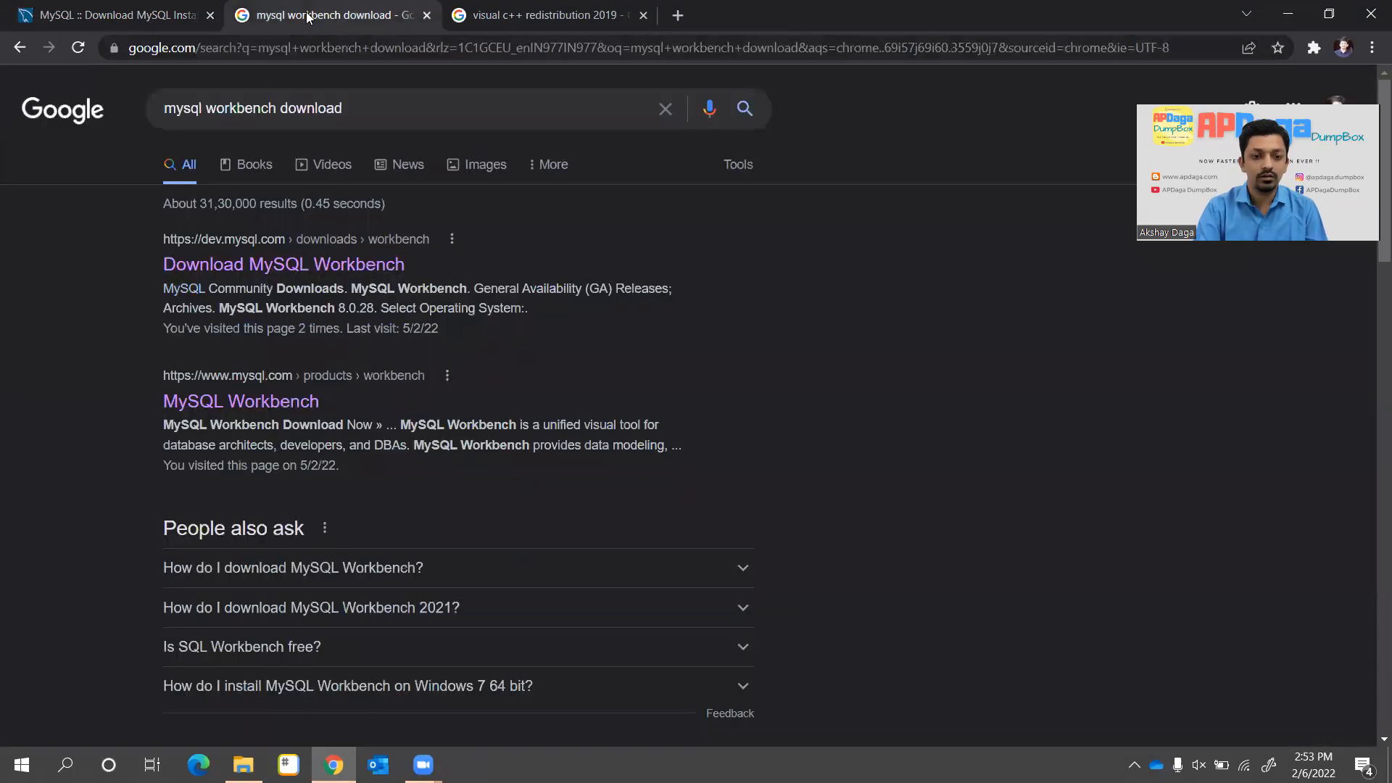
pyautogui.click(239, 263)
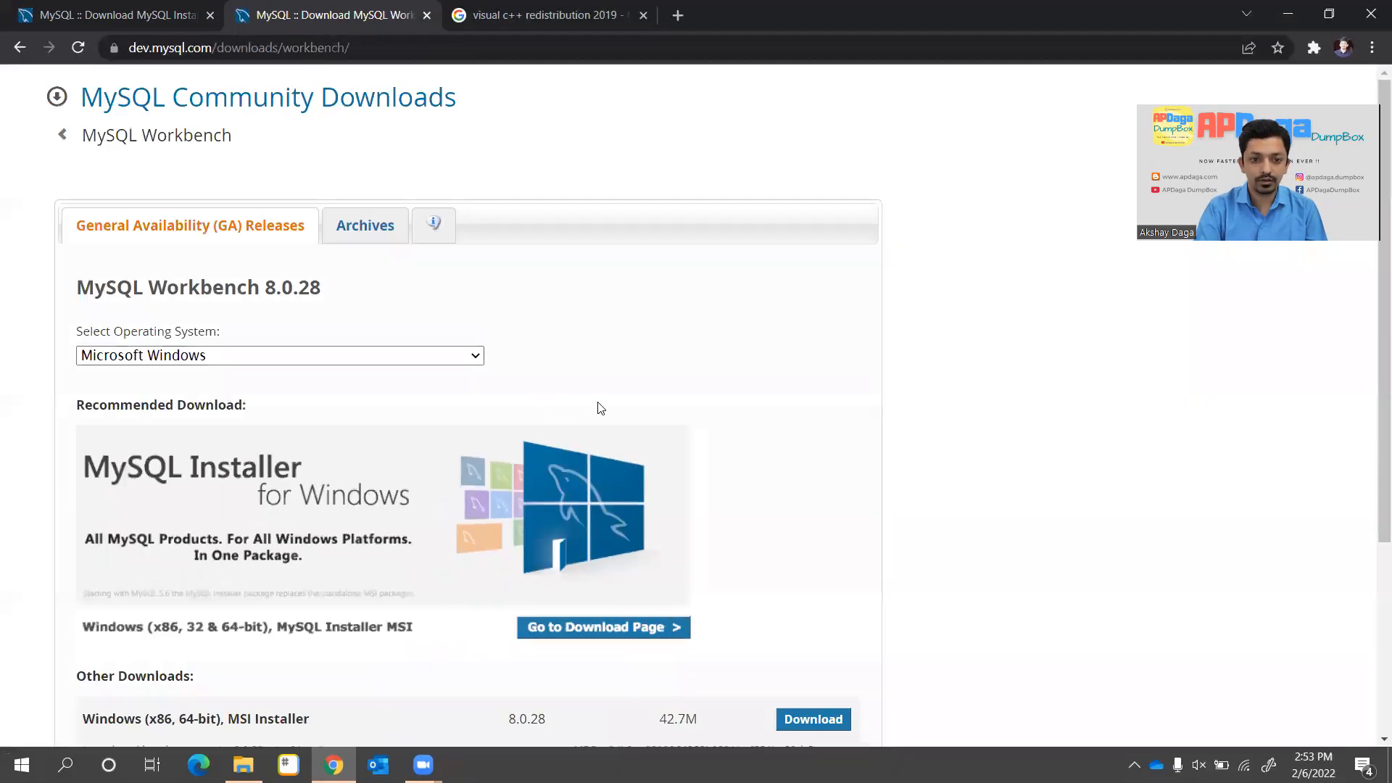
pyautogui.scroll(-2, 591, 403)
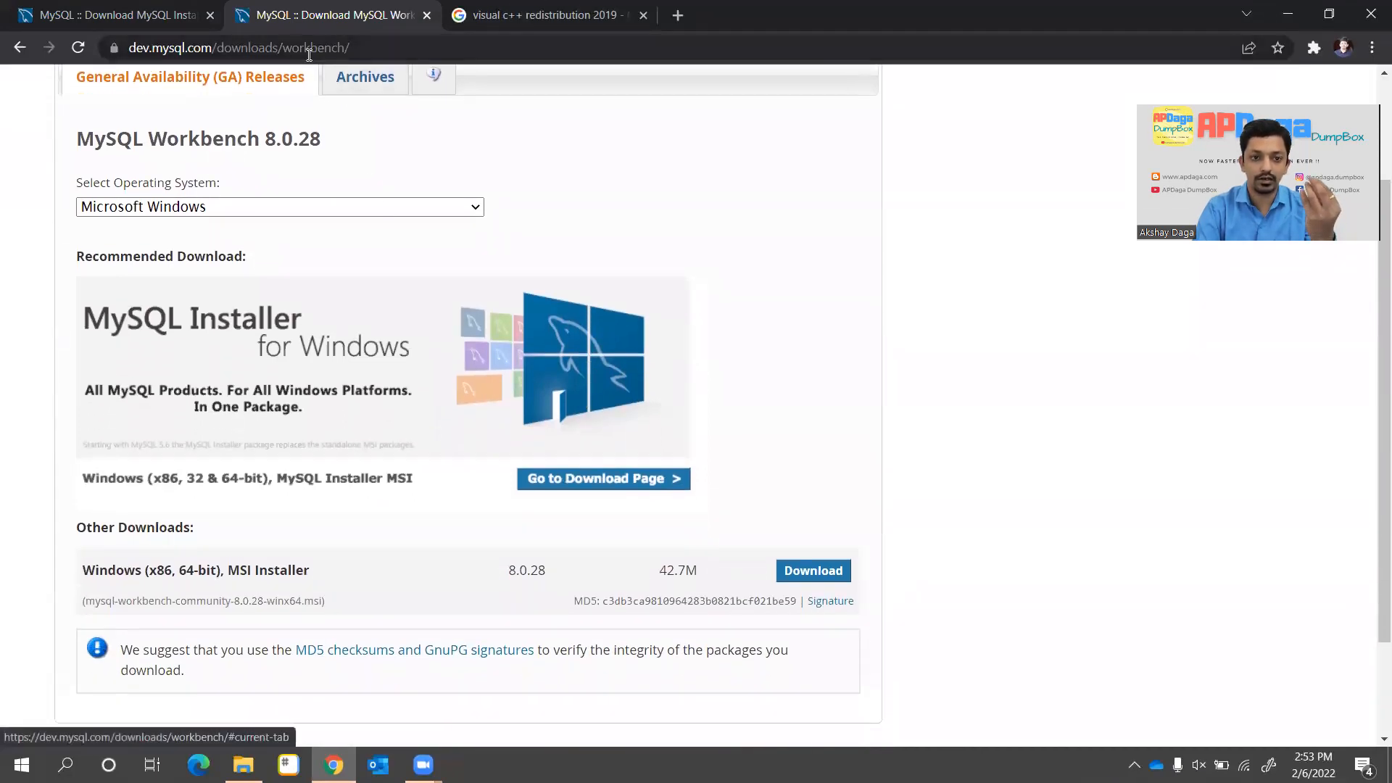
pyautogui.scroll(-2, 652, 472)
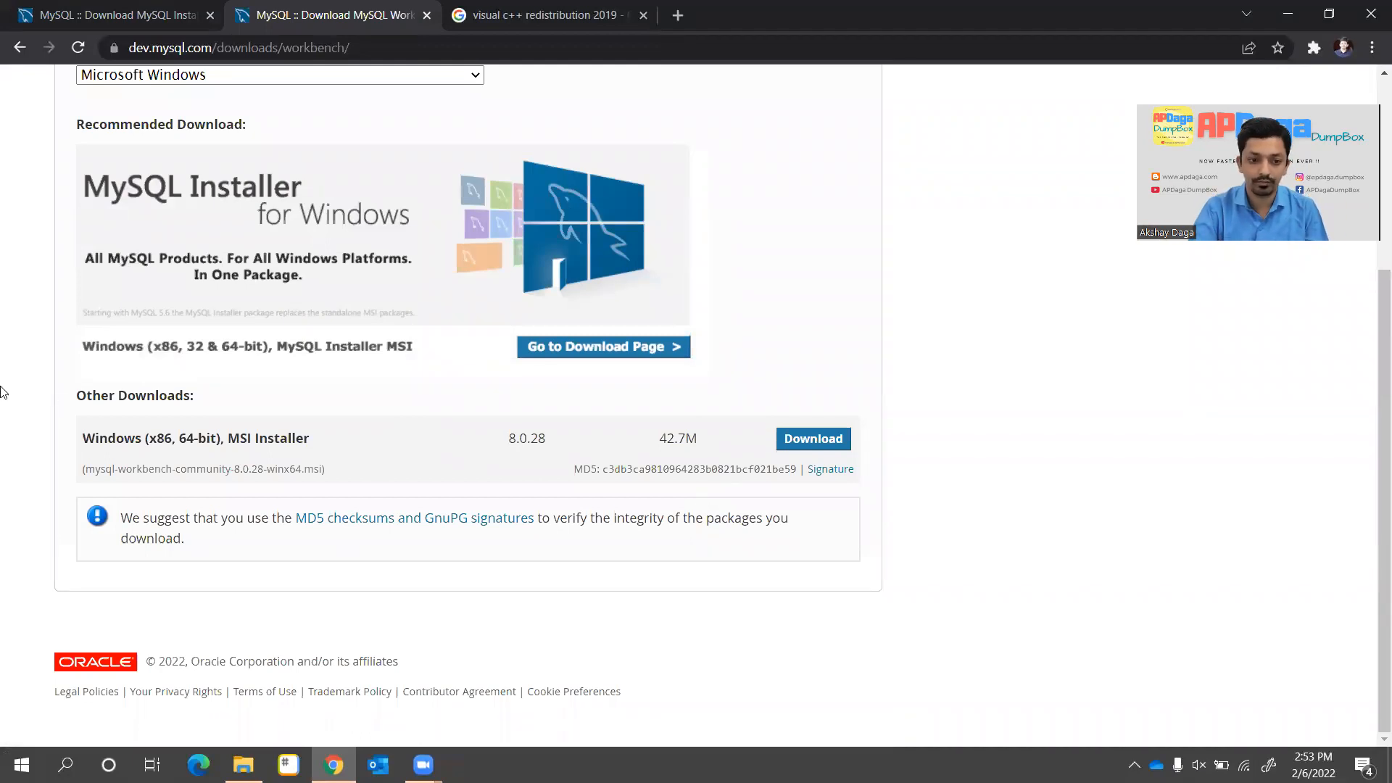
pyautogui.moveTo(82, 438); pyautogui.dragTo(731, 451)
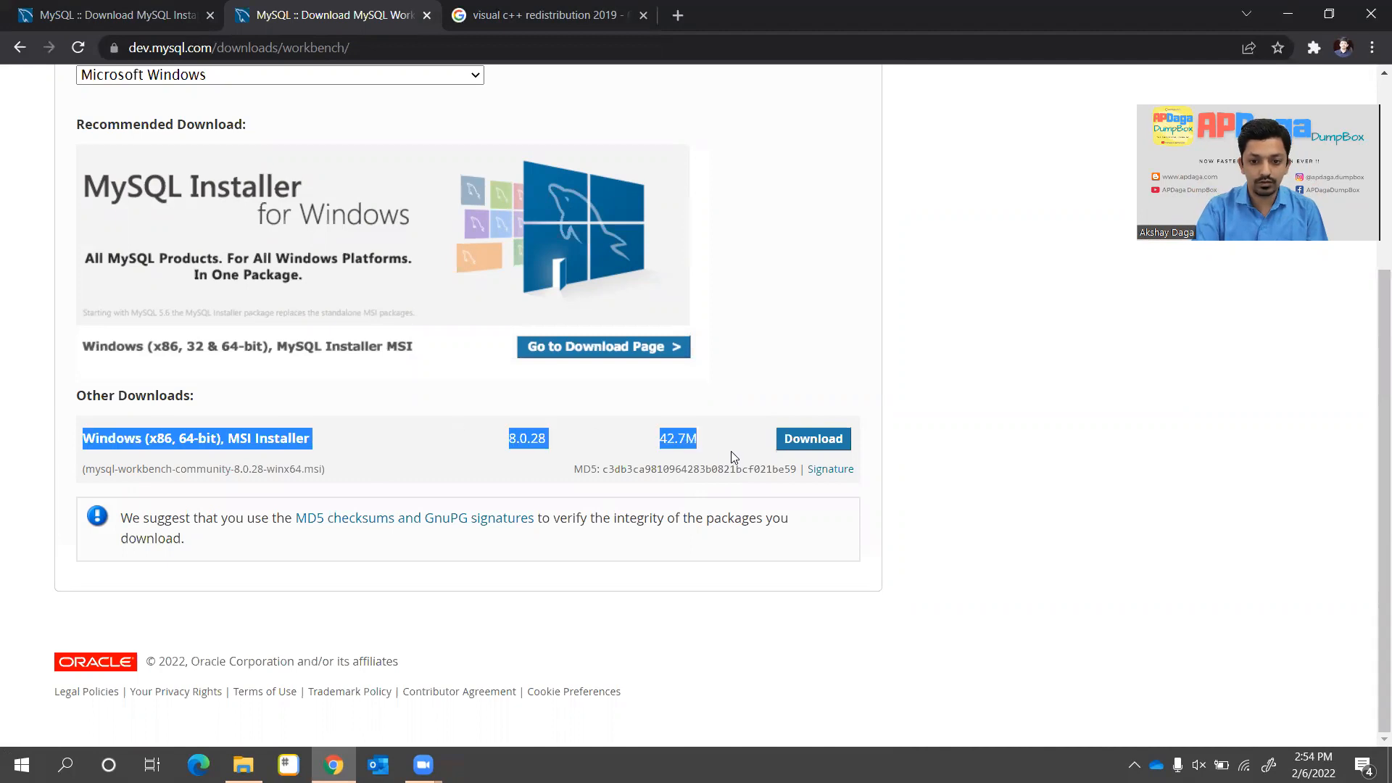
pyautogui.click(713, 432)
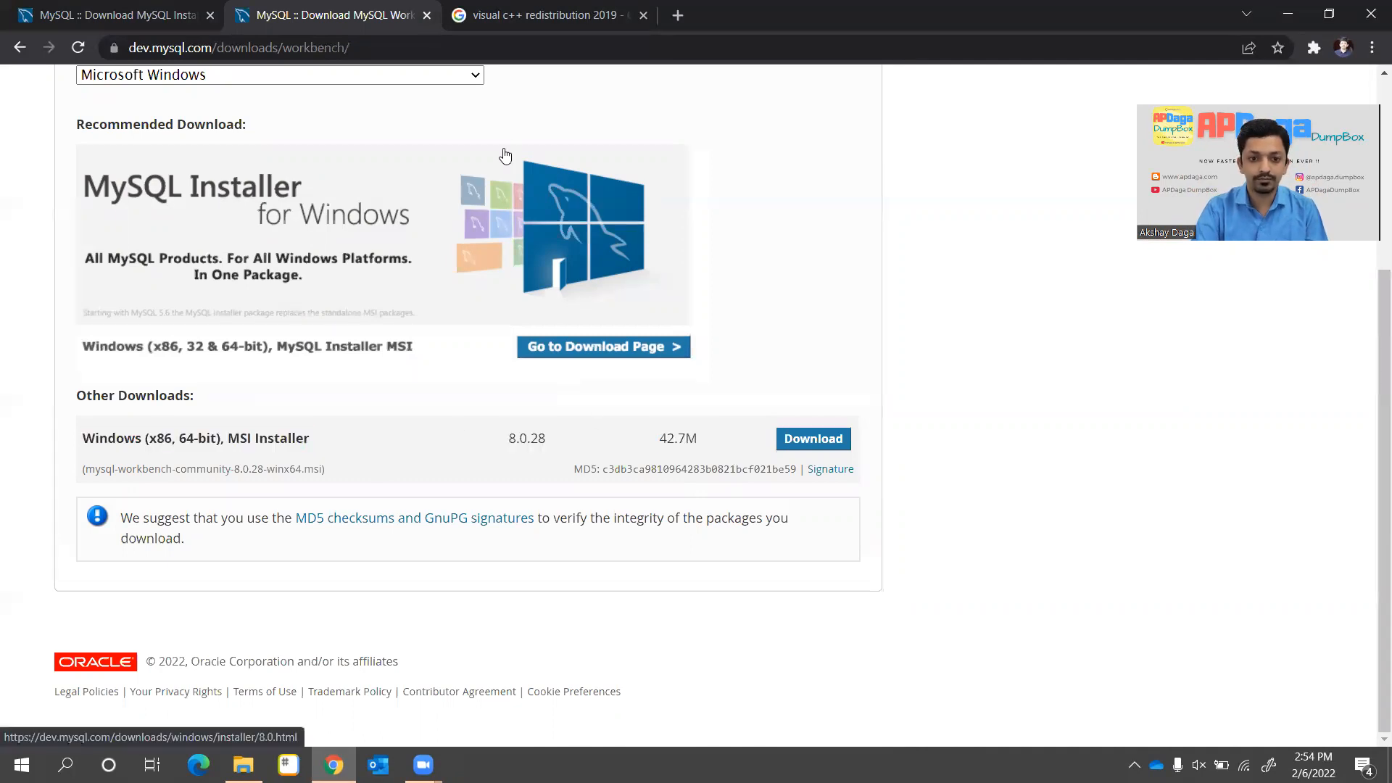
# Locate the x64 Visual C++ redistributable link, then bring up the MySQL Installation folder
pyautogui.click(483, 31)
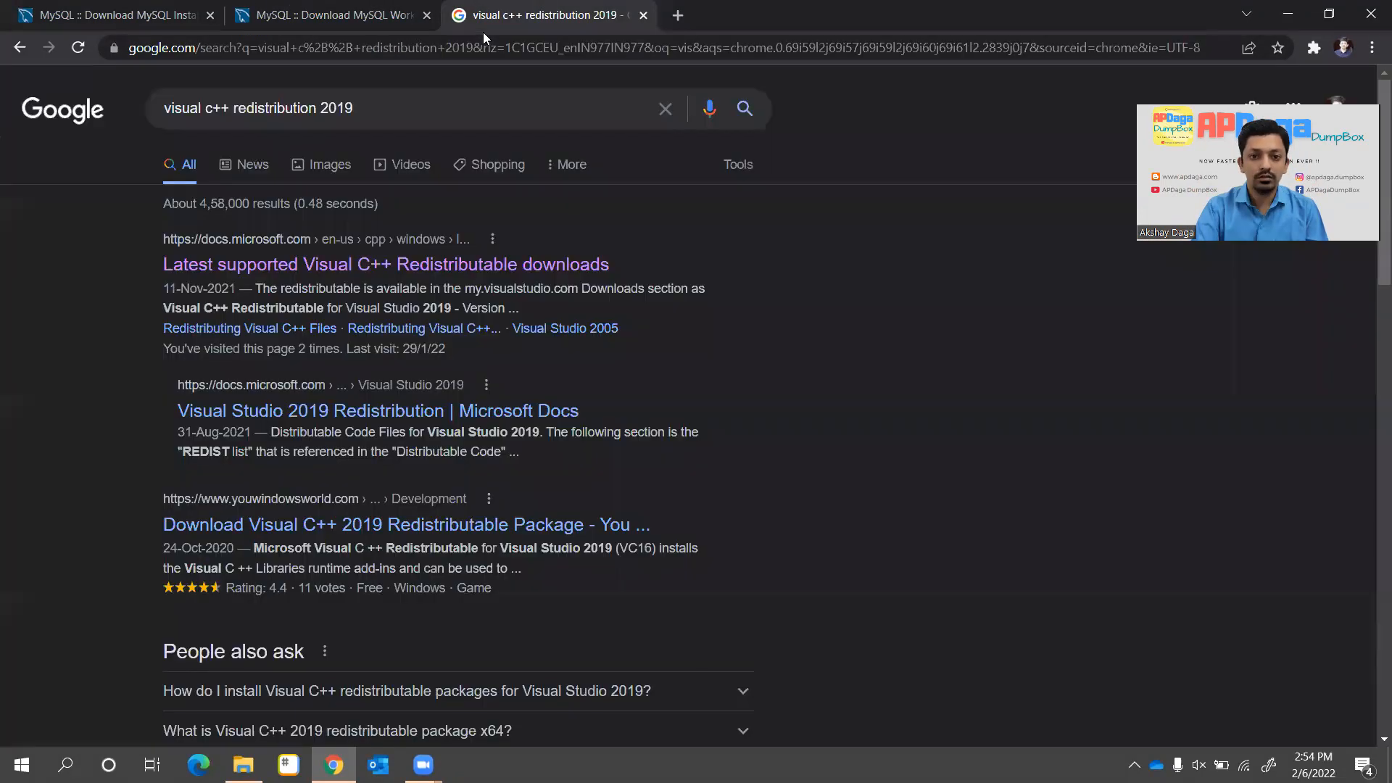
pyautogui.click(250, 272)
pyautogui.scroll(-5, 554, 429)
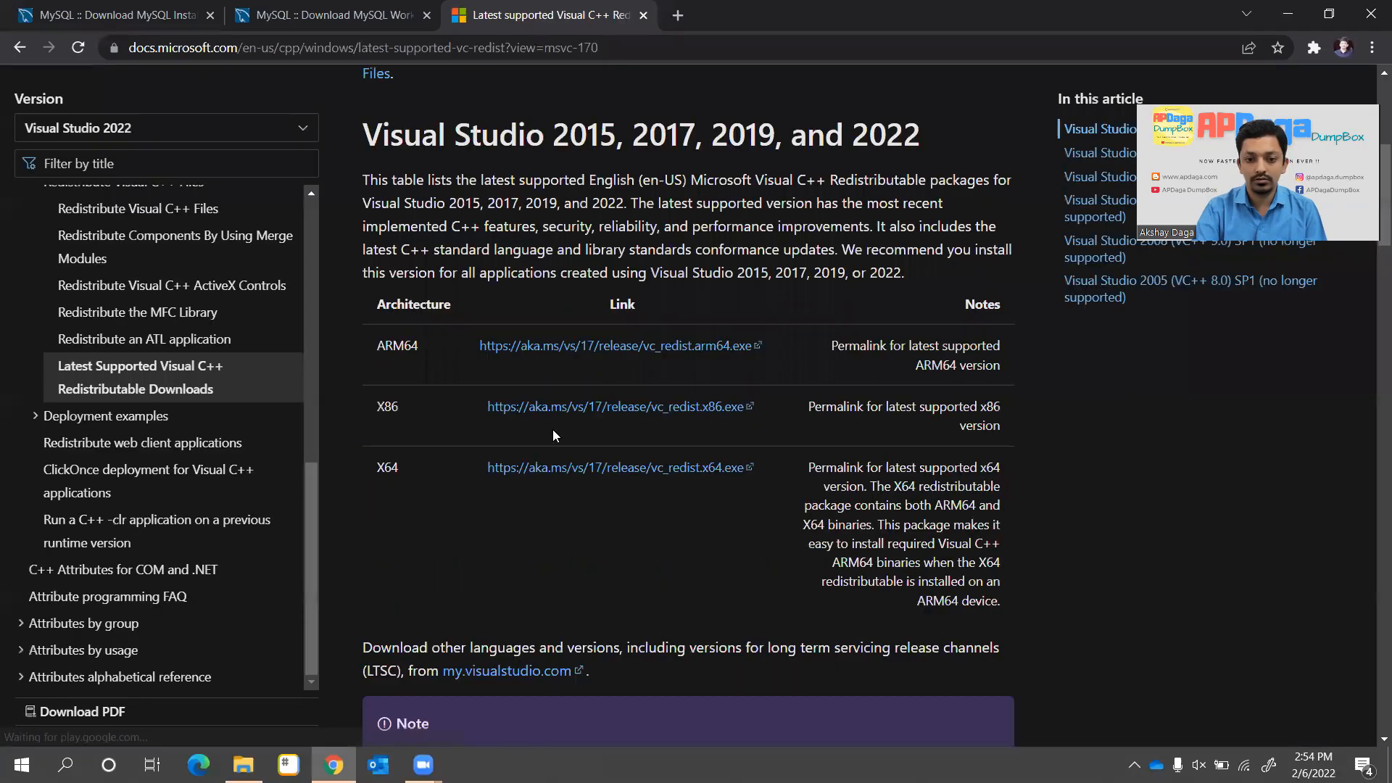
pyautogui.scroll(-2, 553, 429)
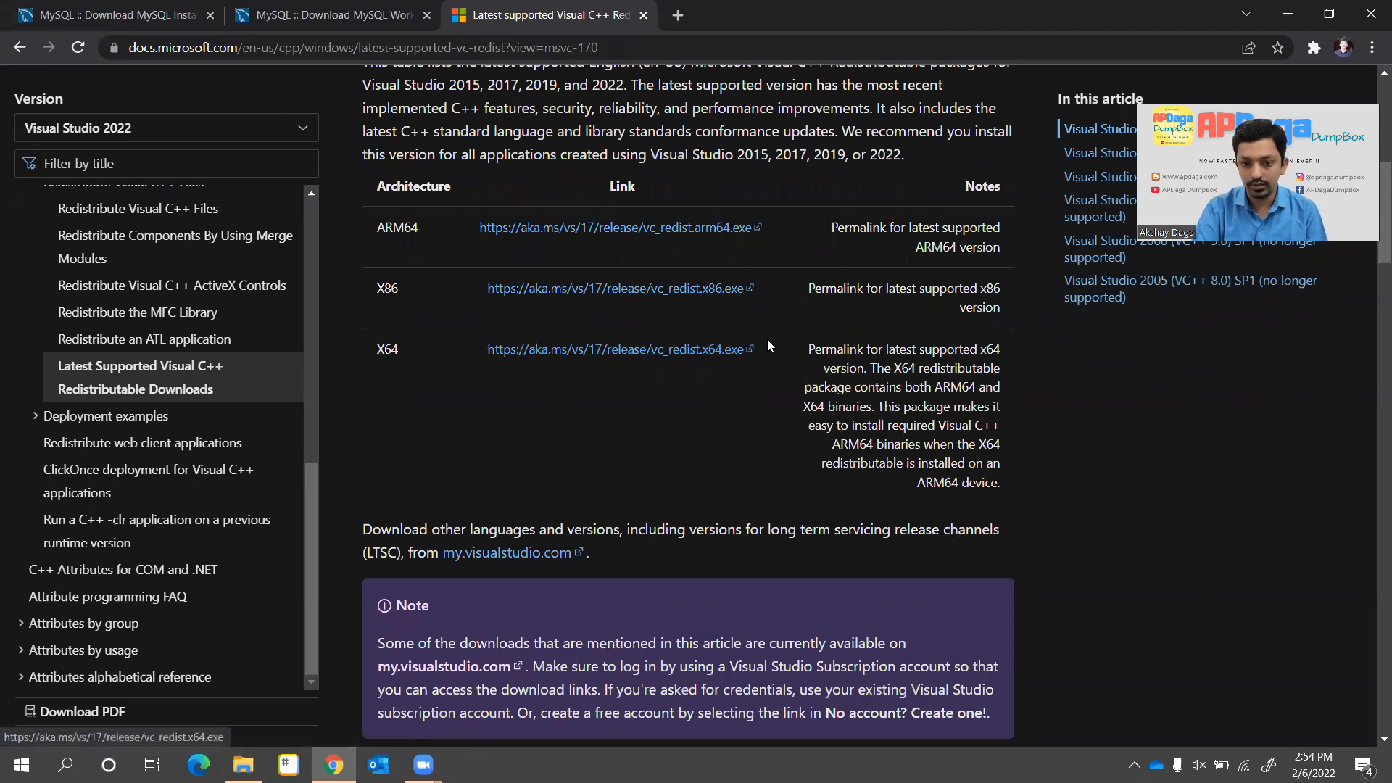
pyautogui.moveTo(780, 346); pyautogui.dragTo(471, 351)
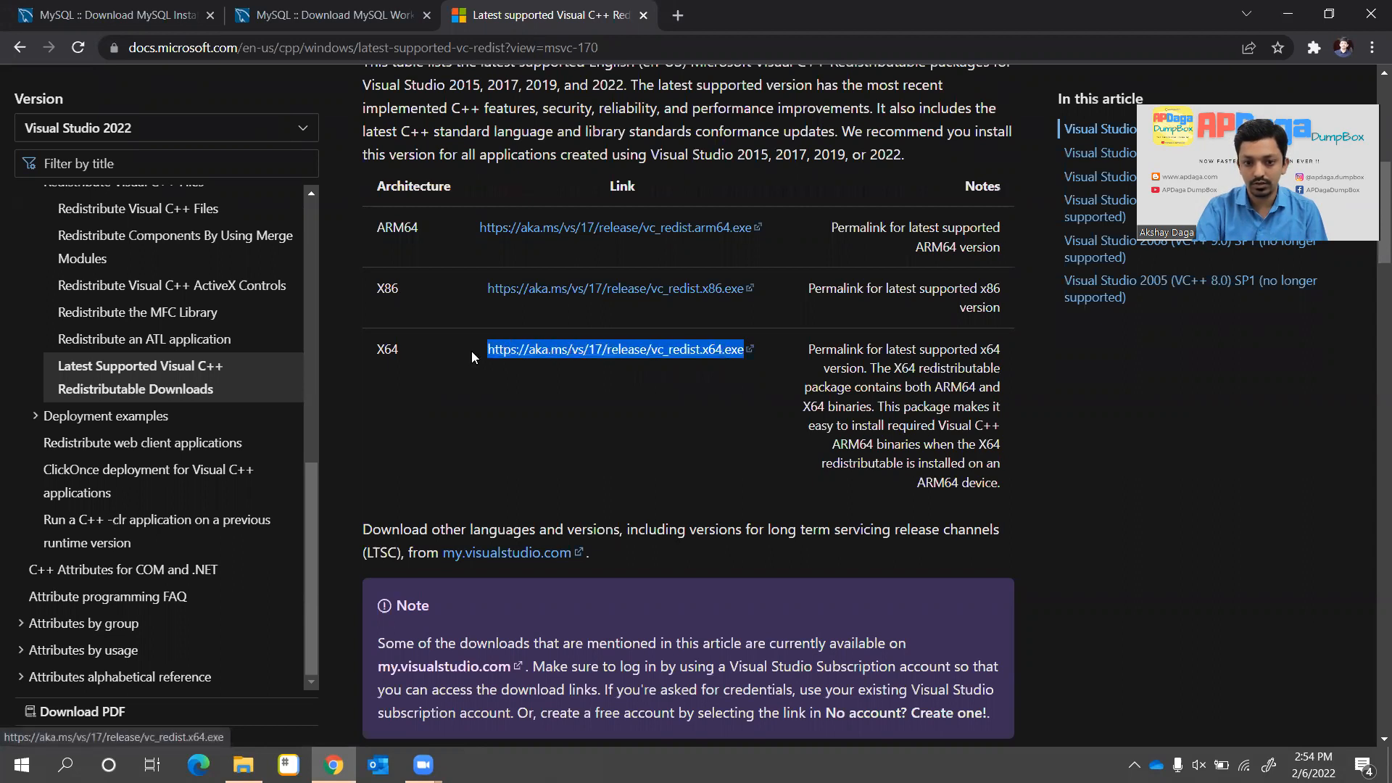
pyautogui.click(687, 433)
pyautogui.click(243, 765)
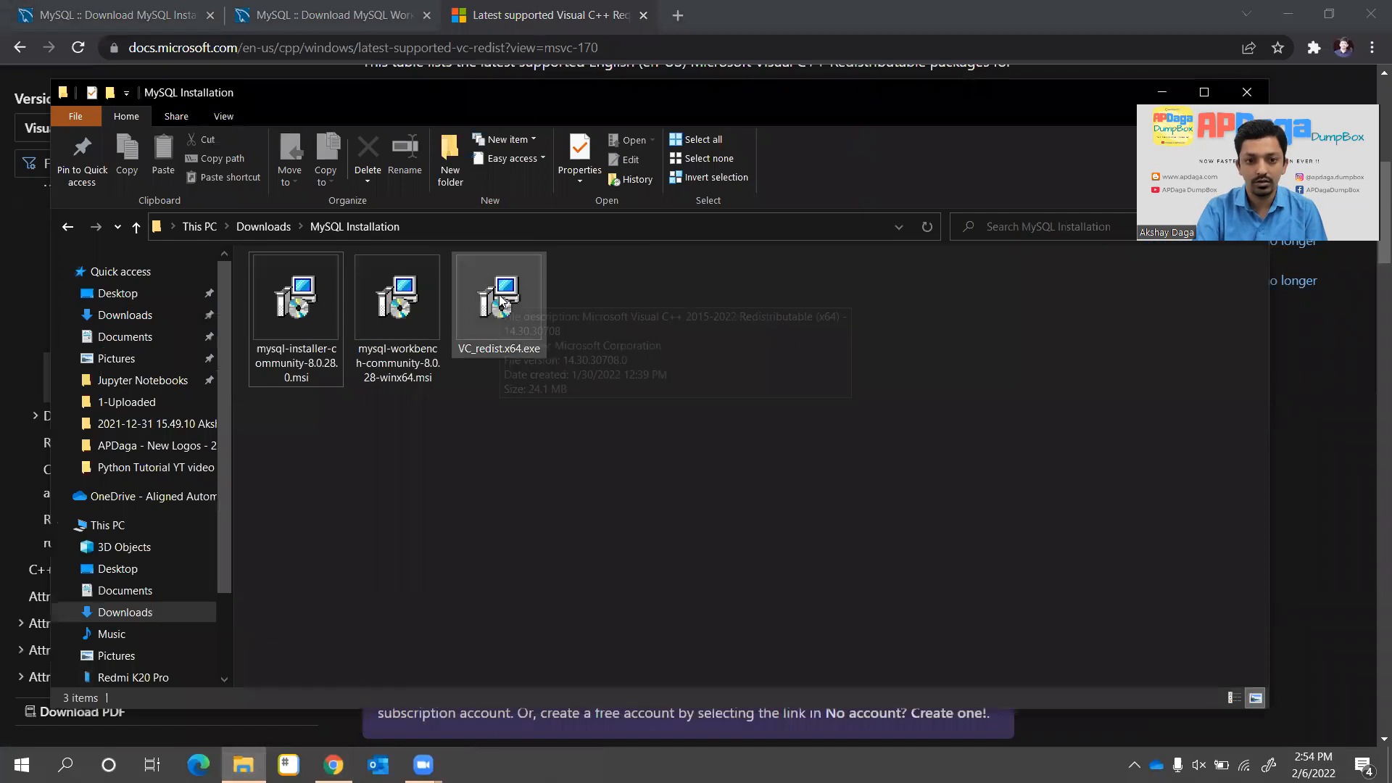
# Check the sizes of VC_redist.x64.exe and the two MySQL installer files
pyautogui.click(500, 299)
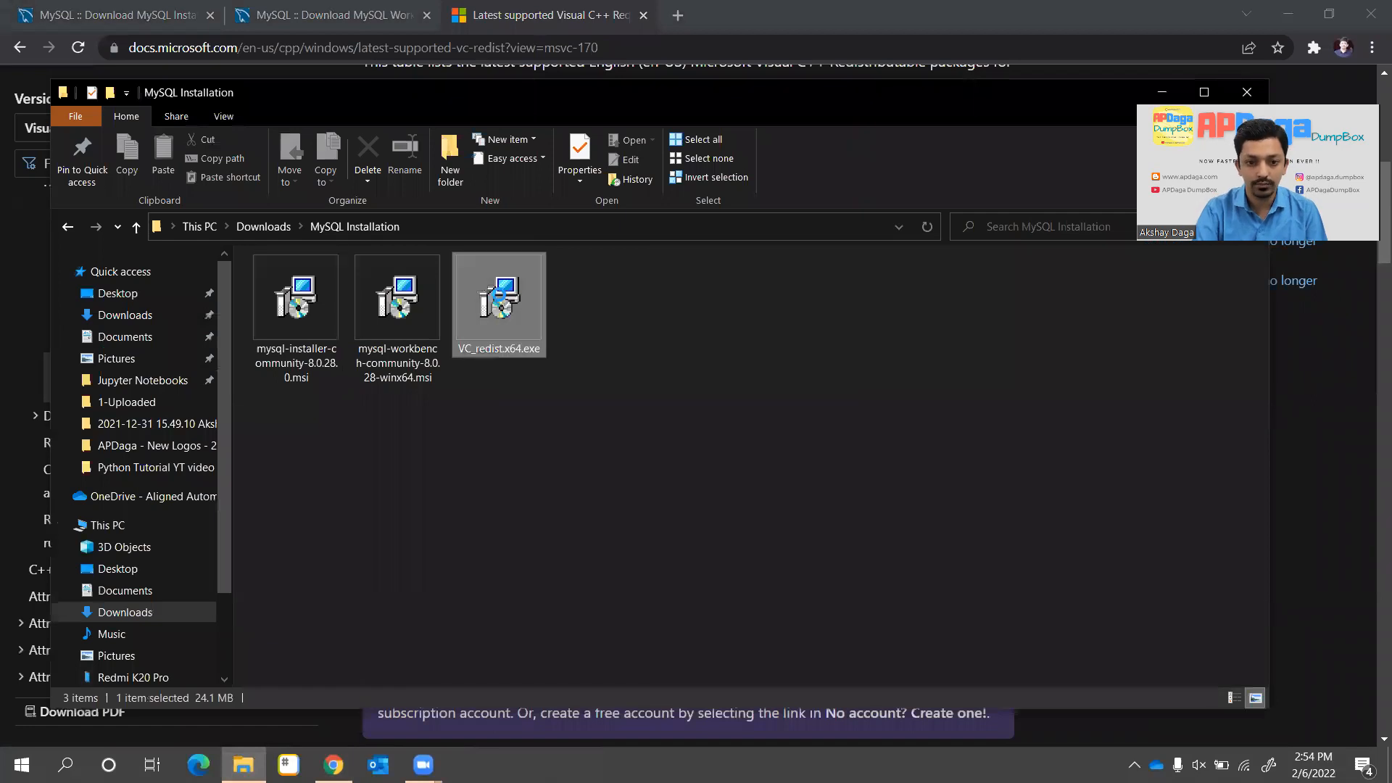
pyautogui.click(406, 304)
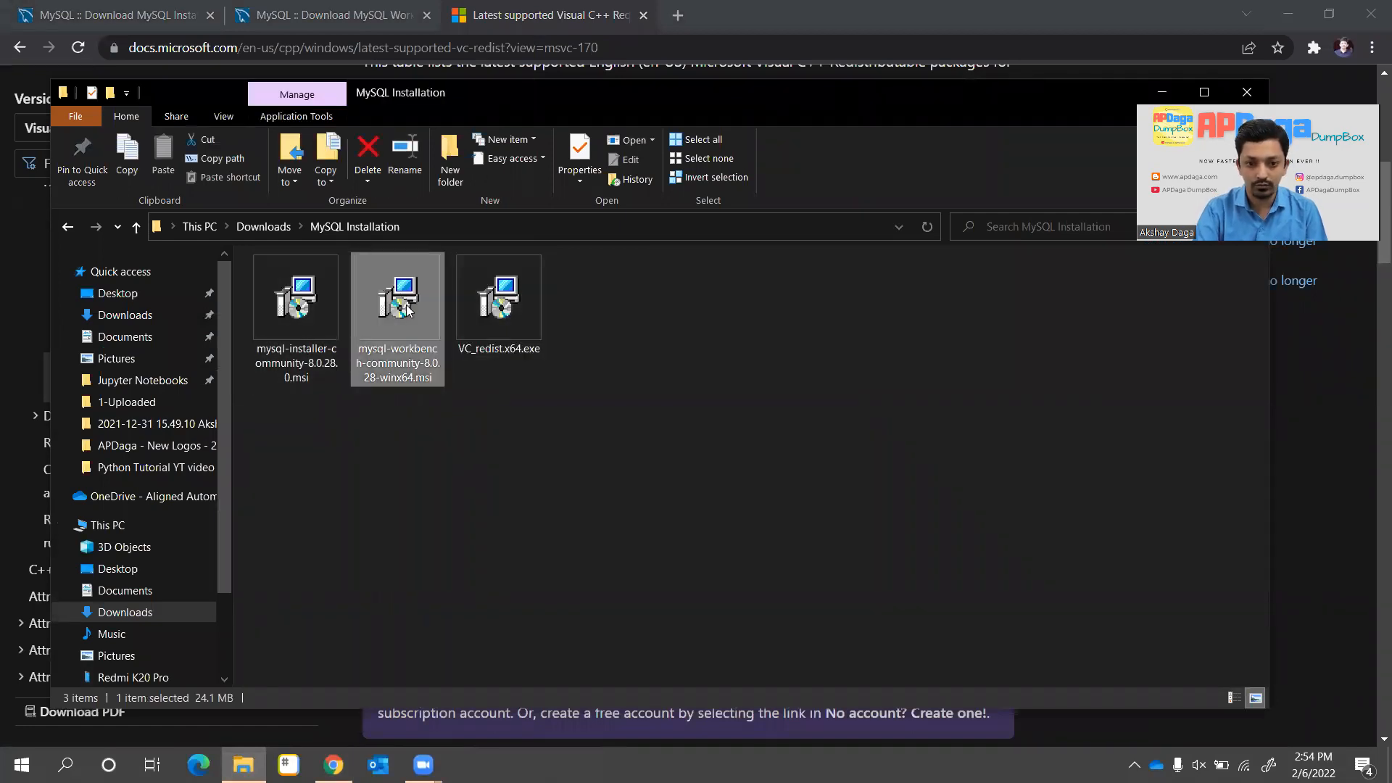
pyautogui.click(300, 306)
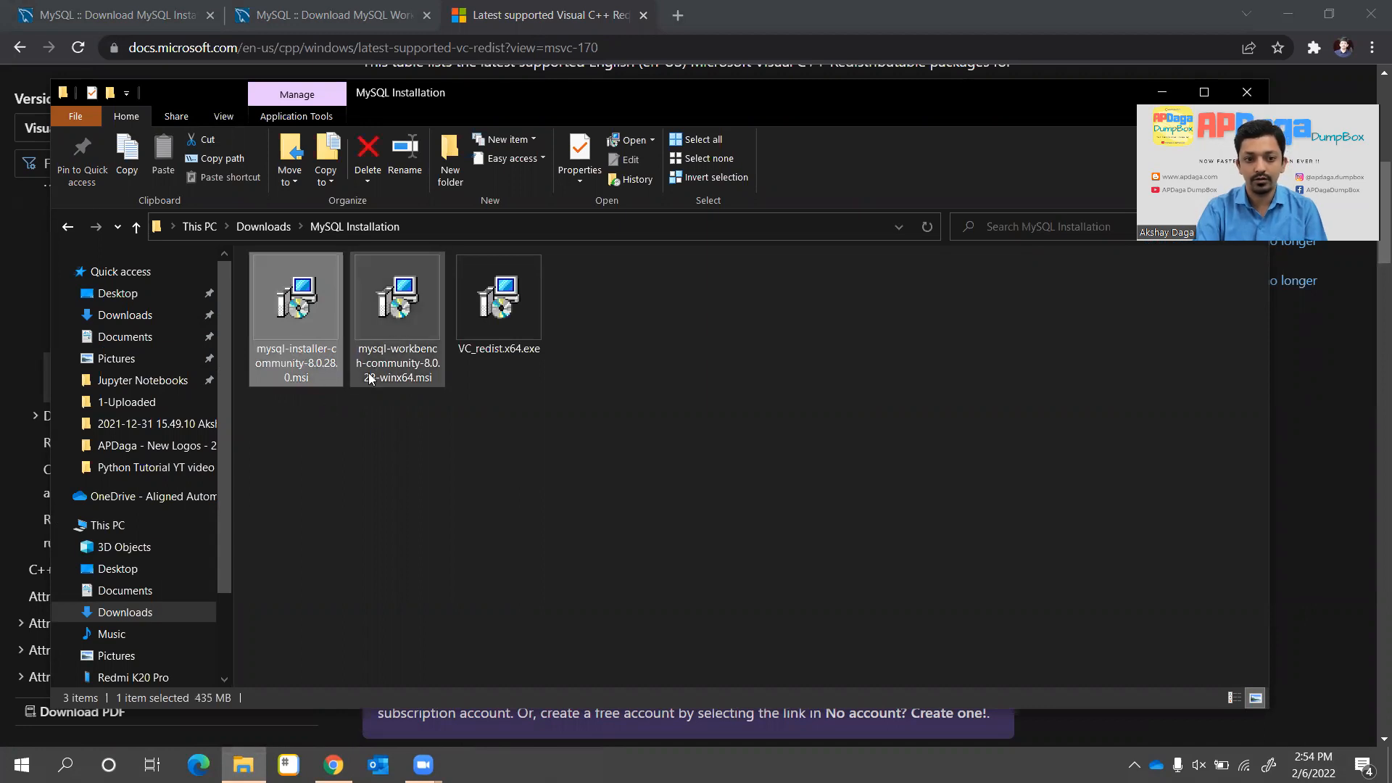
pyautogui.click(342, 468)
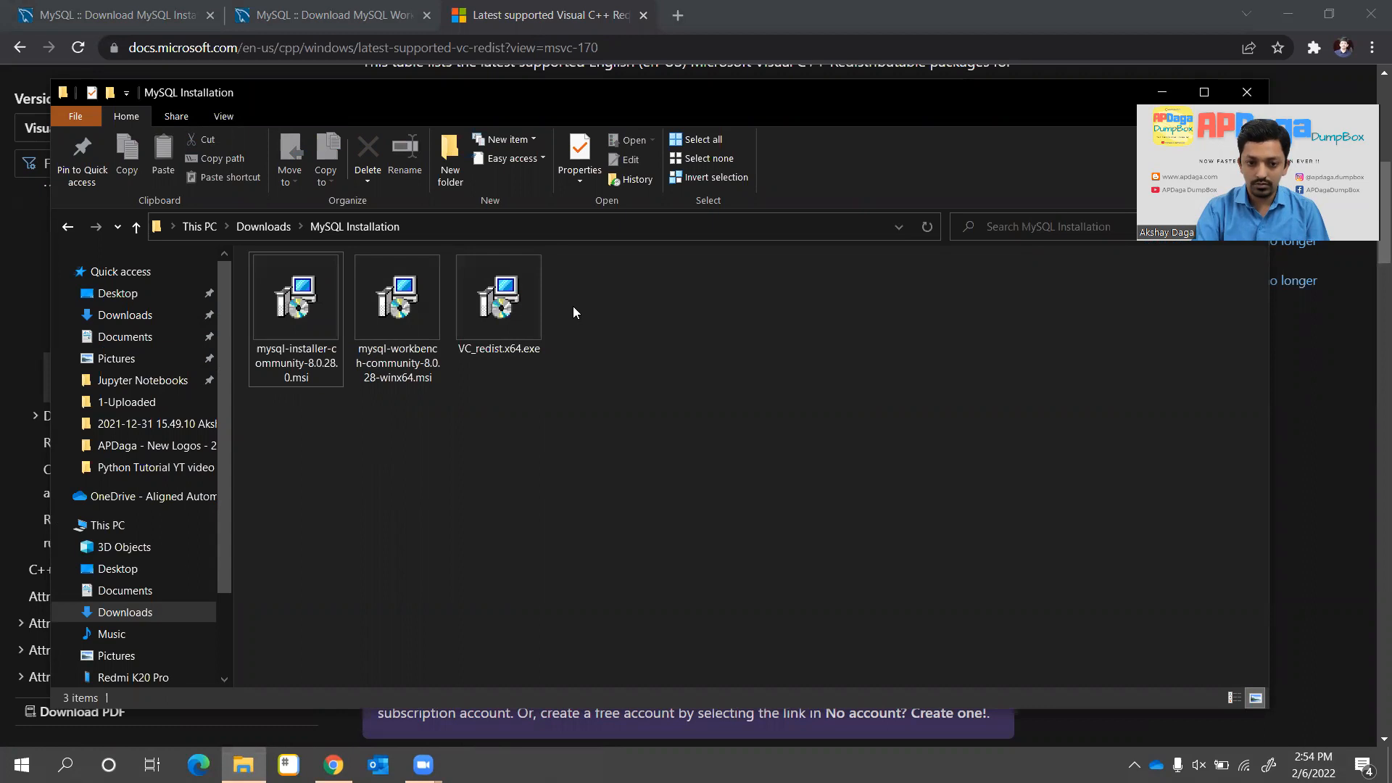
# Install the Visual C++ 2015-2022 Redistributable (x64), accepting its license and the UAC prompt
pyautogui.doubleClick(525, 303)
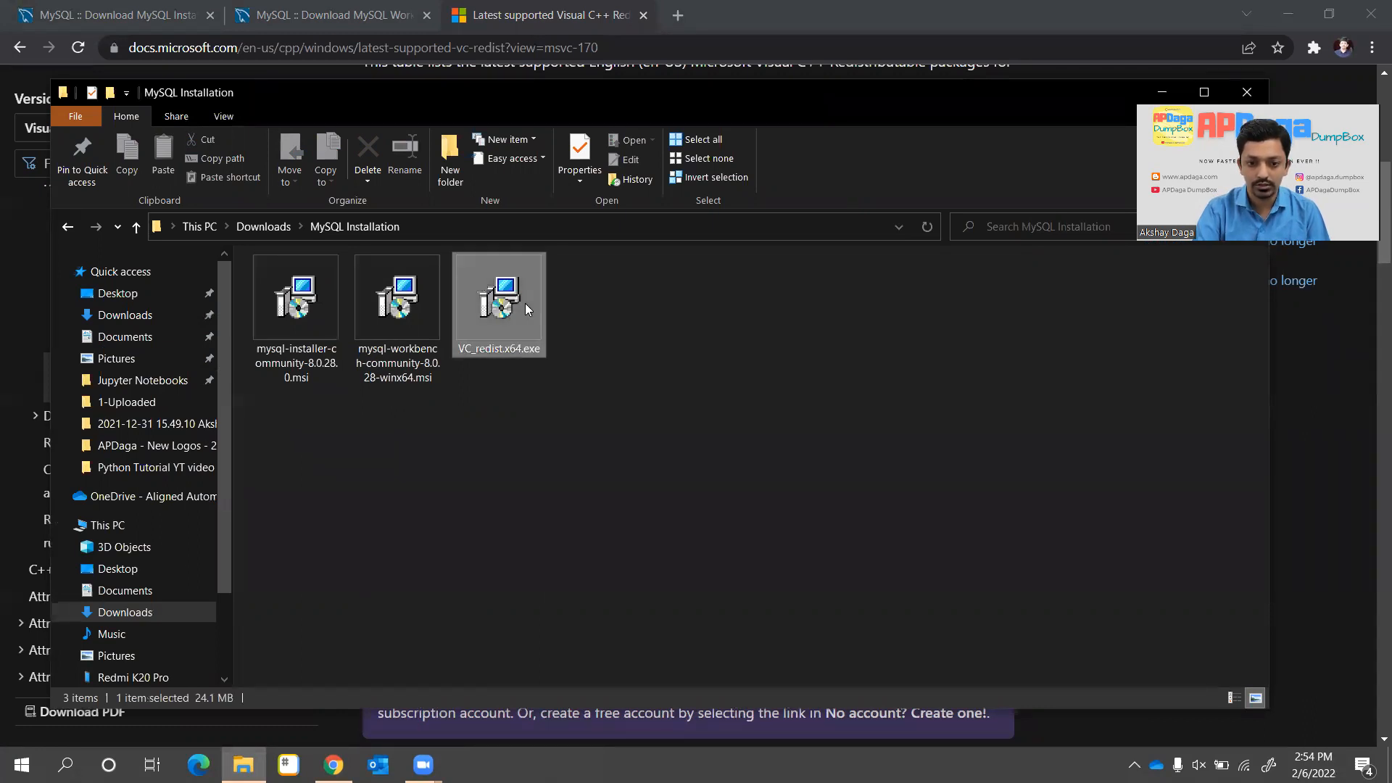
pyautogui.click(495, 456)
pyautogui.click(779, 488)
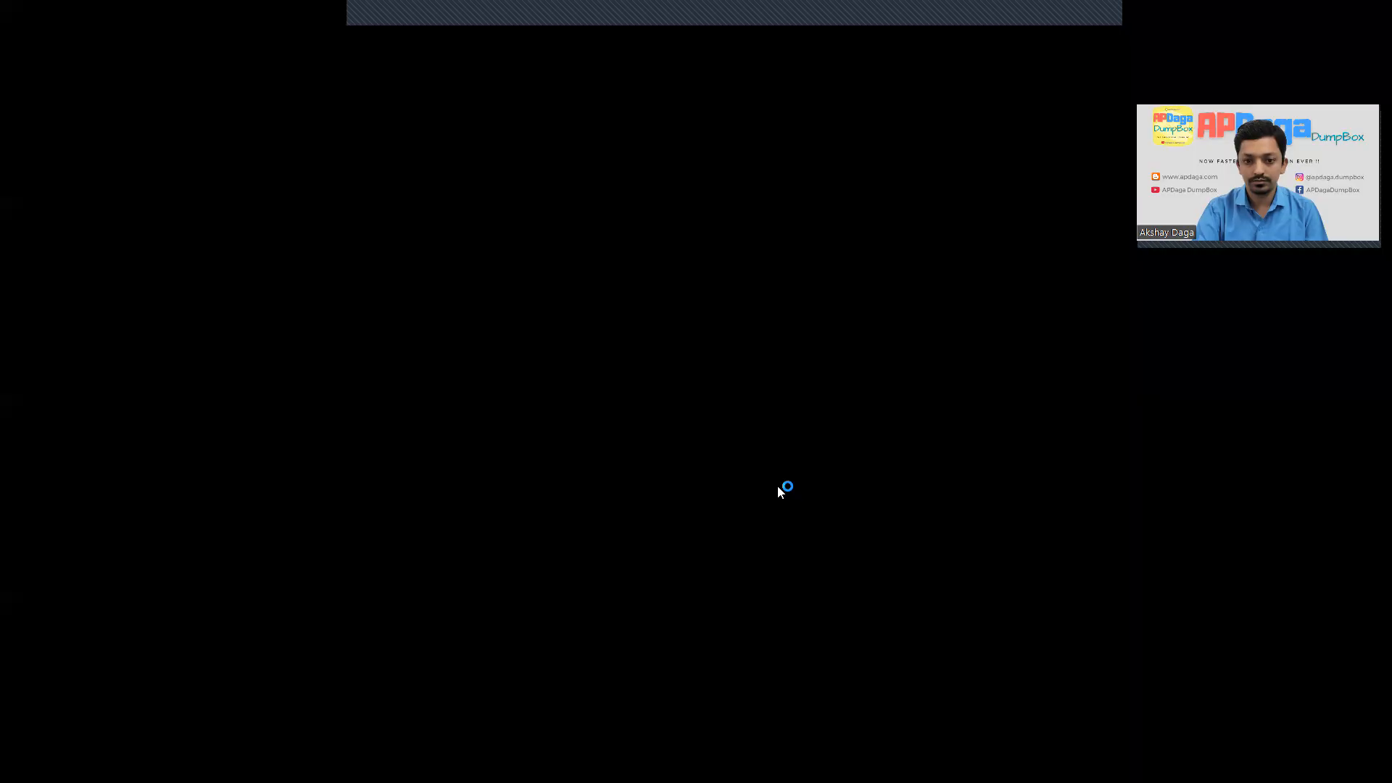
pyautogui.click(654, 498)
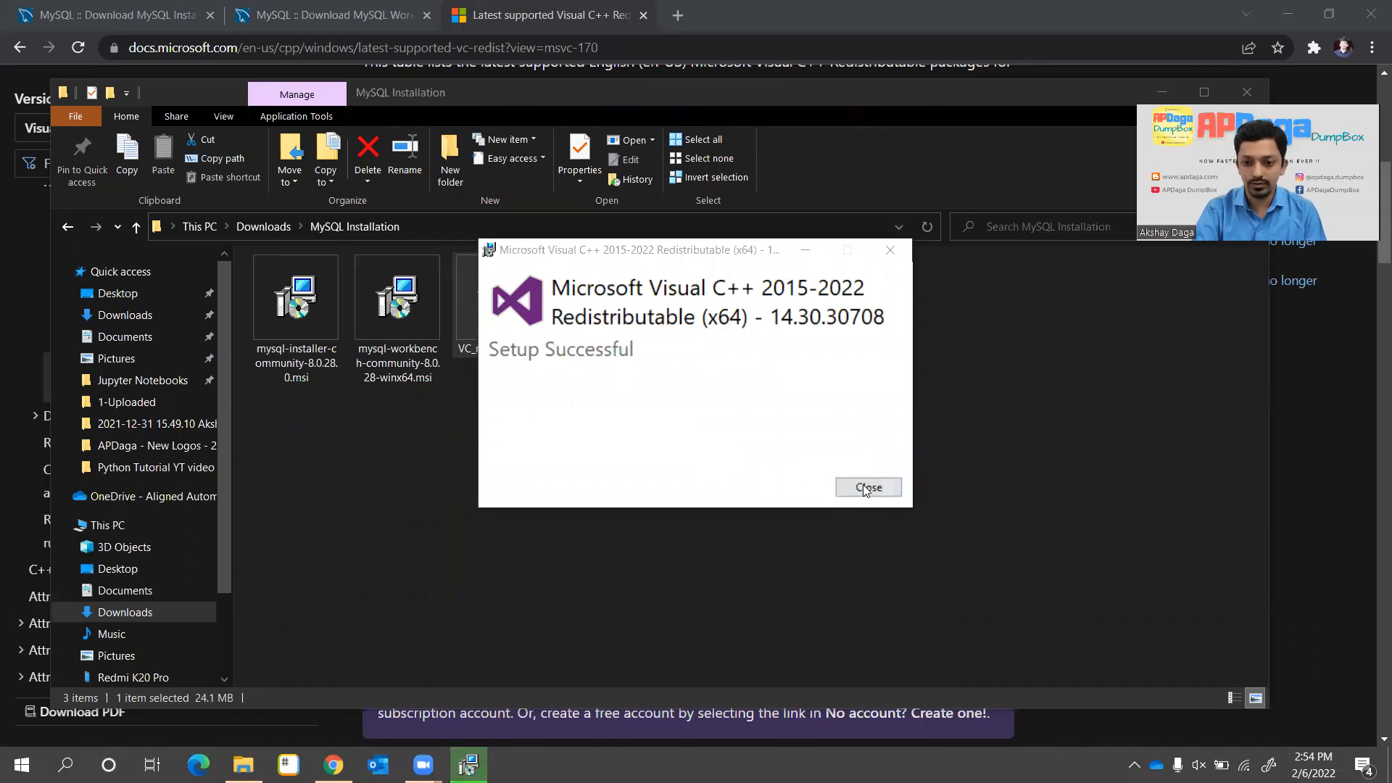
pyautogui.click(867, 488)
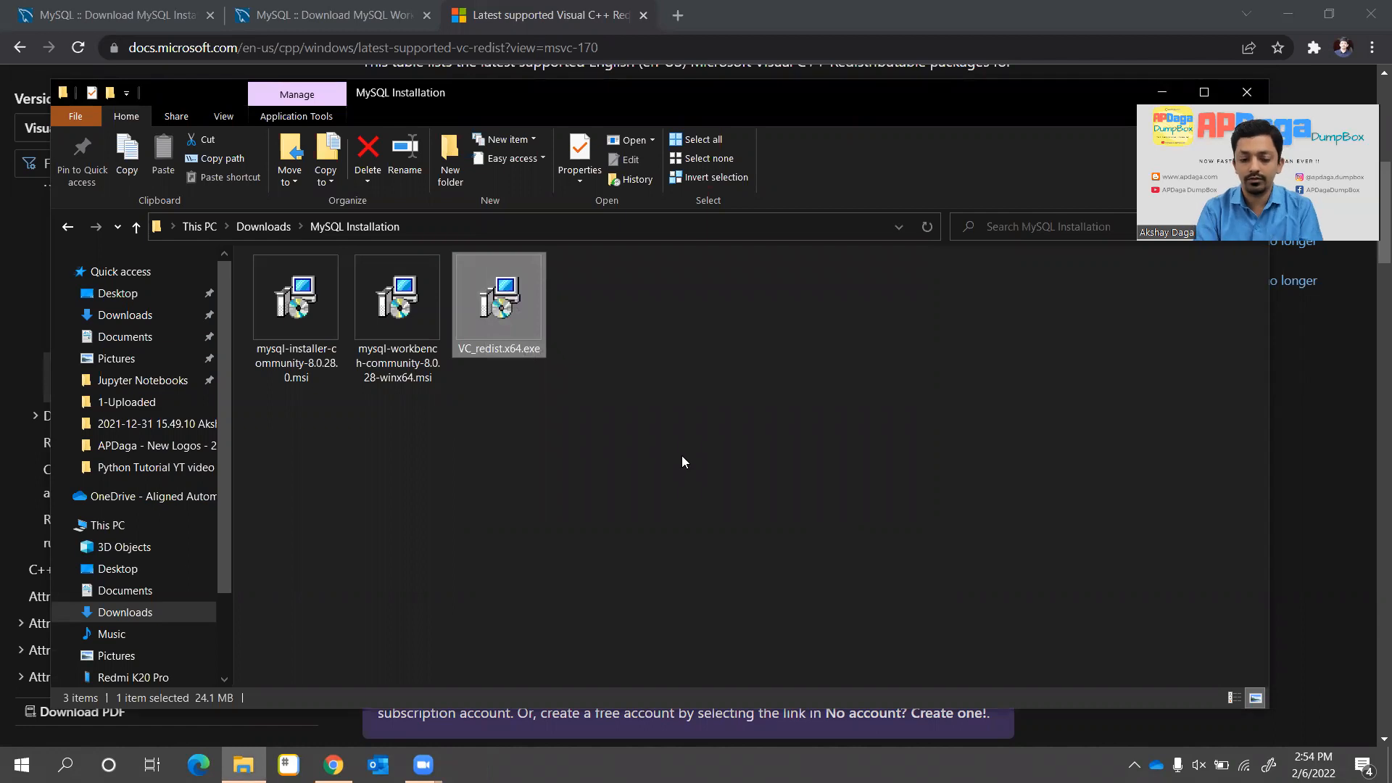
# Run mysql-installer-community-8.0.28.0.msi, minimize Chrome and approve the UAC prompt
pyautogui.click(427, 490)
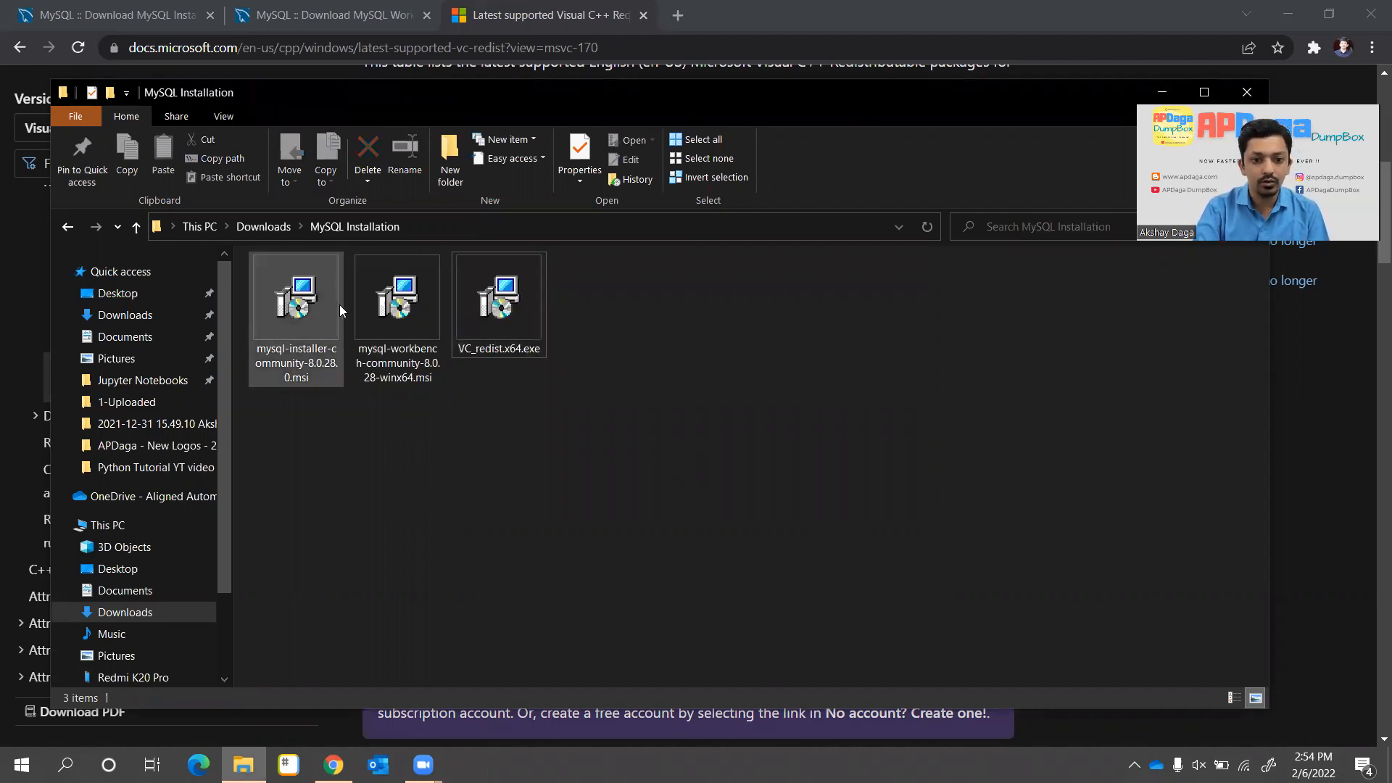
pyautogui.click(307, 300)
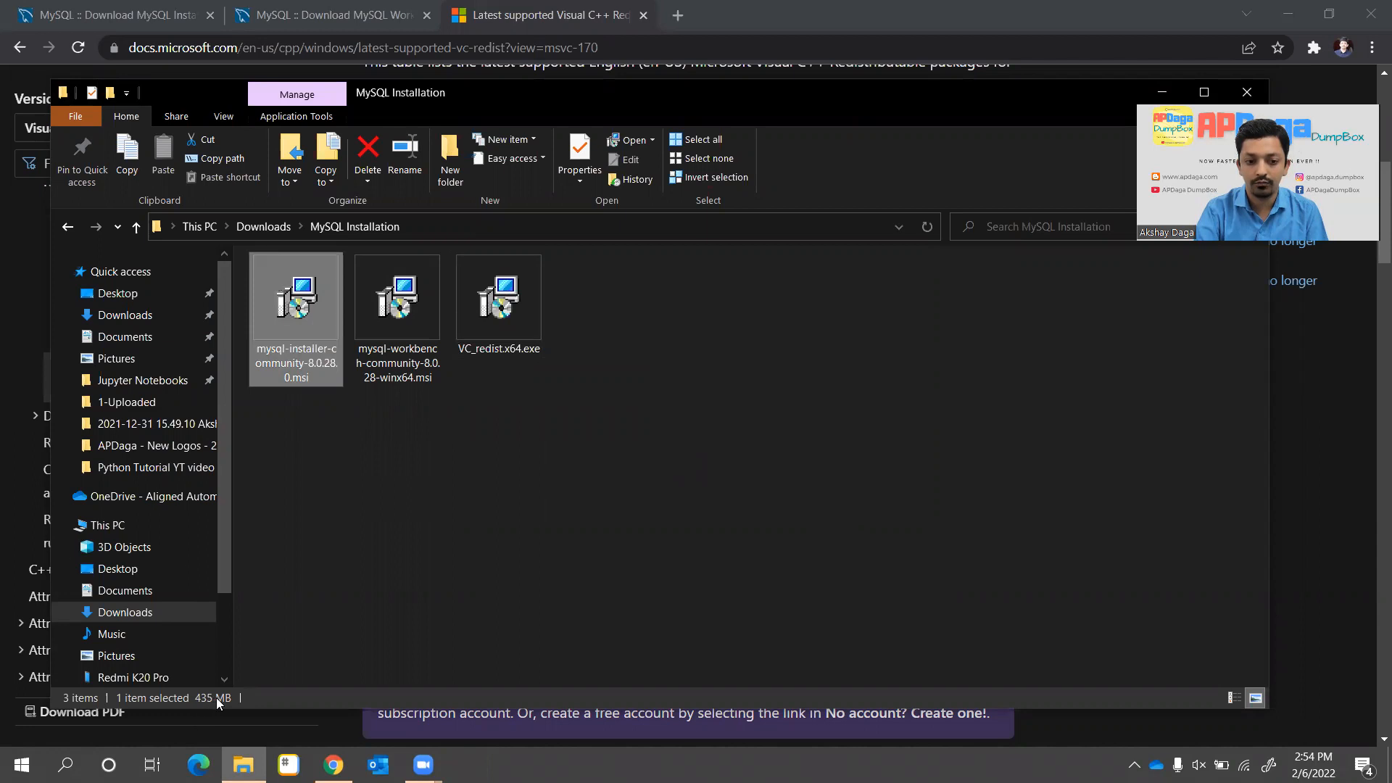
pyautogui.doubleClick(303, 320)
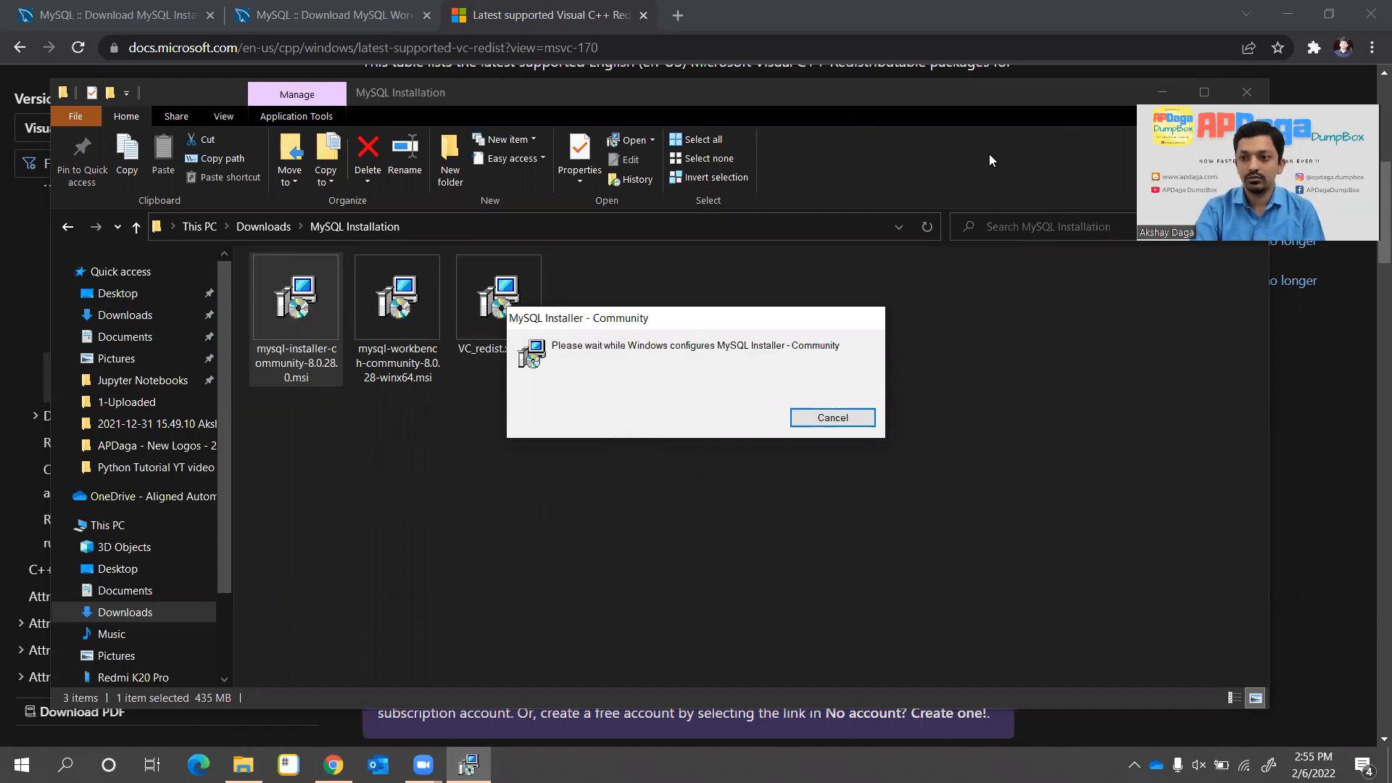
pyautogui.click(1289, 17)
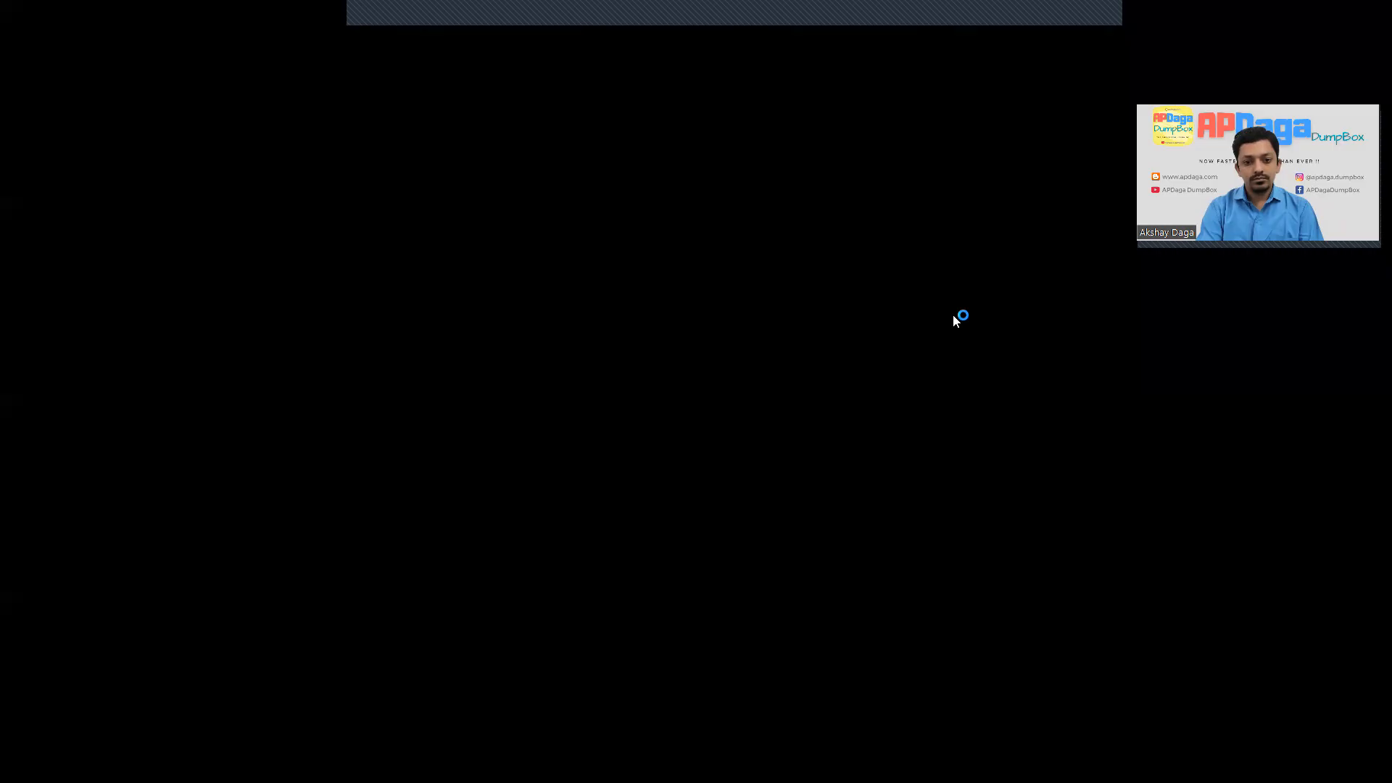
pyautogui.click(606, 500)
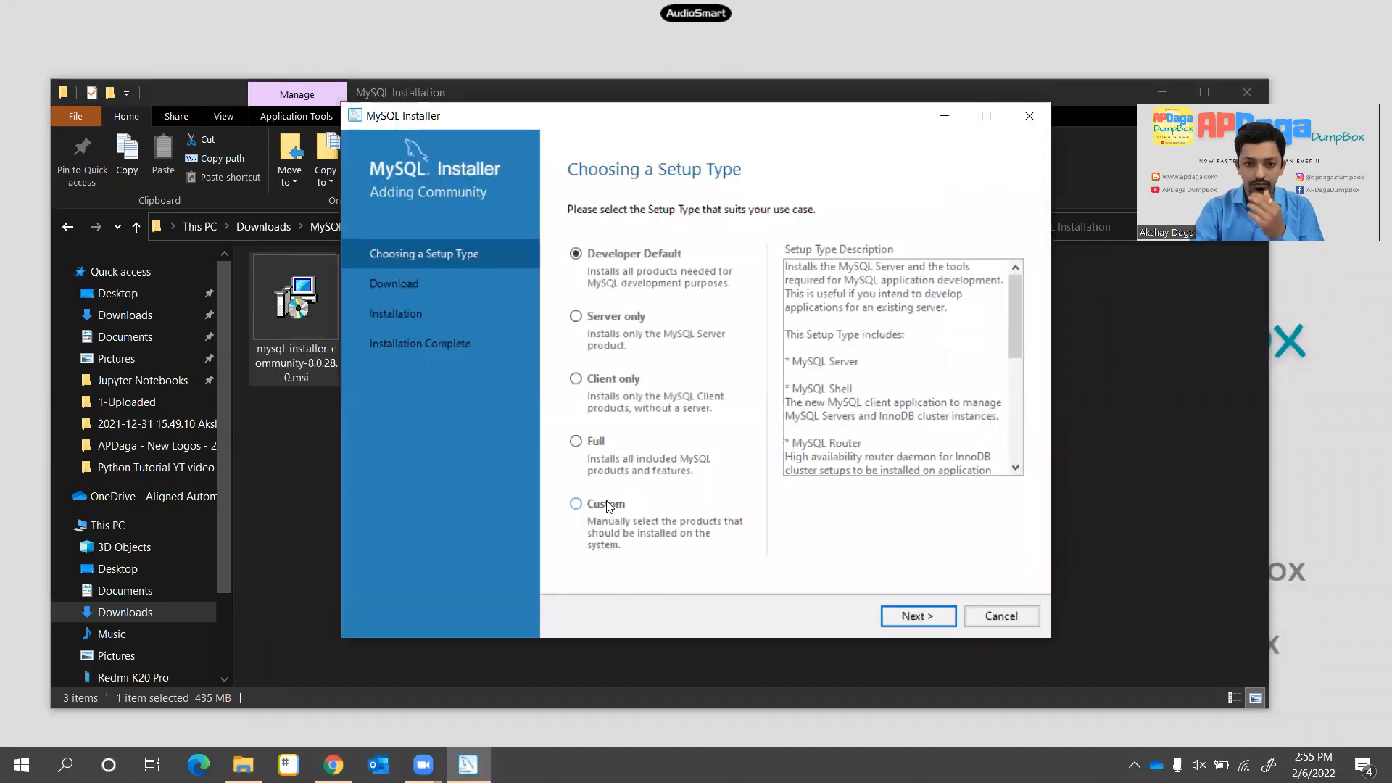
# Choose the Developer Default setup type and review the MySQL Server 8.0.28 path conflict
pyautogui.click(584, 257)
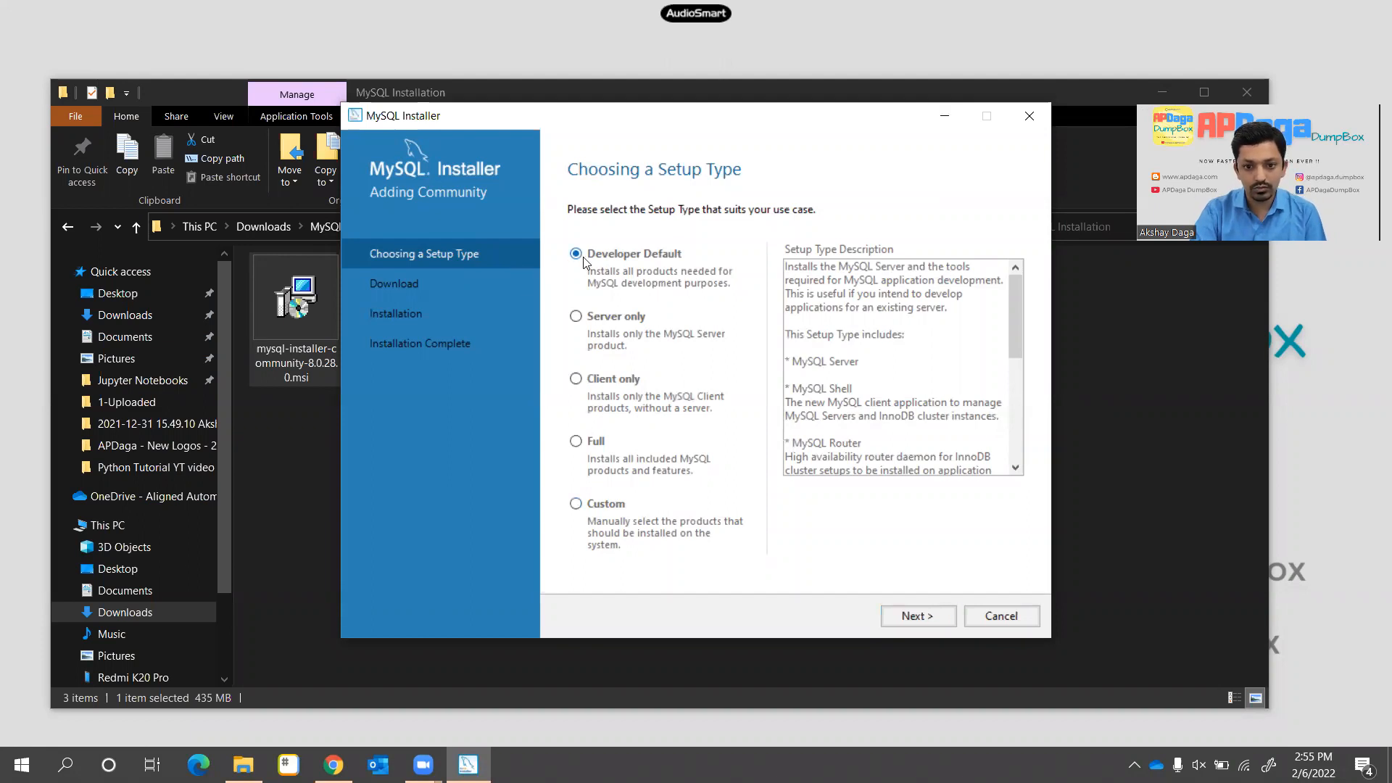
pyautogui.click(917, 613)
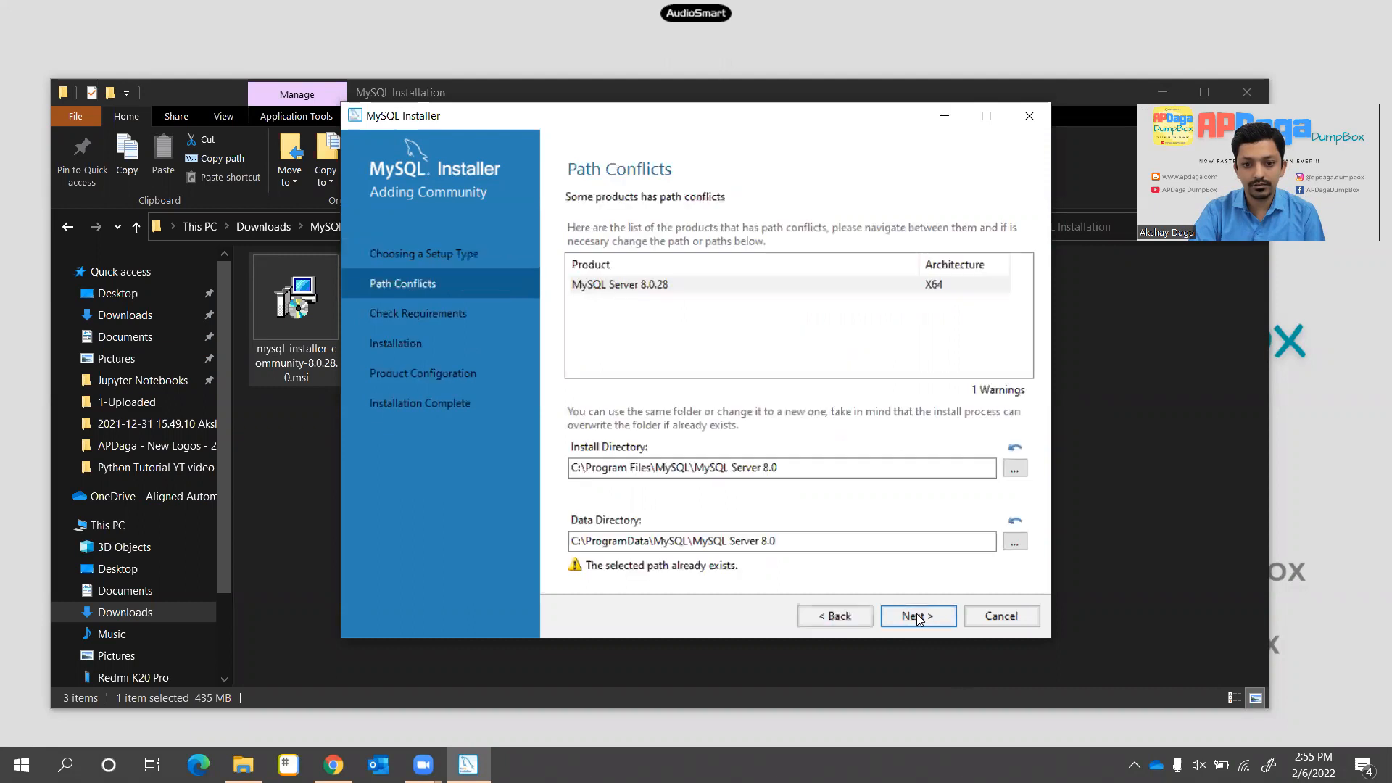
pyautogui.click(628, 286)
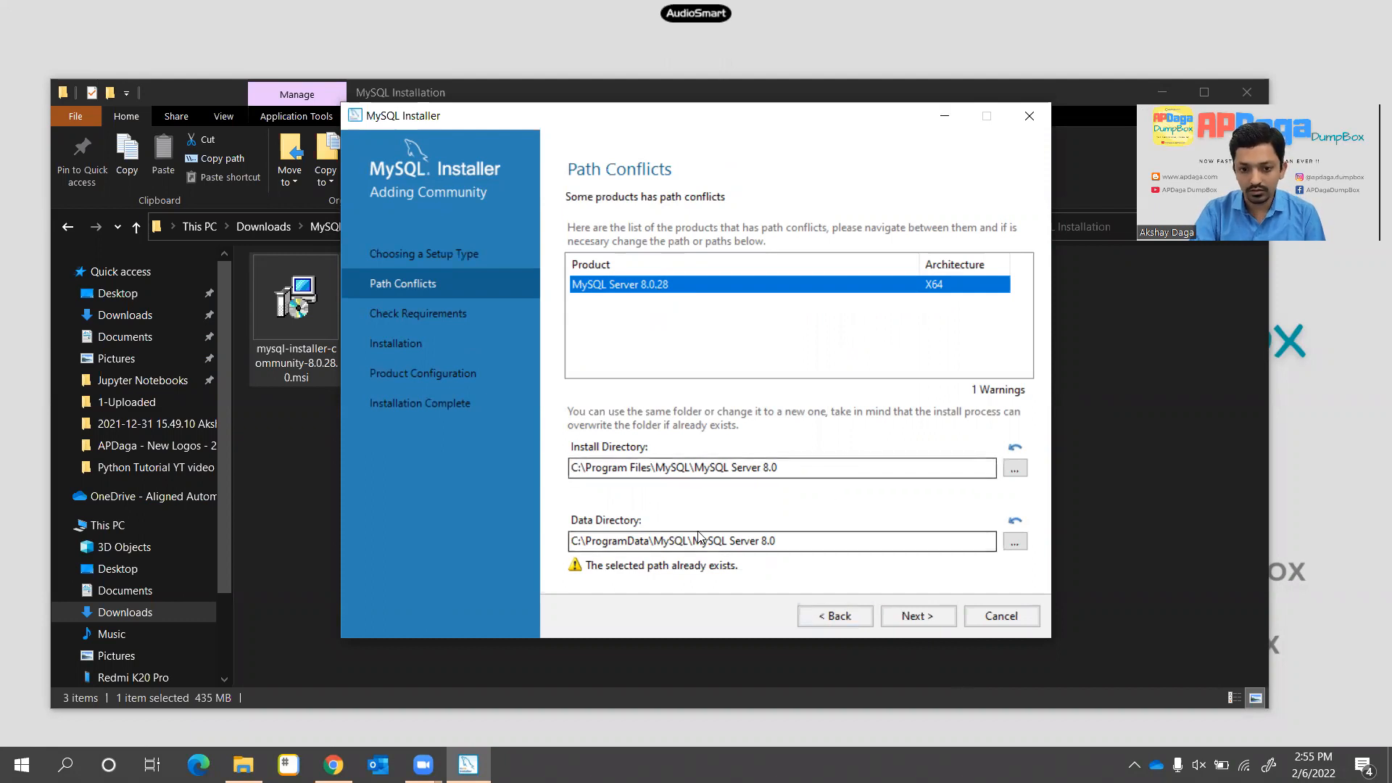
pyautogui.click(915, 618)
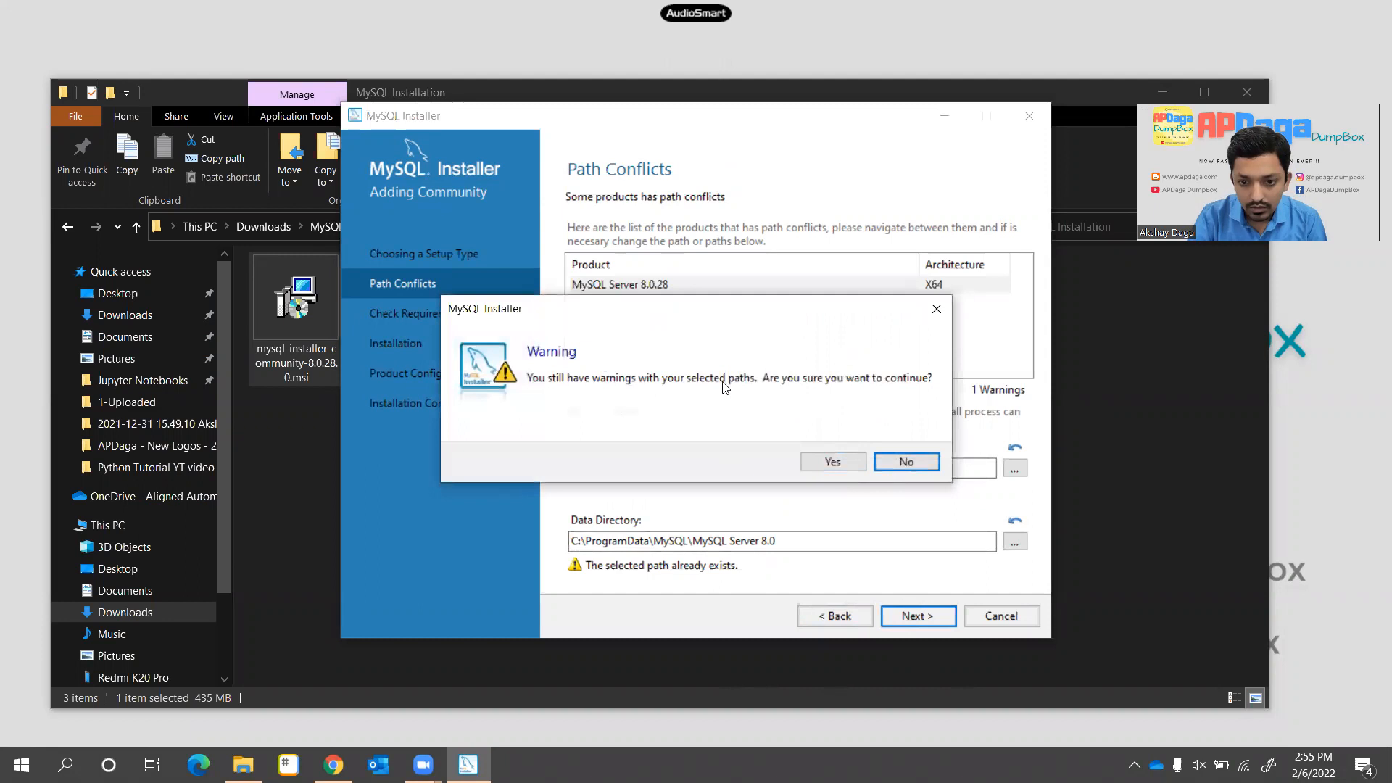
# Confirm past the path warnings and the unmet MySQL for Visual Studio requirement
pyautogui.click(823, 470)
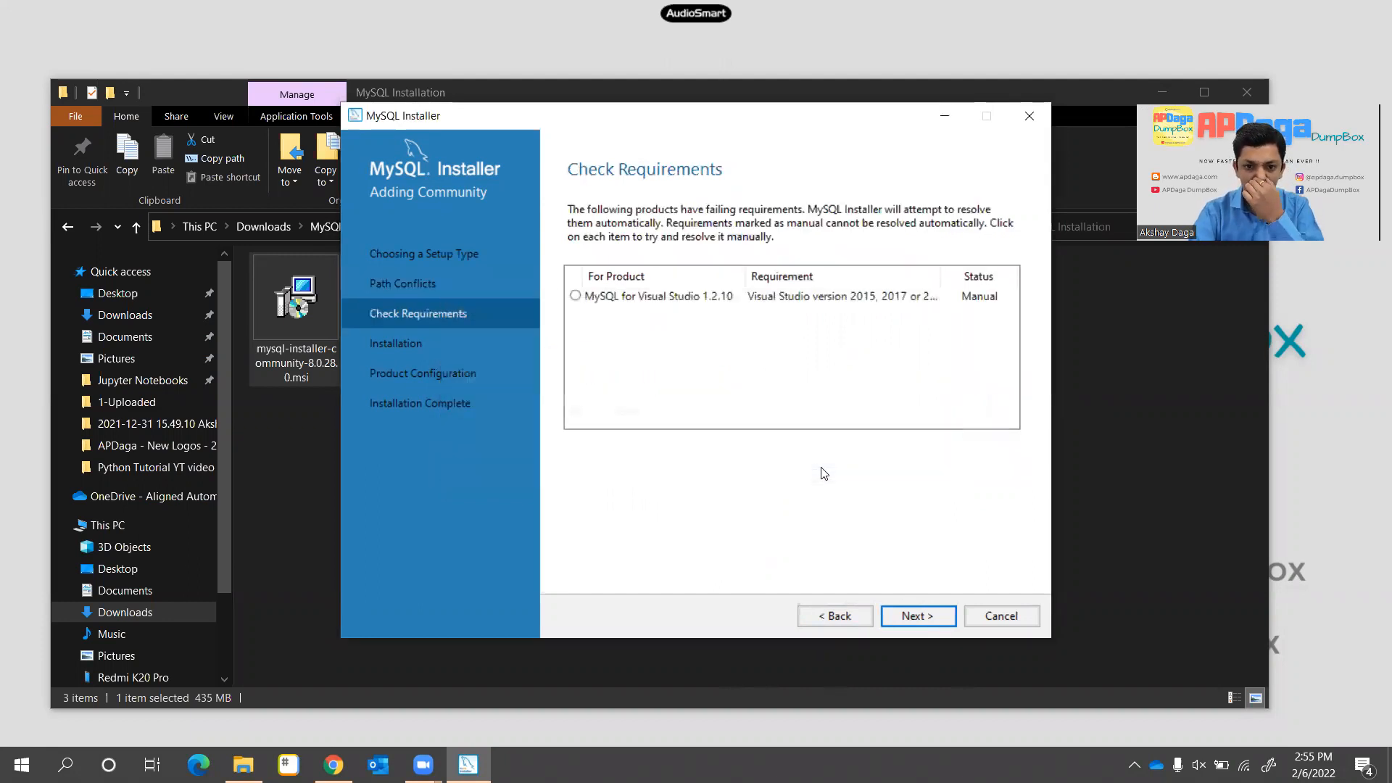
pyautogui.click(643, 302)
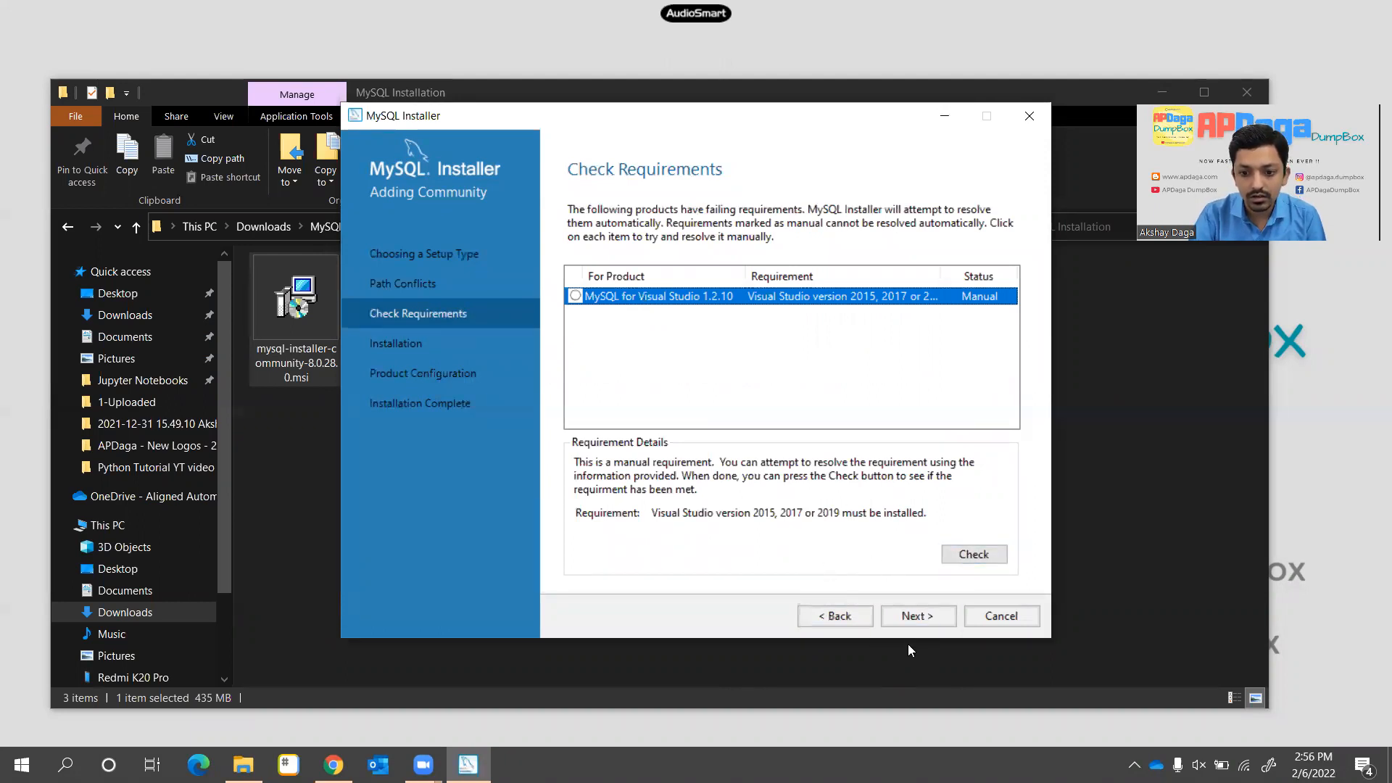
pyautogui.click(916, 616)
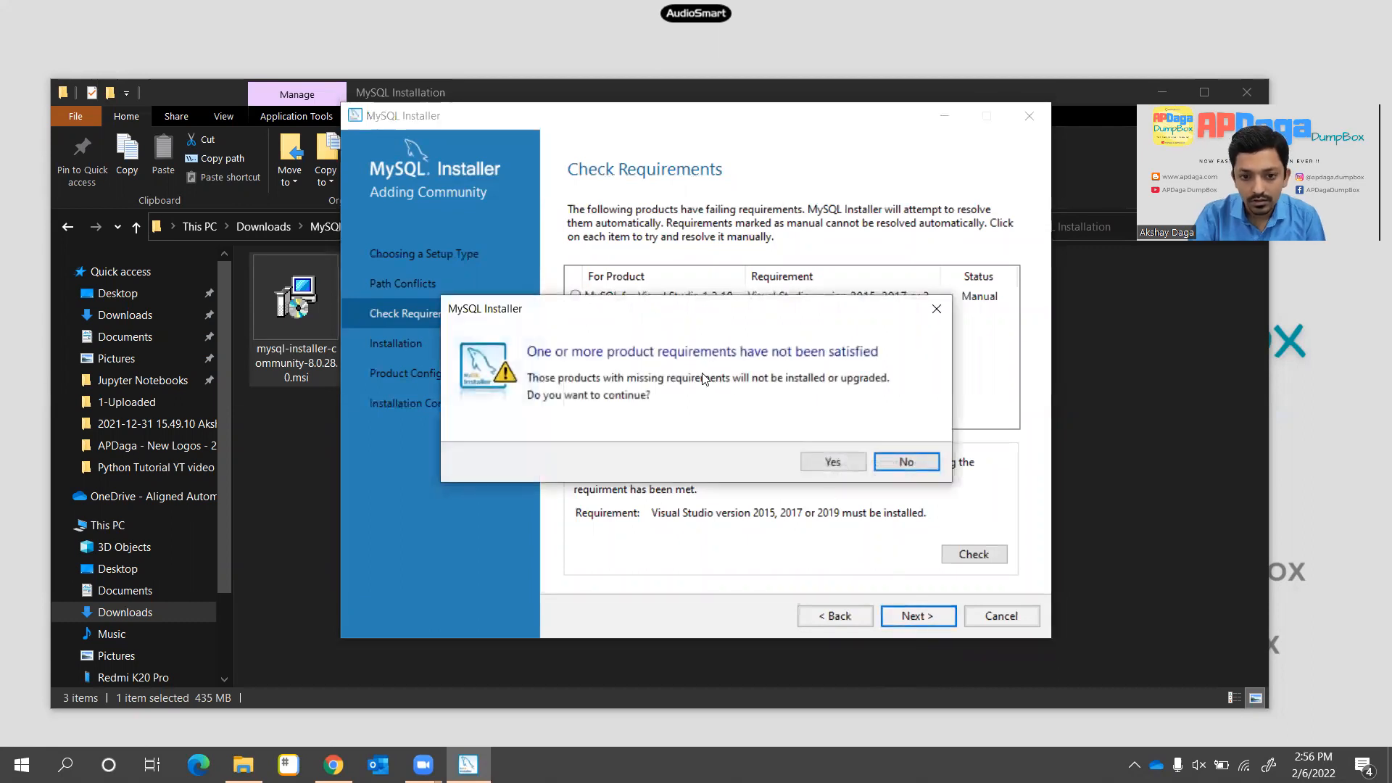
pyautogui.click(834, 464)
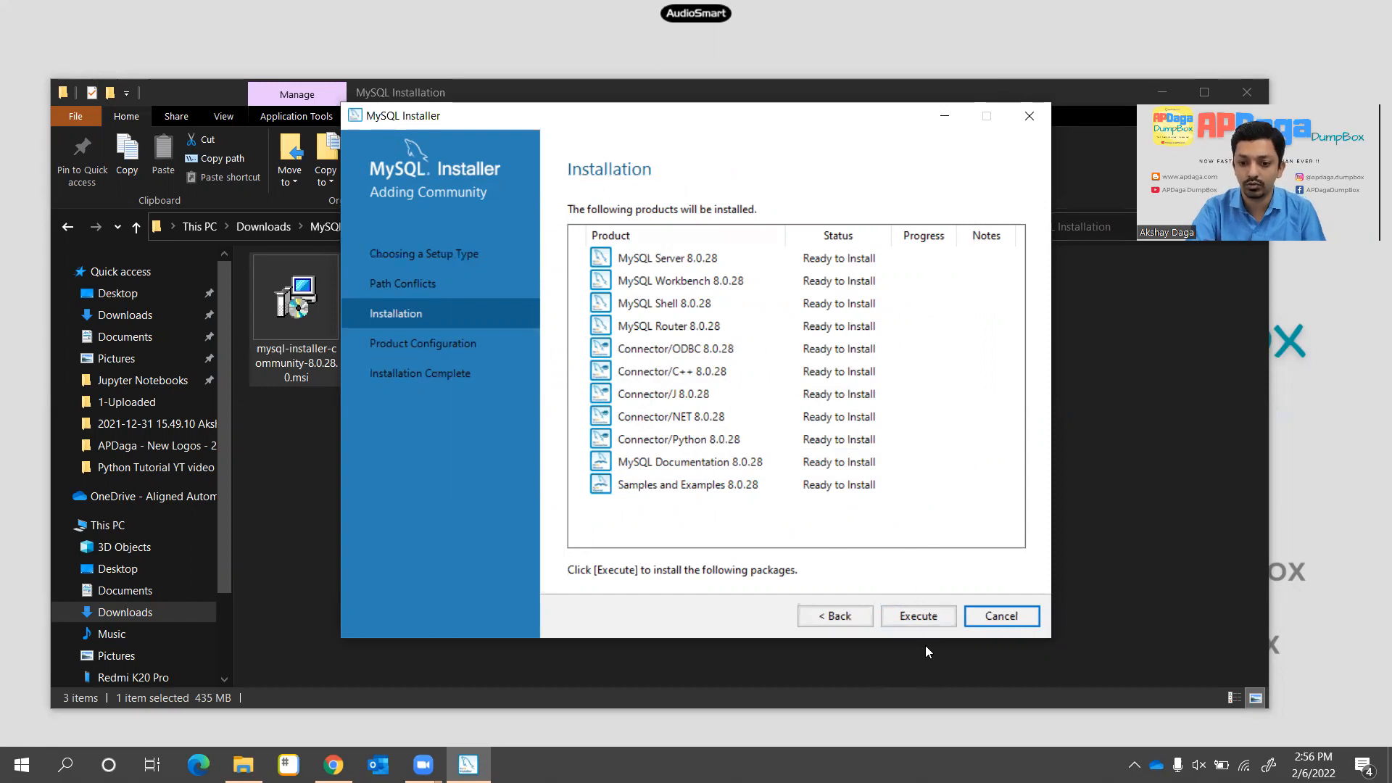
# Execute the installation of the eleven 8.0.28 products, then proceed to Product Configuration
pyautogui.click(923, 617)
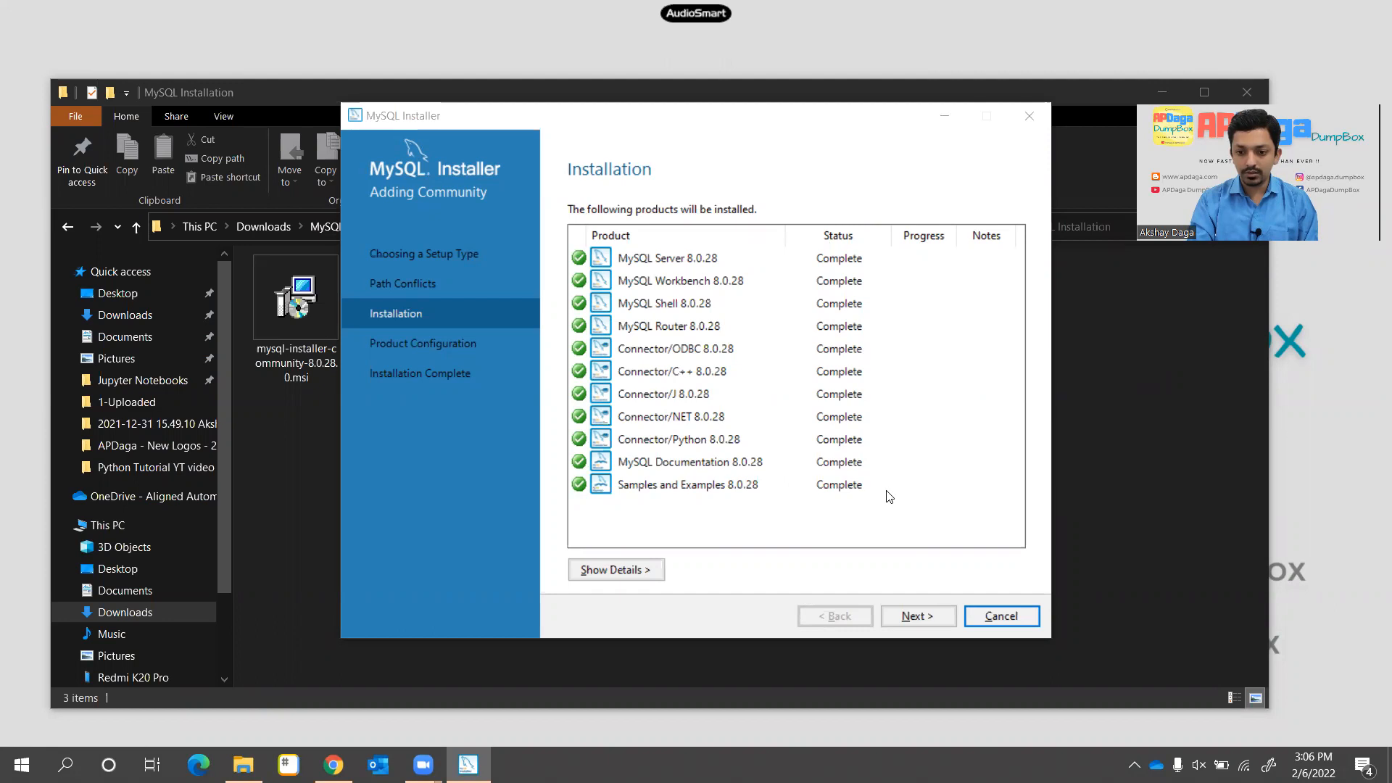
pyautogui.click(919, 616)
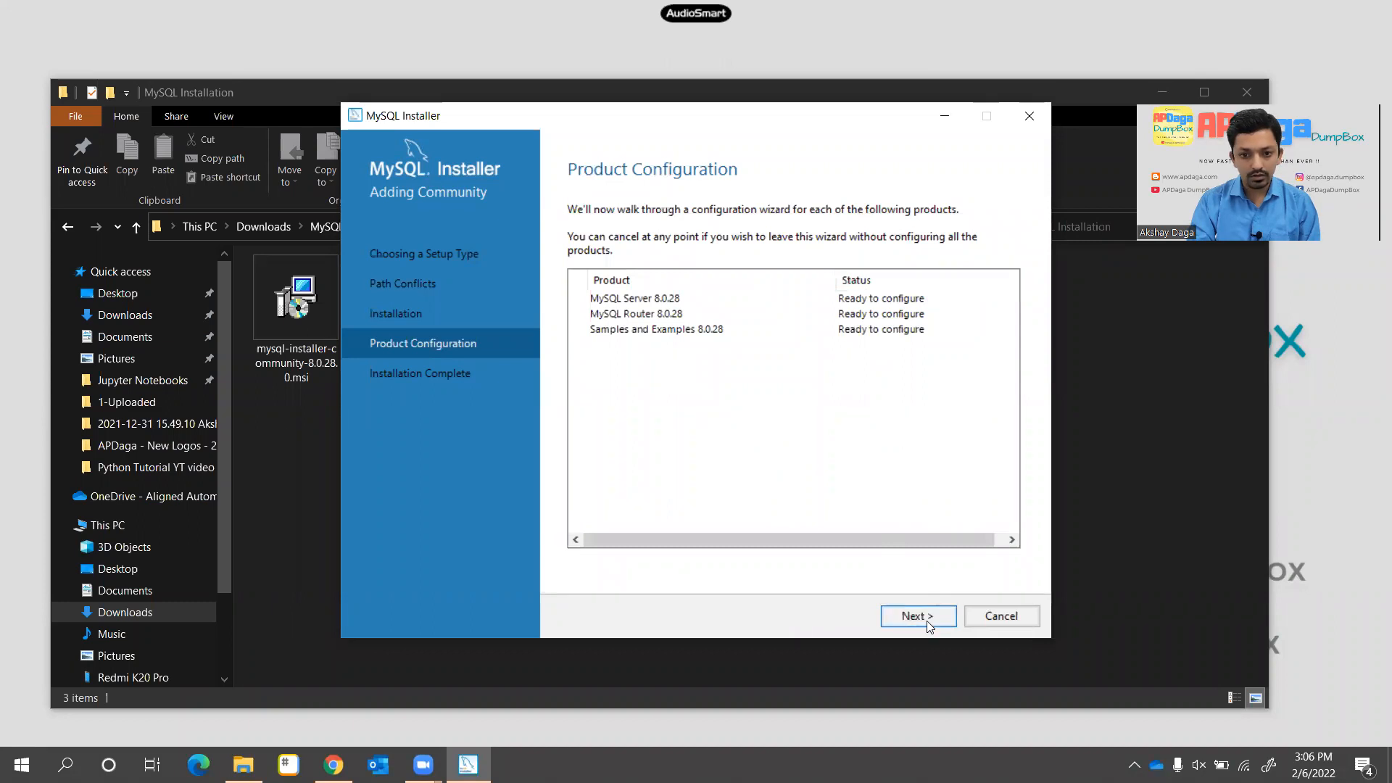
# Keep Development Computer type, default networking and strong password encryption for MySQL Server
pyautogui.click(926, 621)
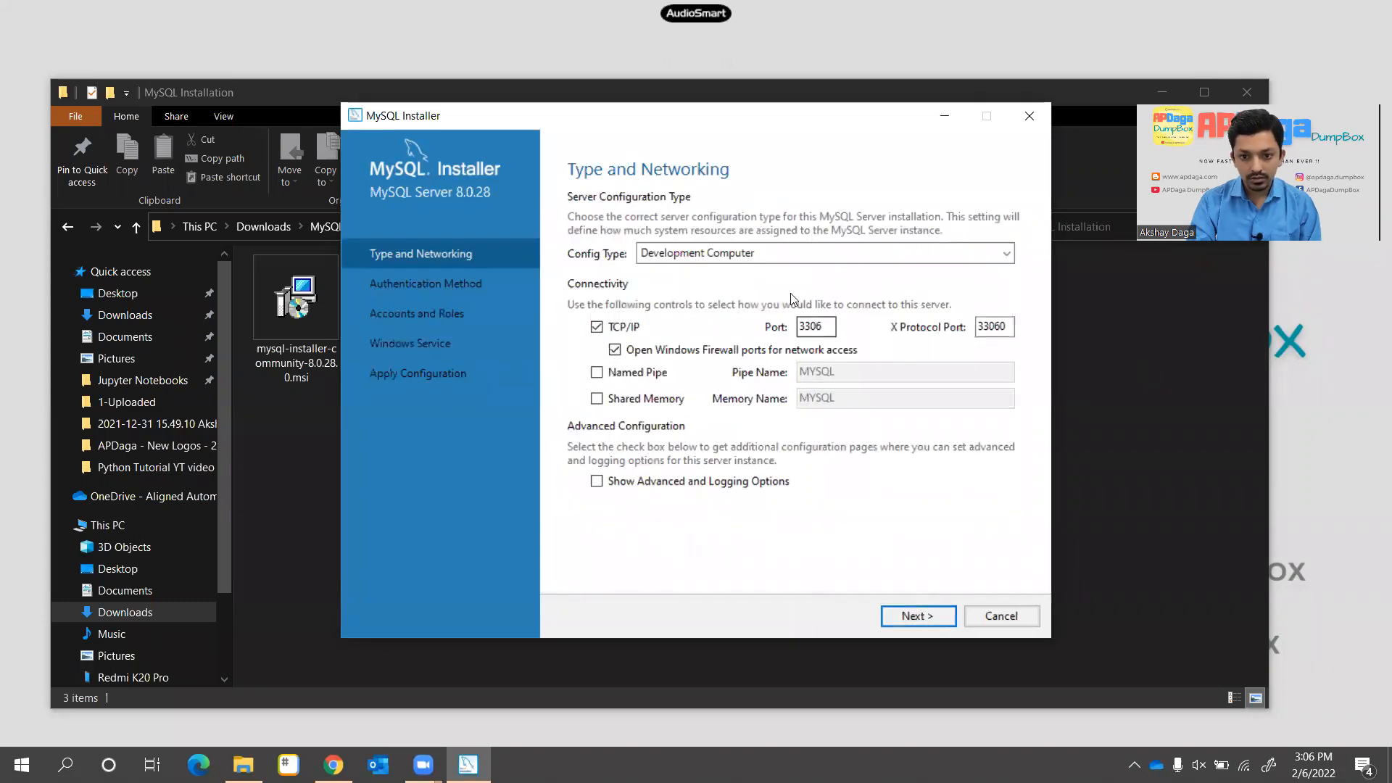
pyautogui.click(950, 255)
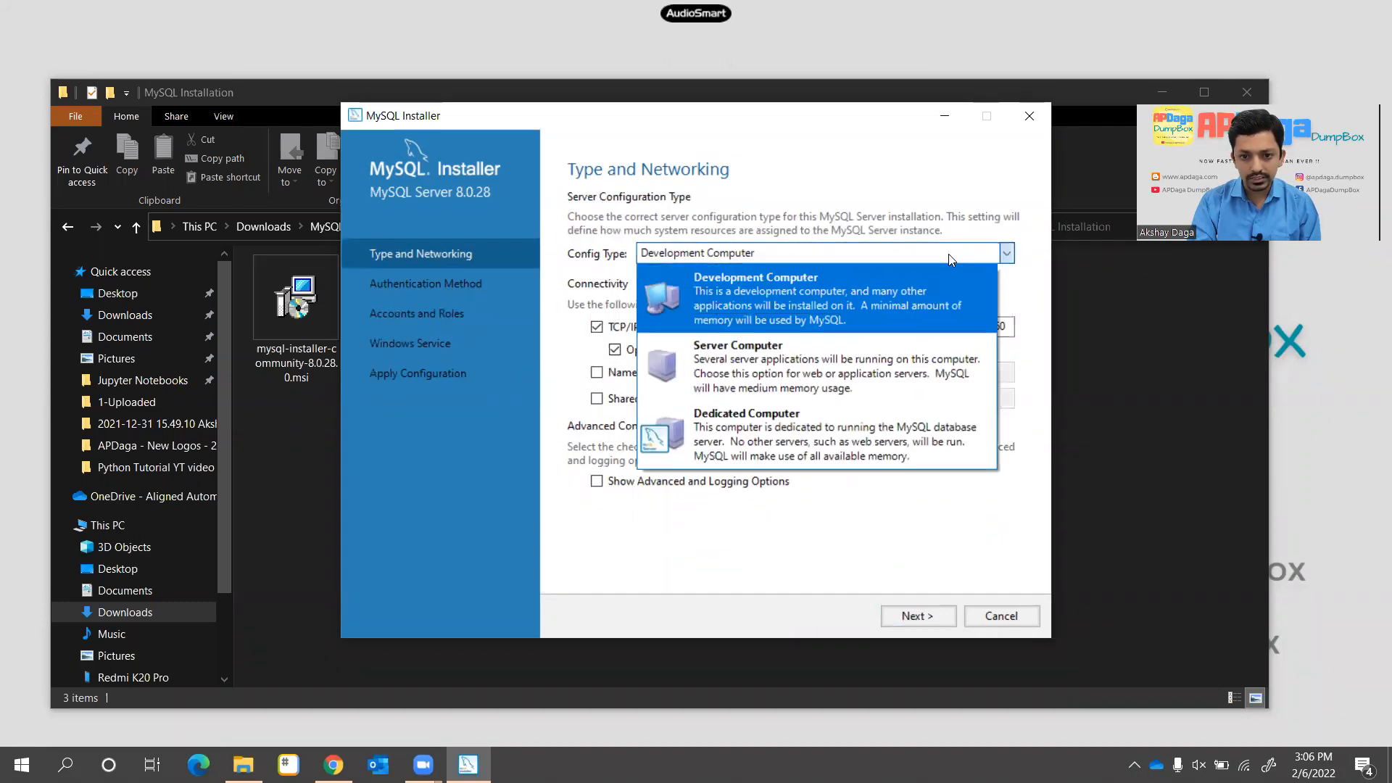
pyautogui.click(948, 253)
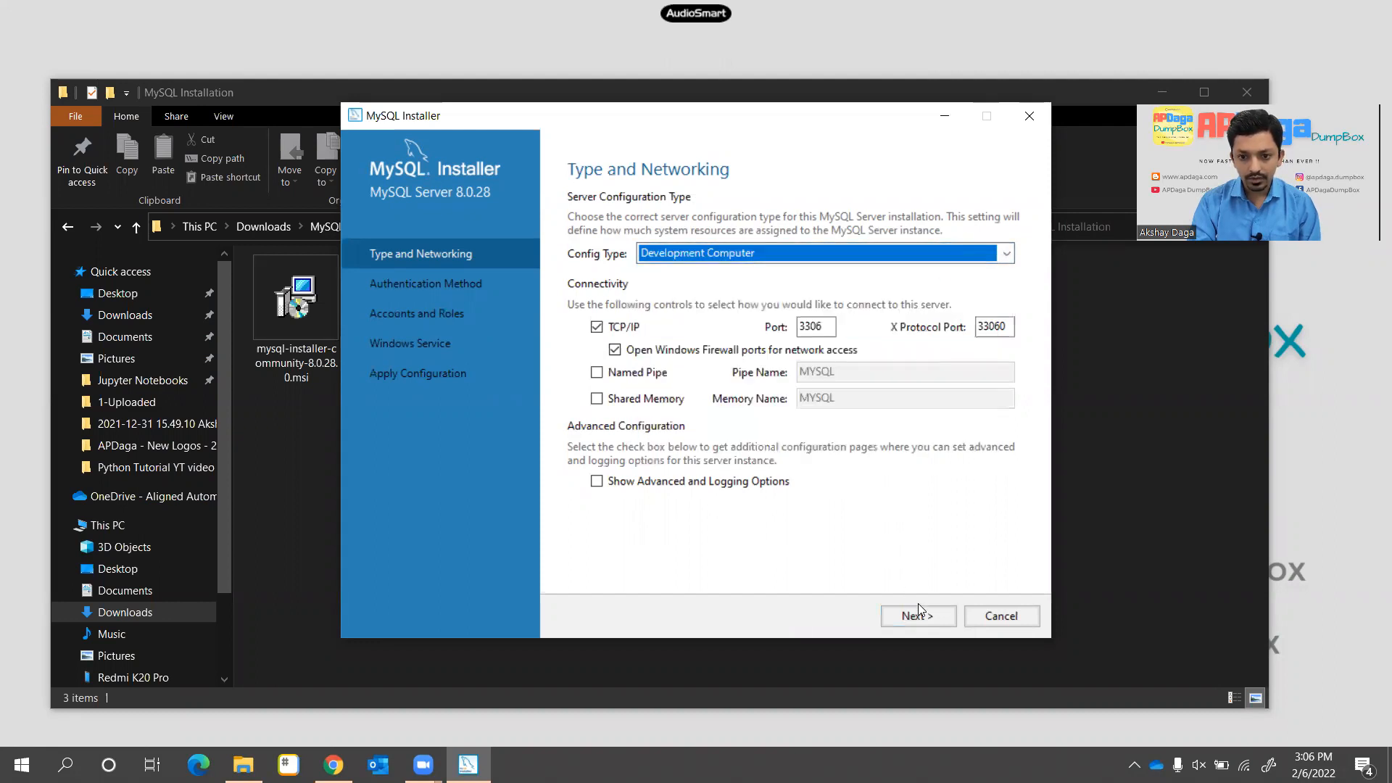
pyautogui.click(932, 618)
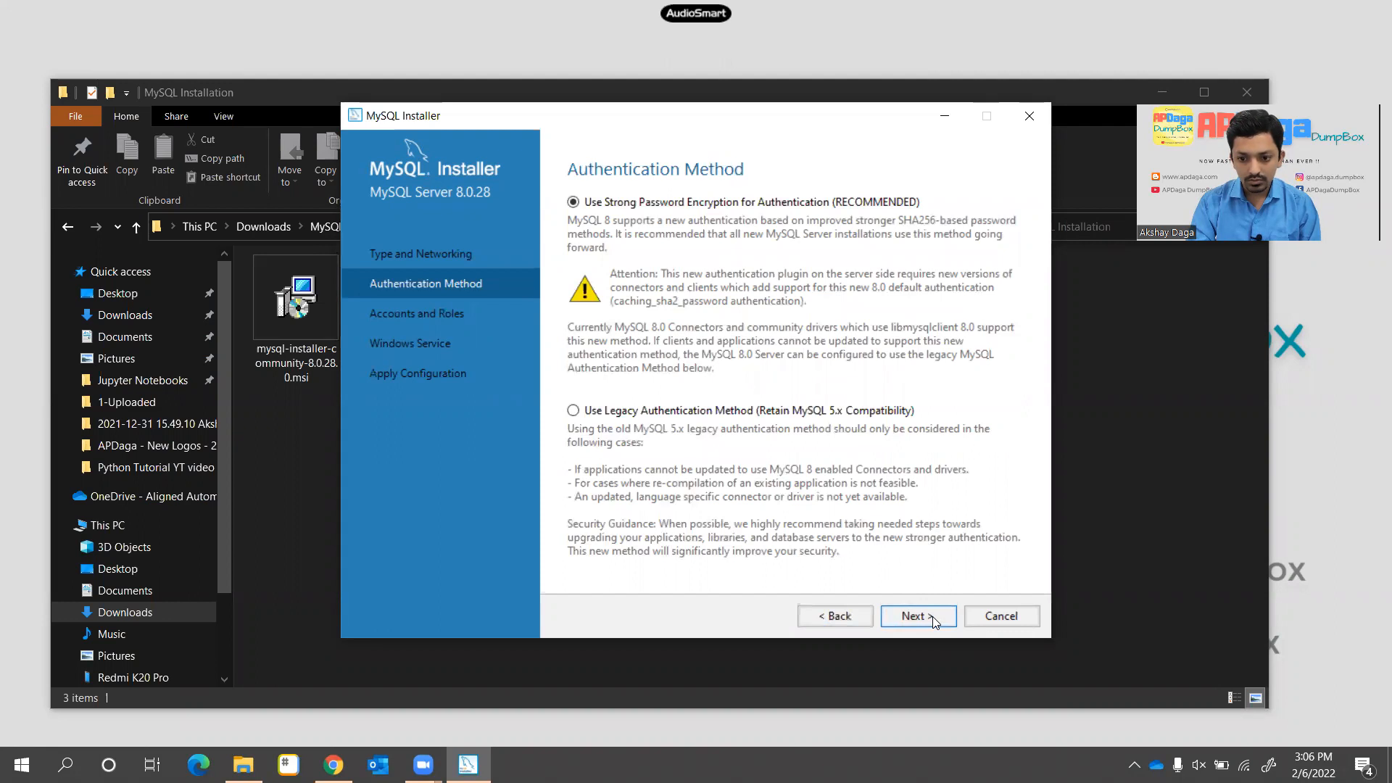
pyautogui.click(934, 618)
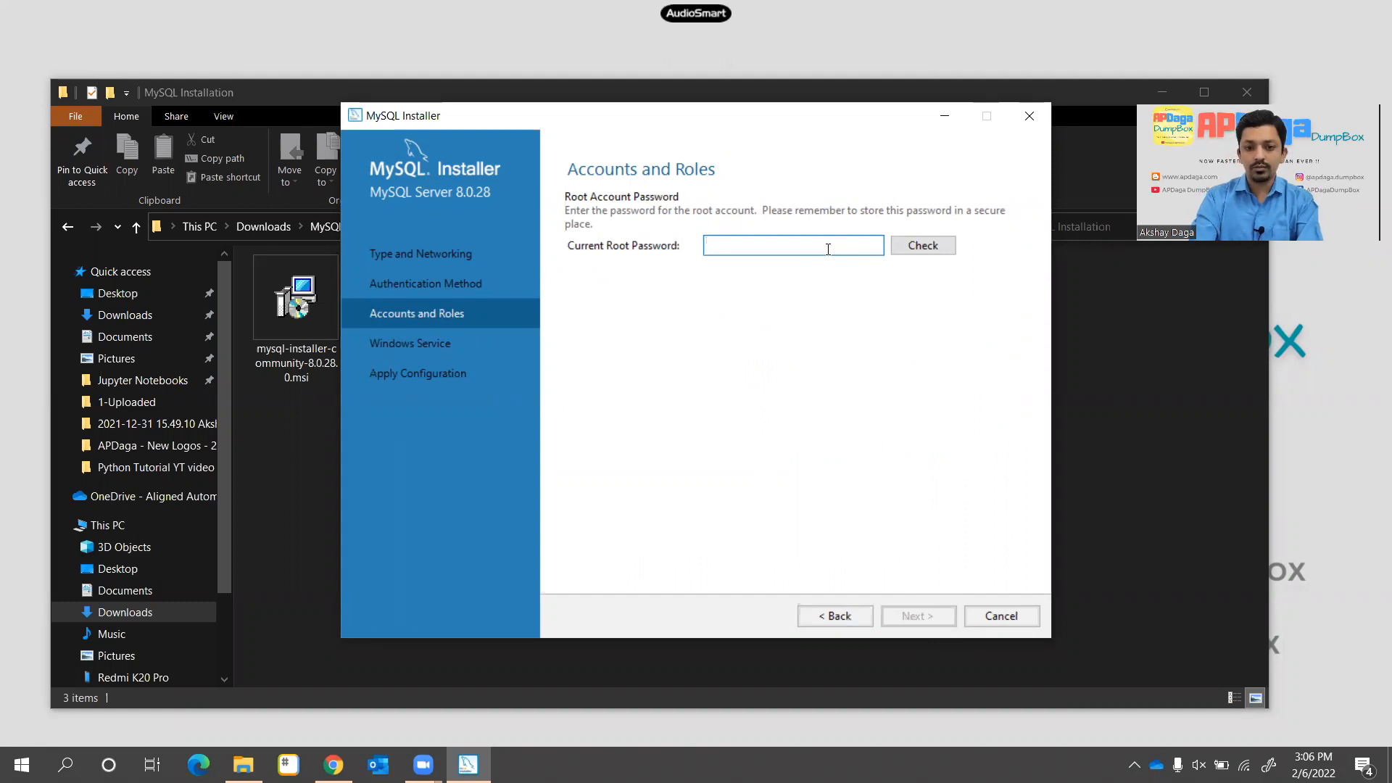
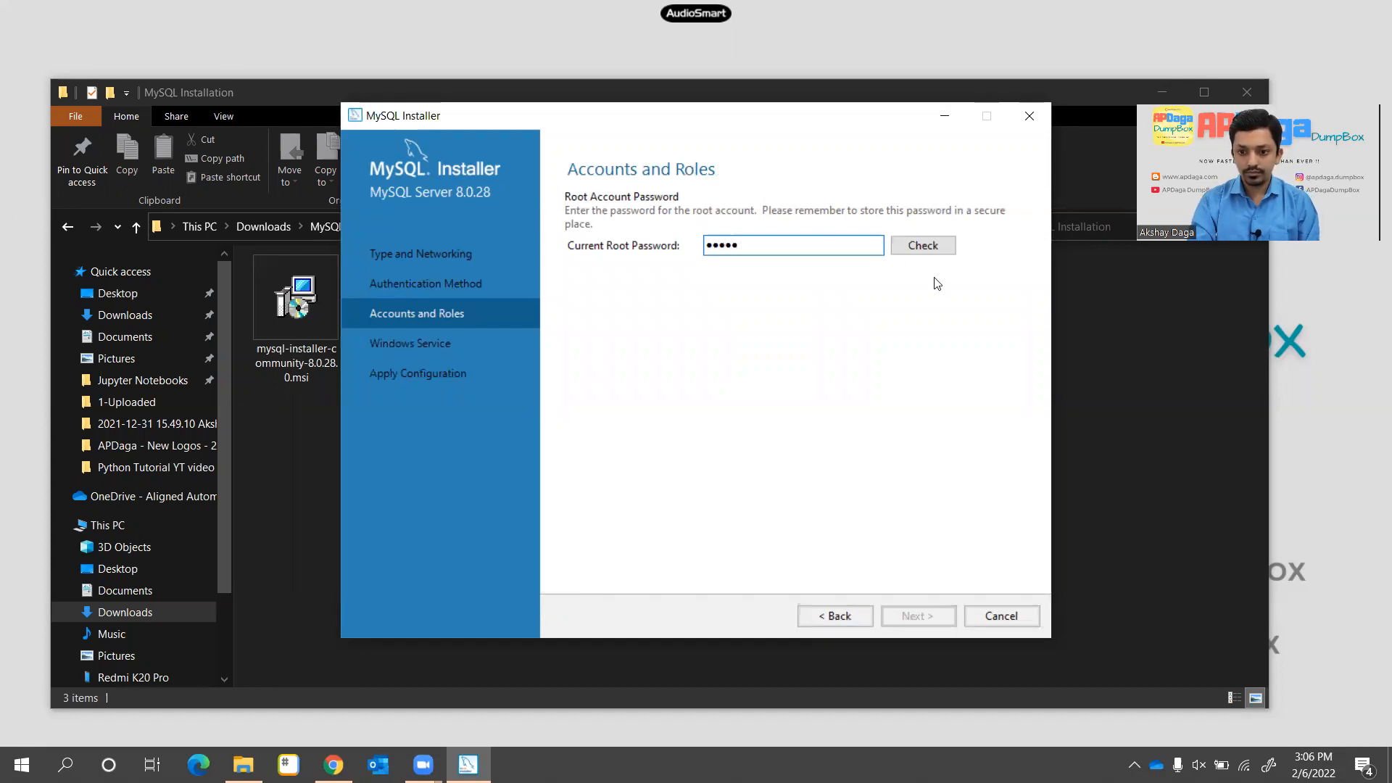
# Enter and verify the root password, keep the MYSQL80 service, and apply the configuration
pyautogui.click(919, 245)
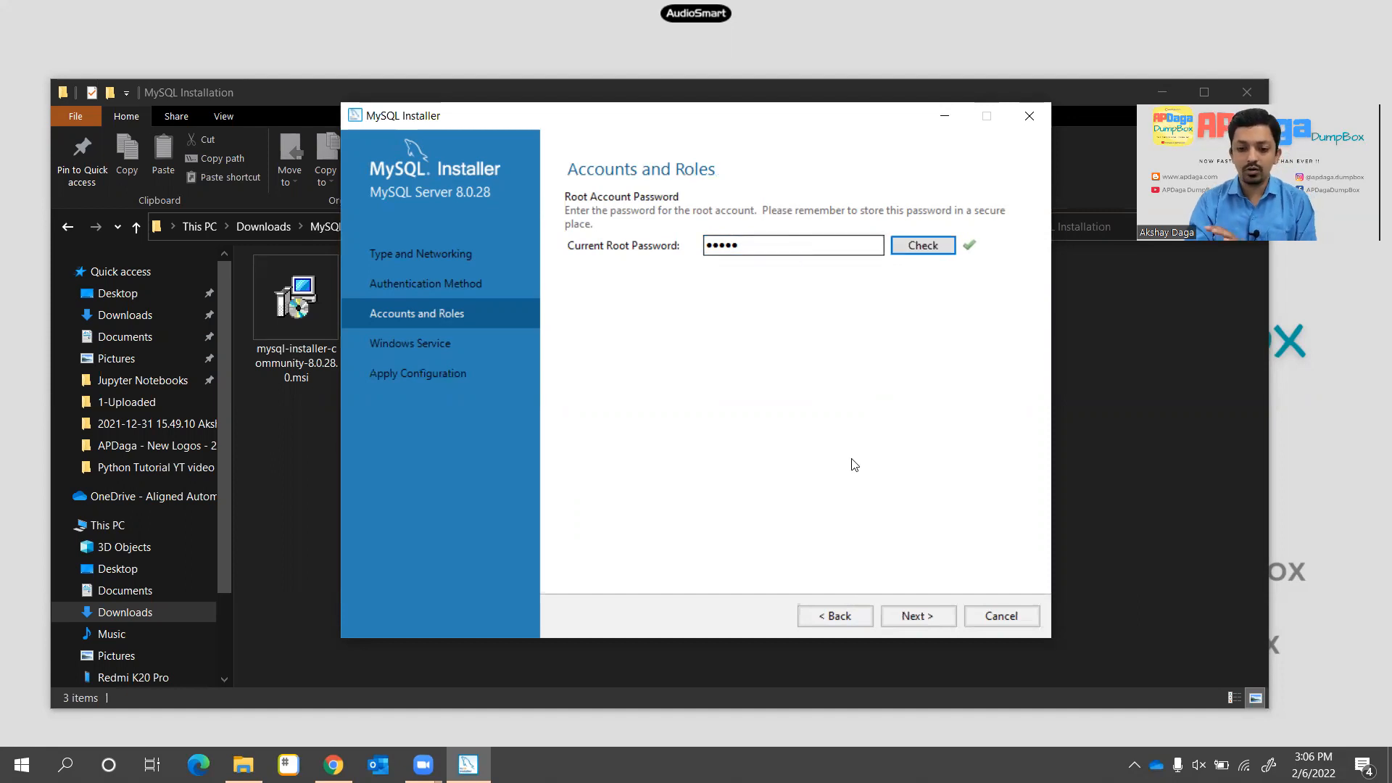
pyautogui.click(914, 621)
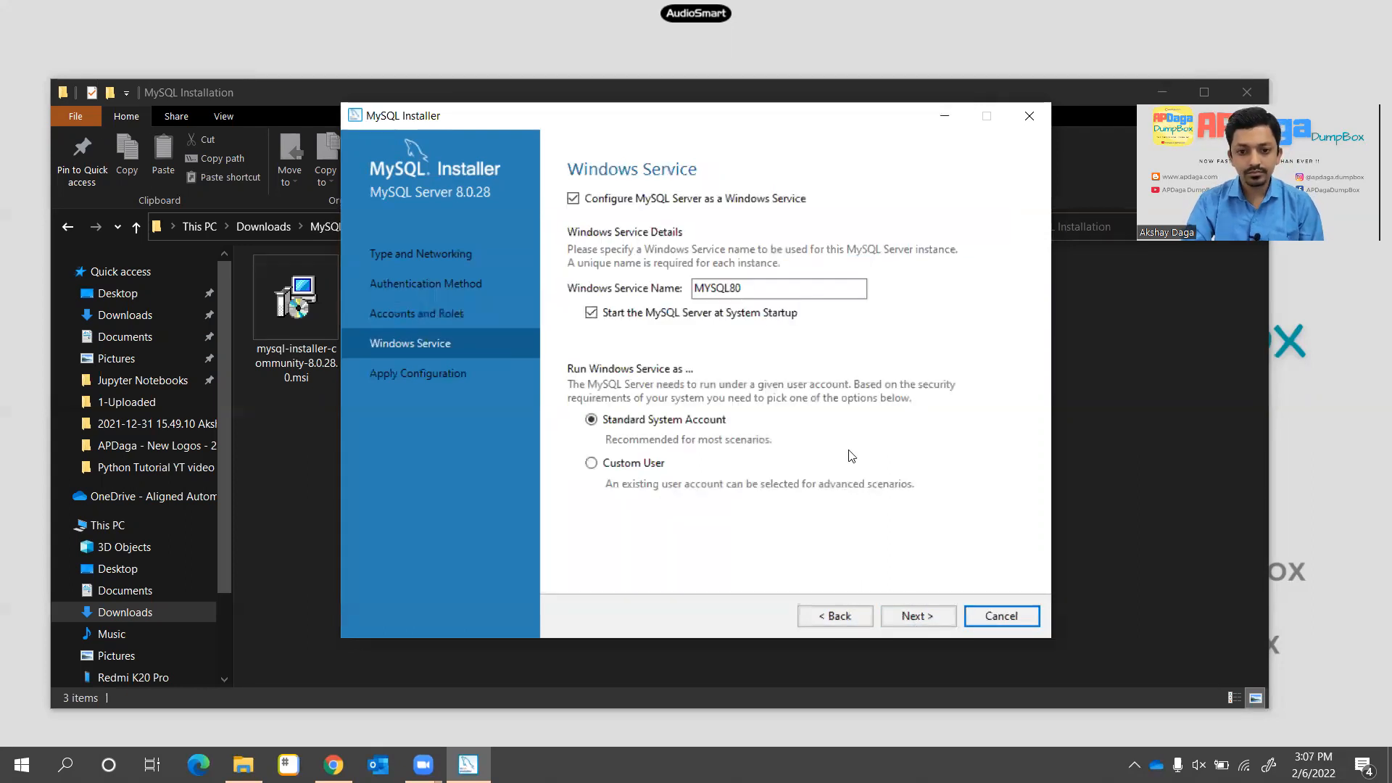
pyautogui.click(918, 624)
pyautogui.click(918, 622)
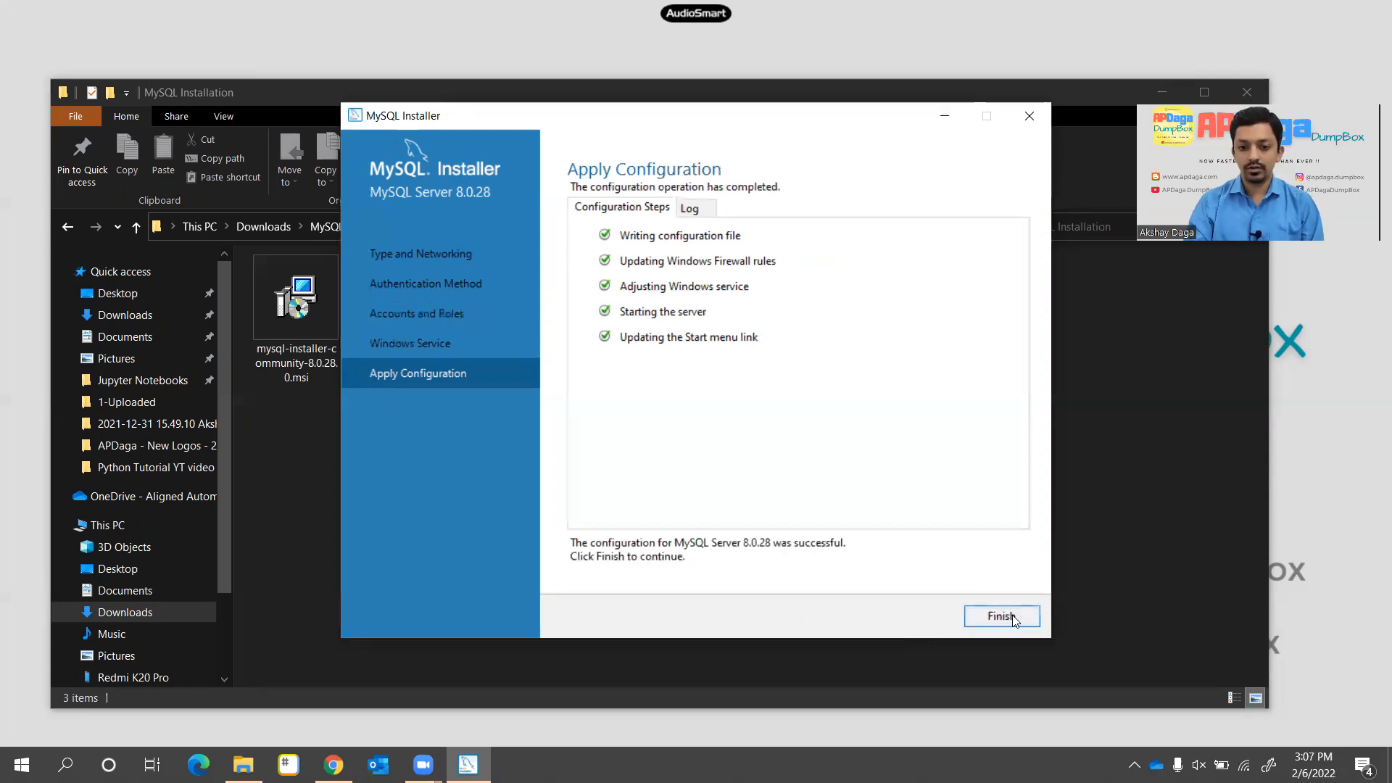
pyautogui.click(999, 619)
pyautogui.click(937, 618)
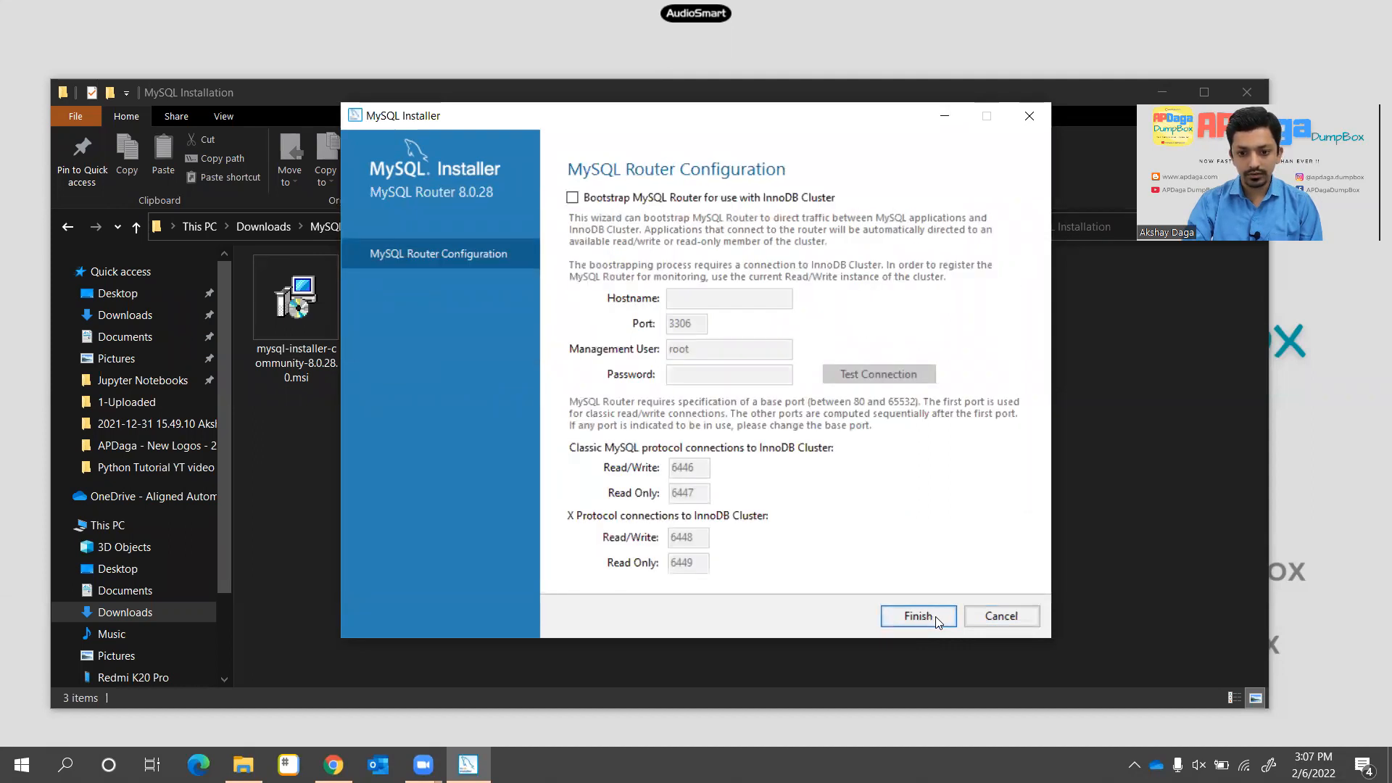
# Skip Router setup and connect Samples and Examples to the server using the root password
pyautogui.click(936, 617)
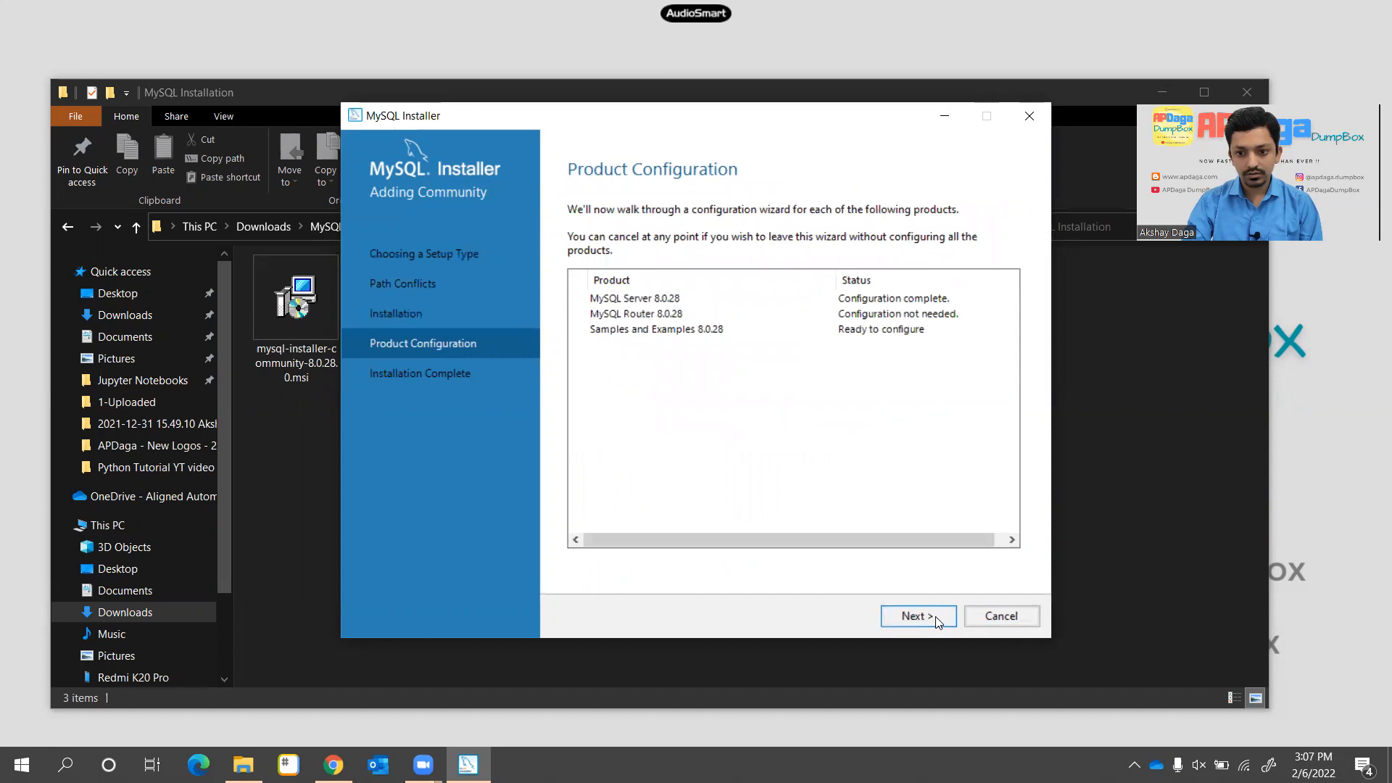
pyautogui.click(937, 617)
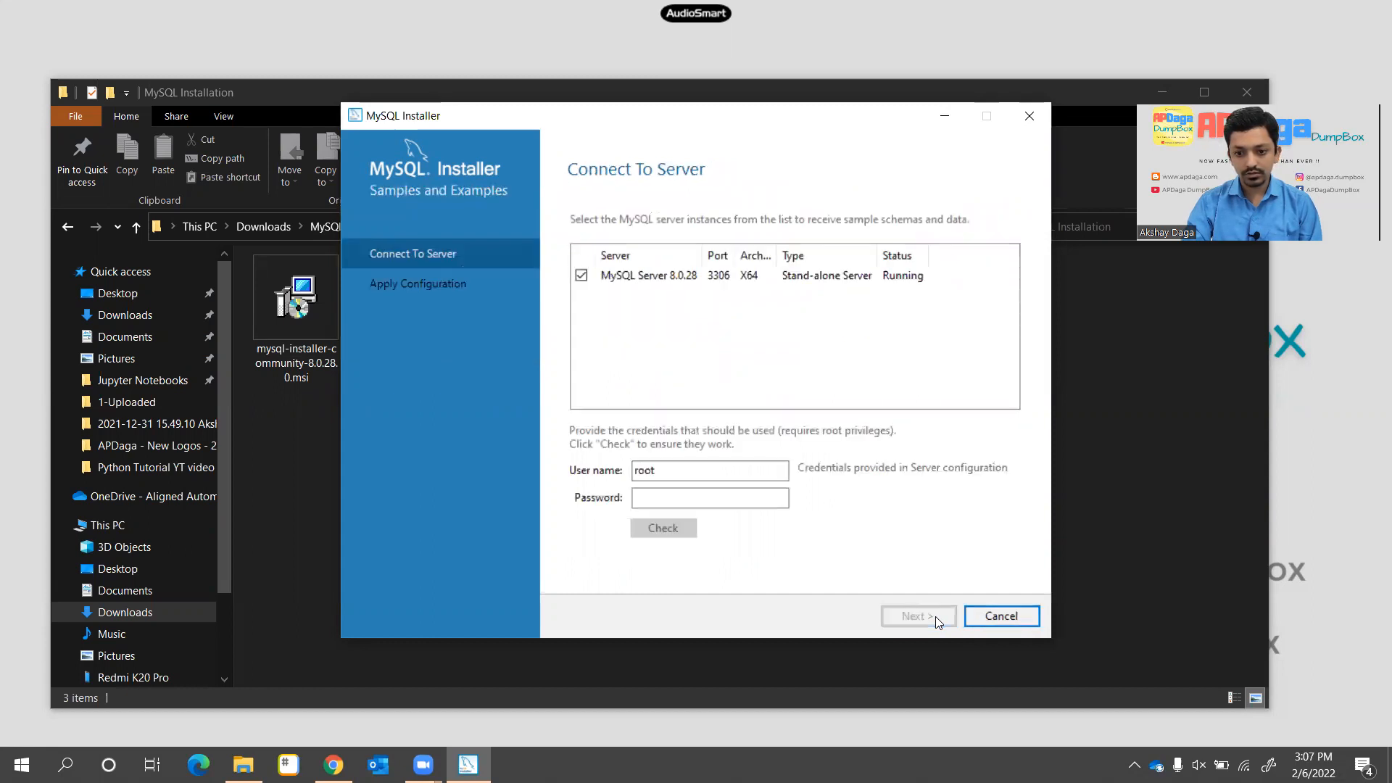
pyautogui.click(751, 503)
pyautogui.write('•••••')
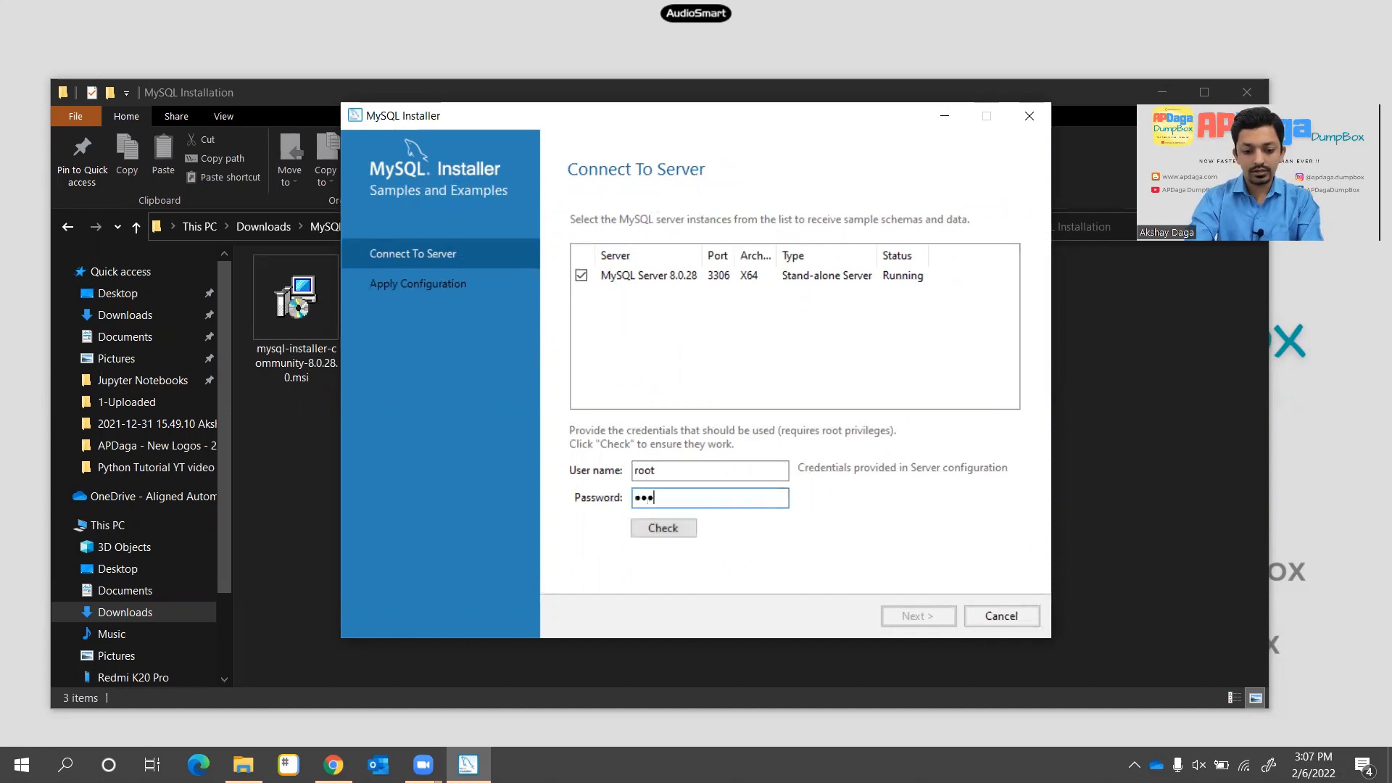
pyautogui.click(657, 524)
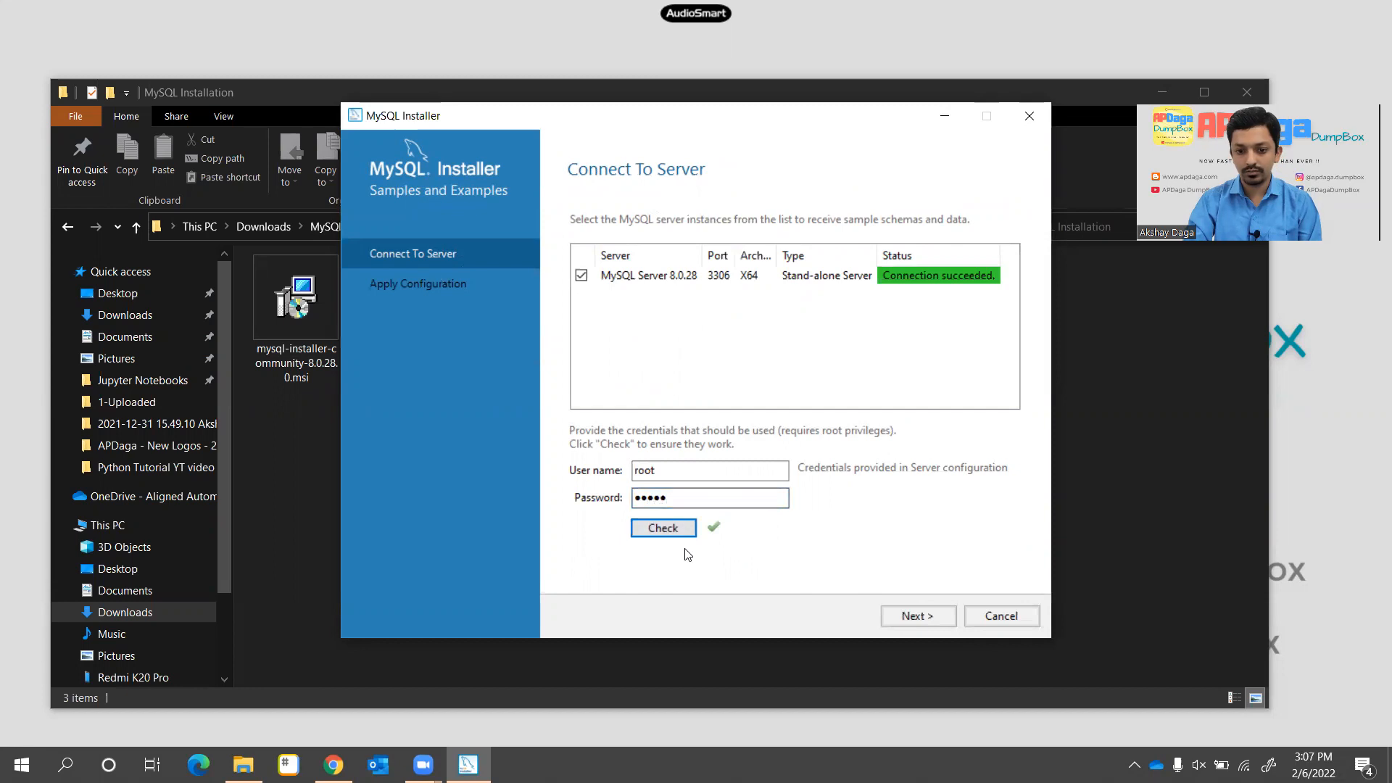
# Apply the Samples and Examples configuration and continue to Installation Complete
pyautogui.click(923, 617)
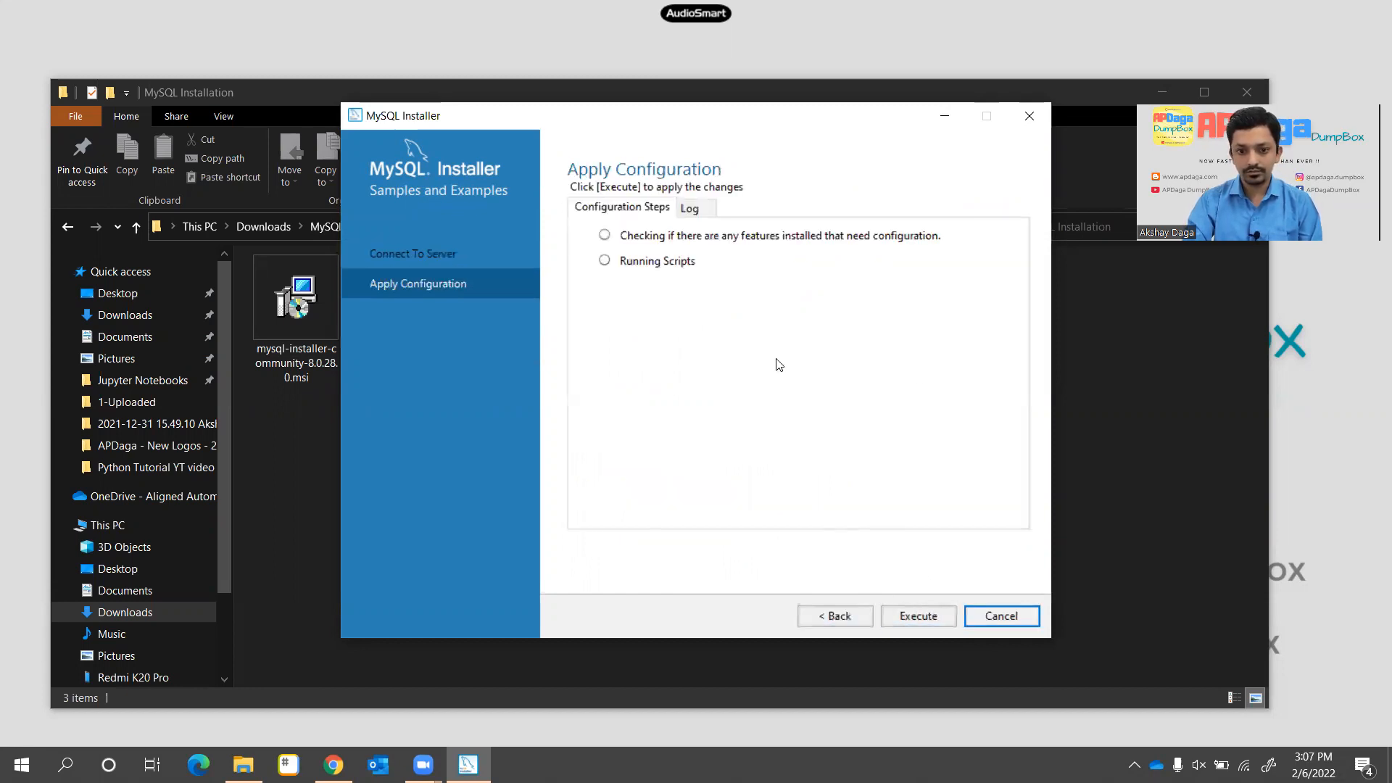
pyautogui.click(917, 618)
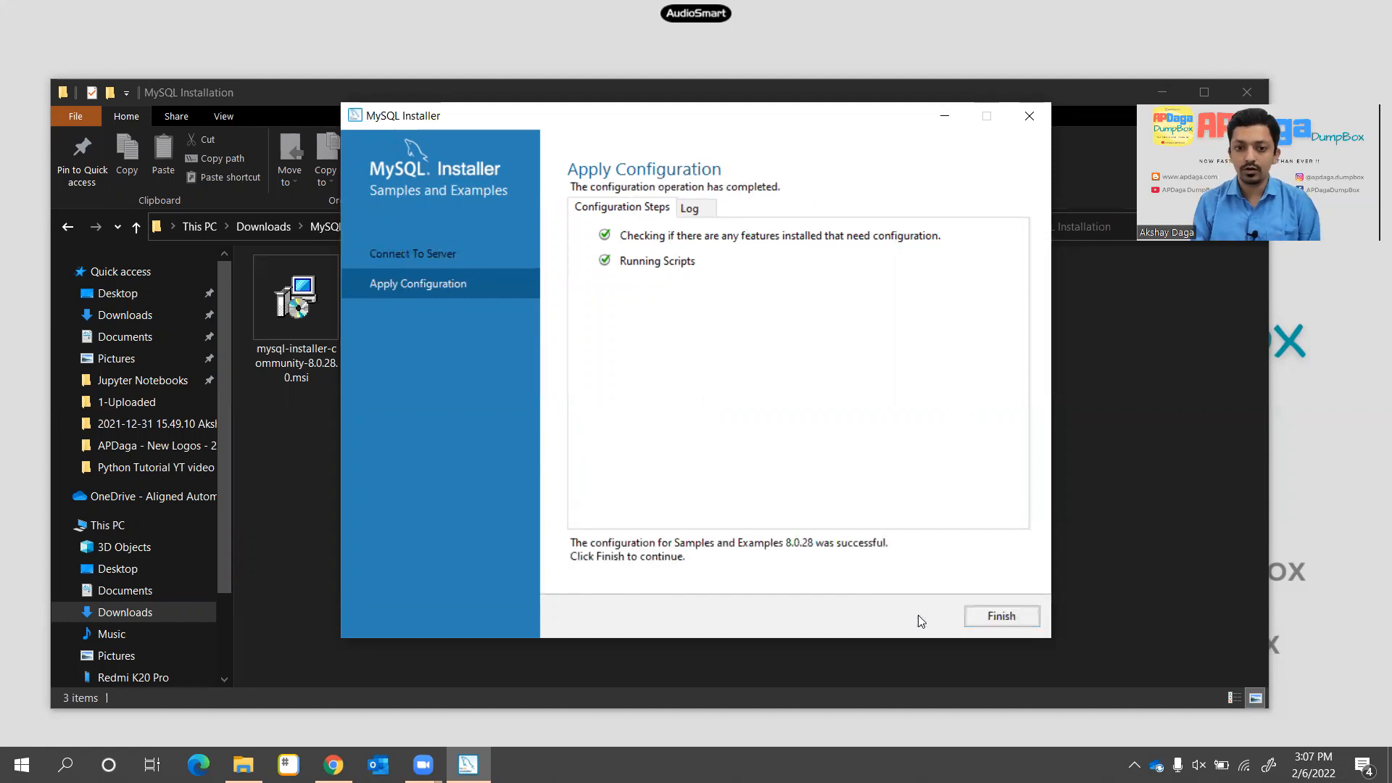
pyautogui.click(1015, 619)
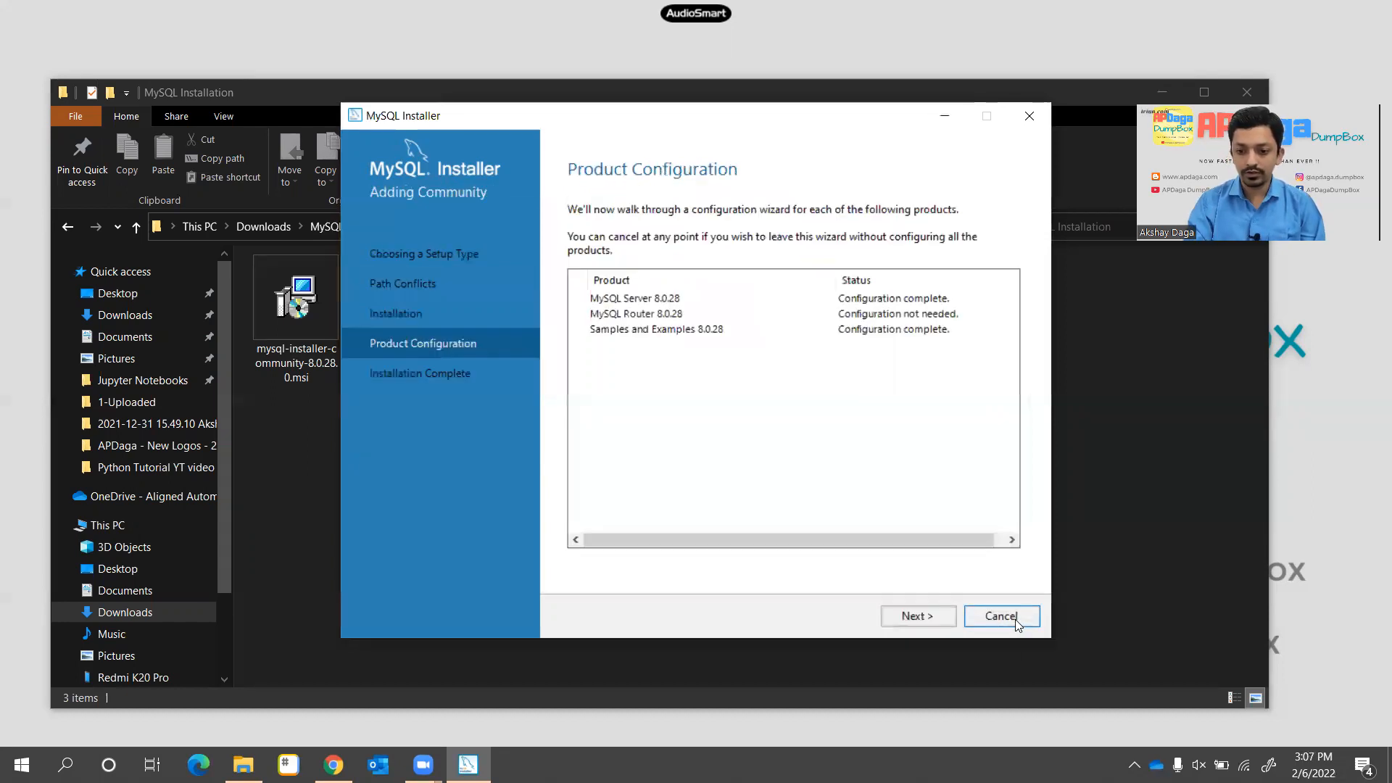
pyautogui.click(953, 615)
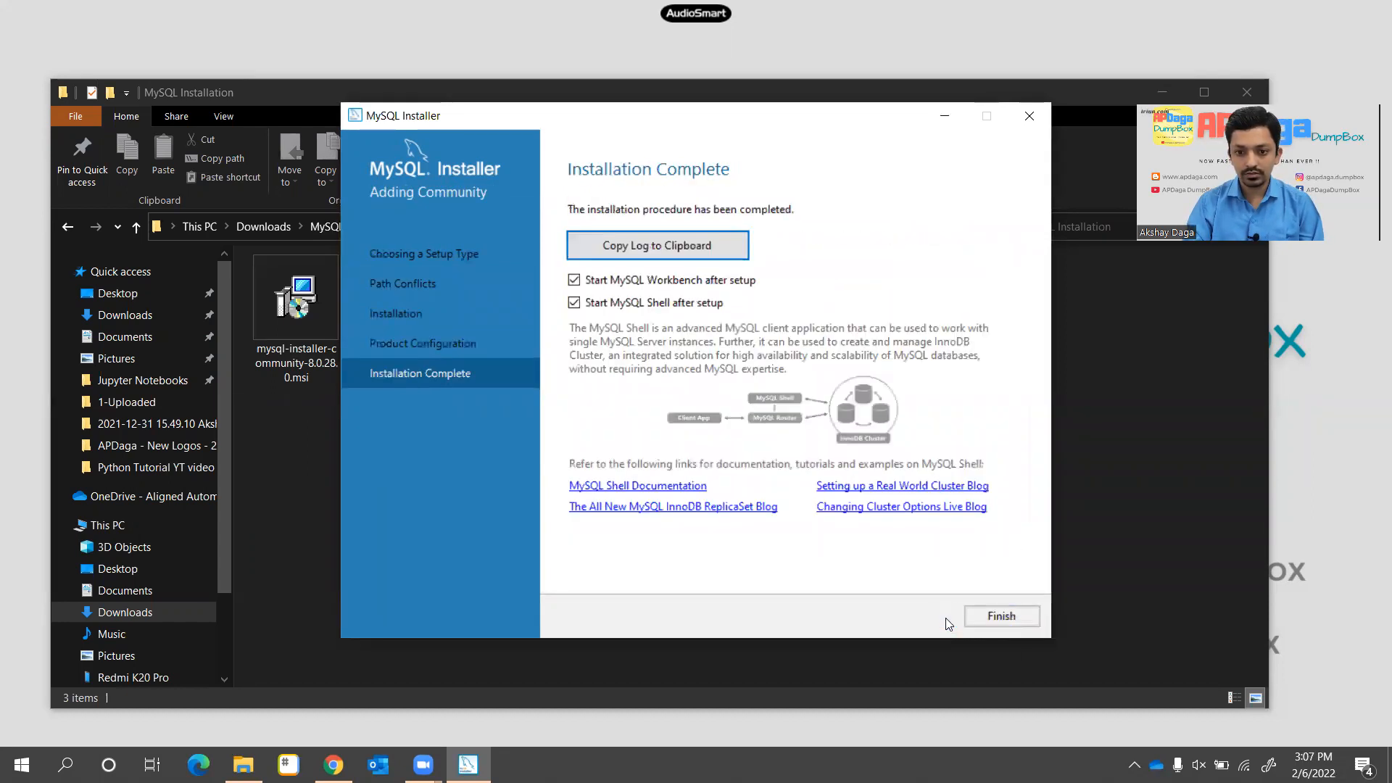
# Finish the installer with Start MySQL Workbench after setup checked
pyautogui.click(996, 619)
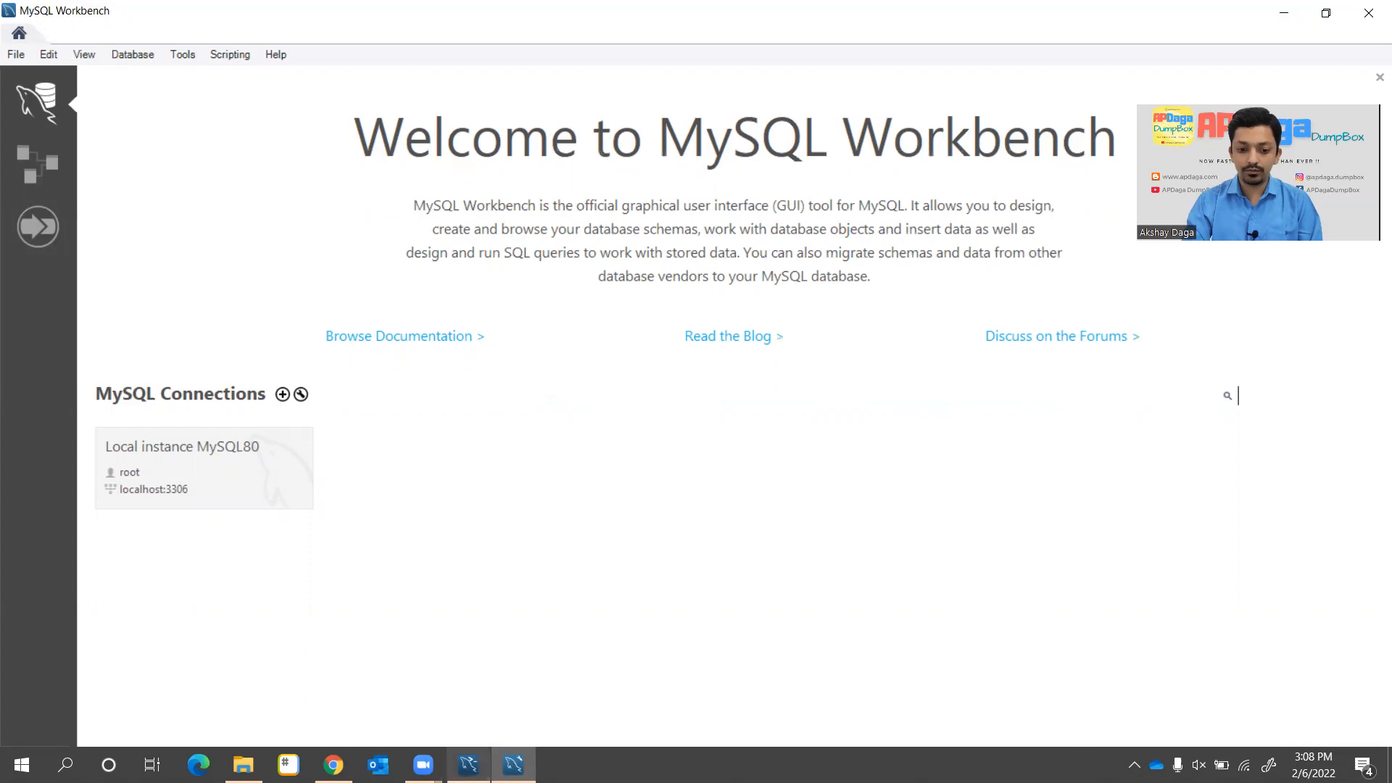
# Search Windows for 'mysql wor' and return to the MySQL Workbench window
pyautogui.click(468, 764)
pyautogui.click(468, 765)
pyautogui.click(22, 764)
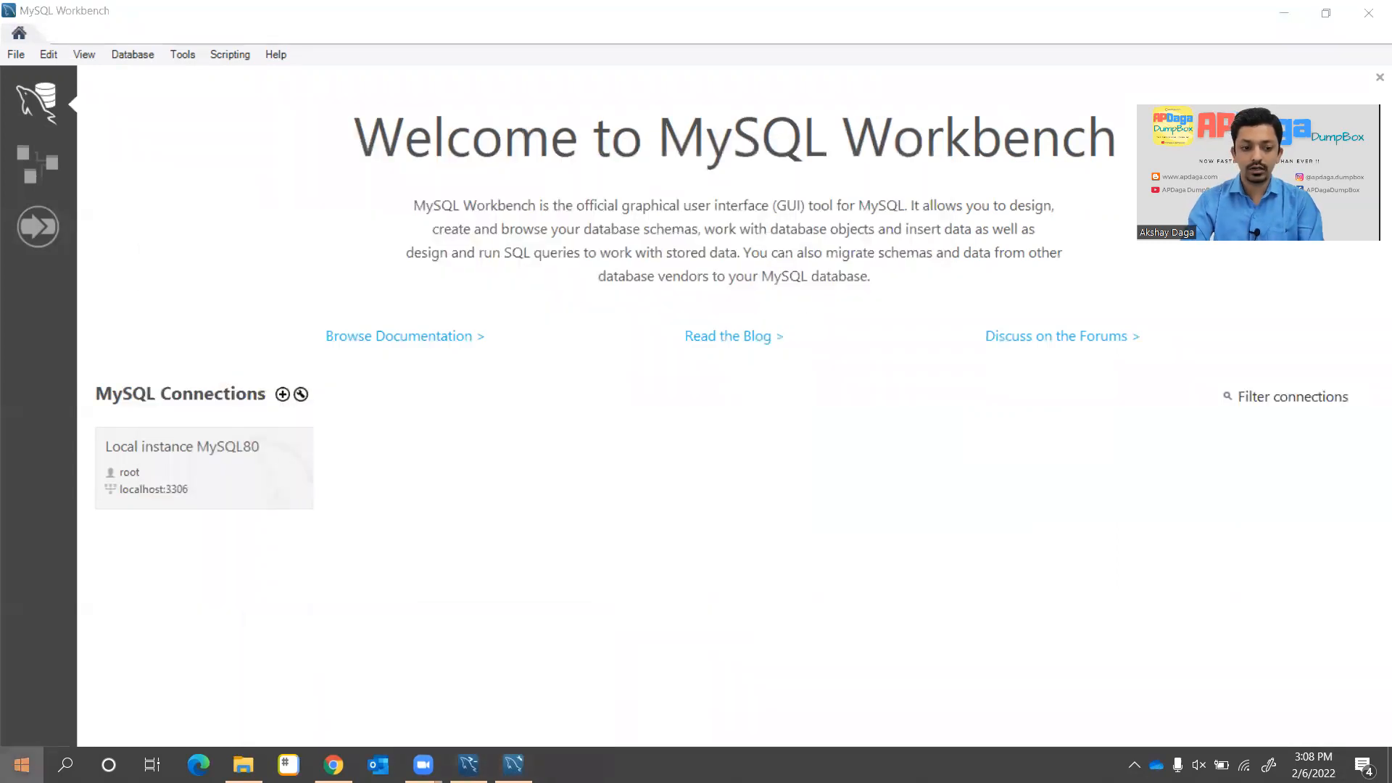
pyautogui.write('mysql wor')
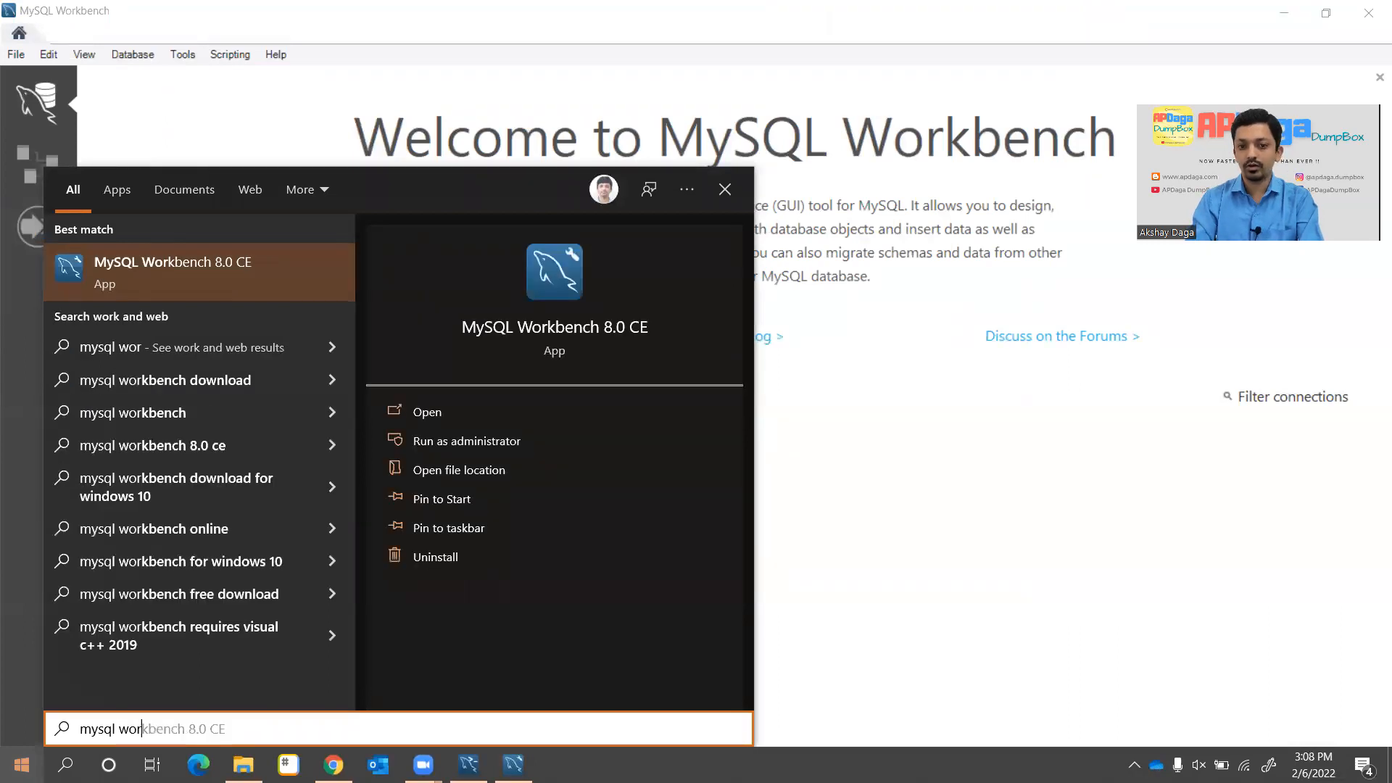
pyautogui.click(1054, 473)
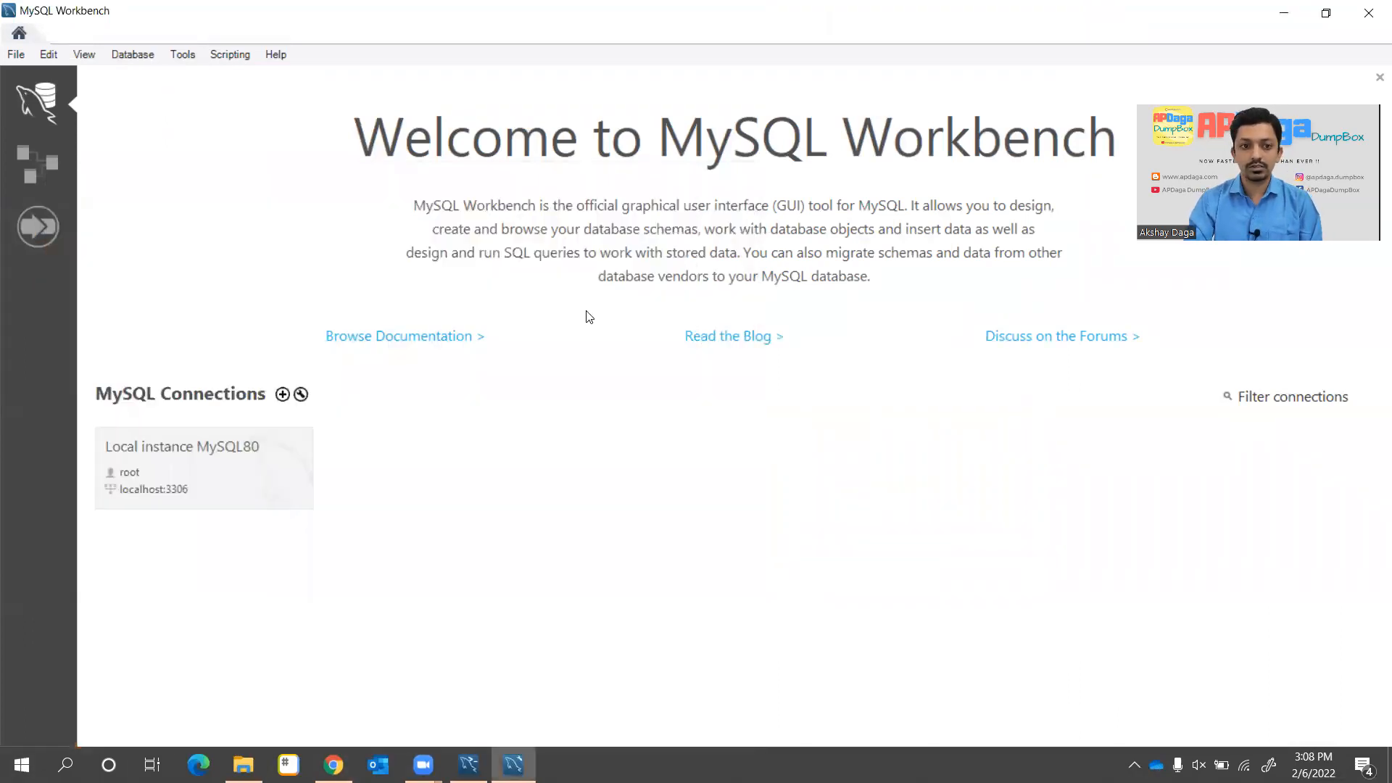
# Connect to Local instance MySQL80, storing the root password in the vault
pyautogui.click(142, 60)
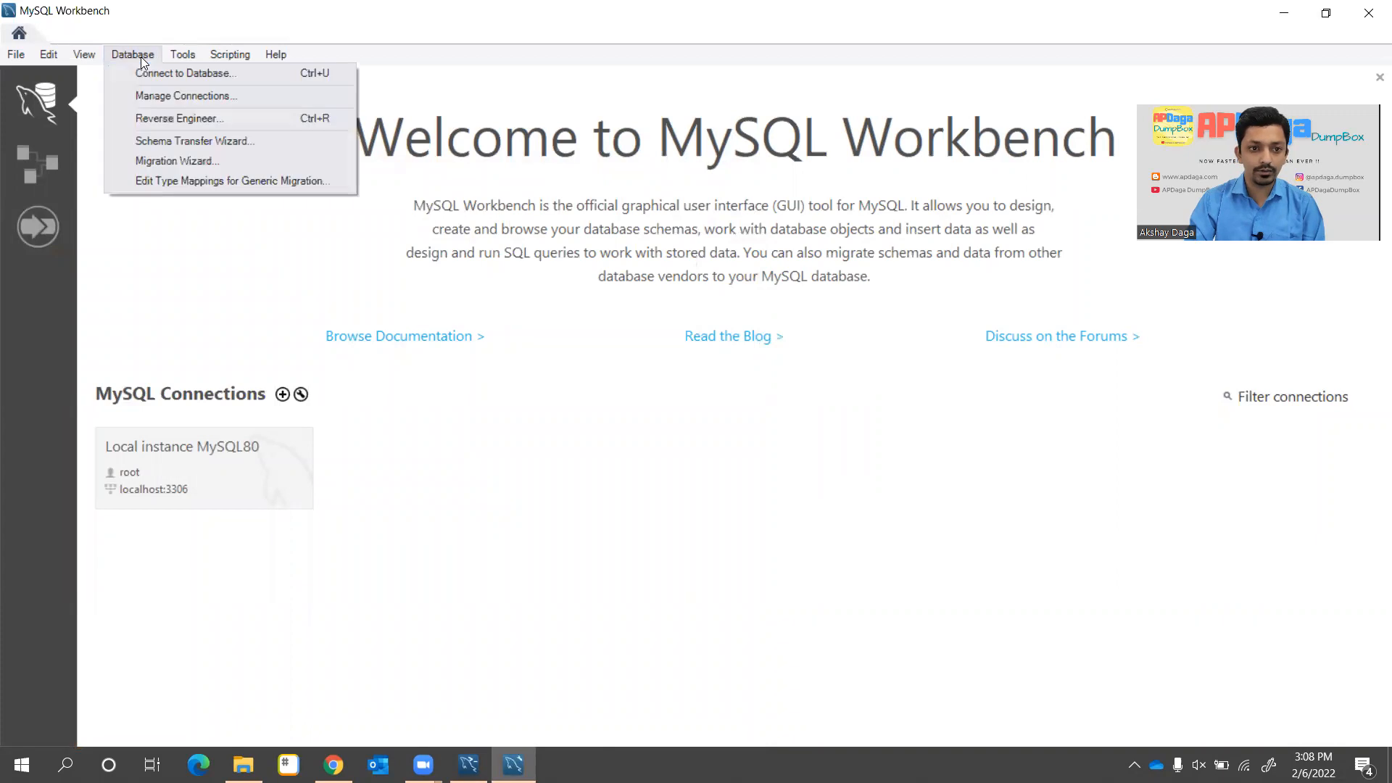
pyautogui.click(158, 75)
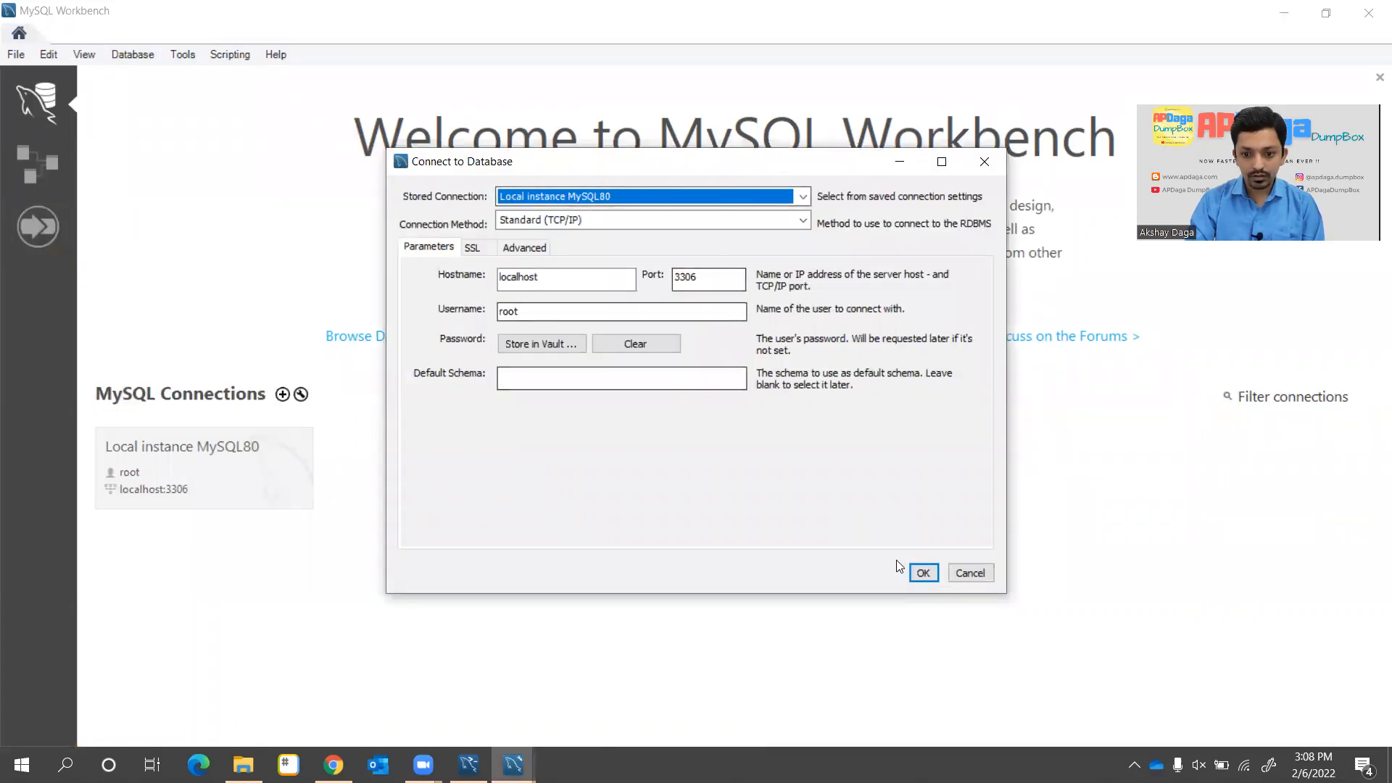
pyautogui.click(551, 342)
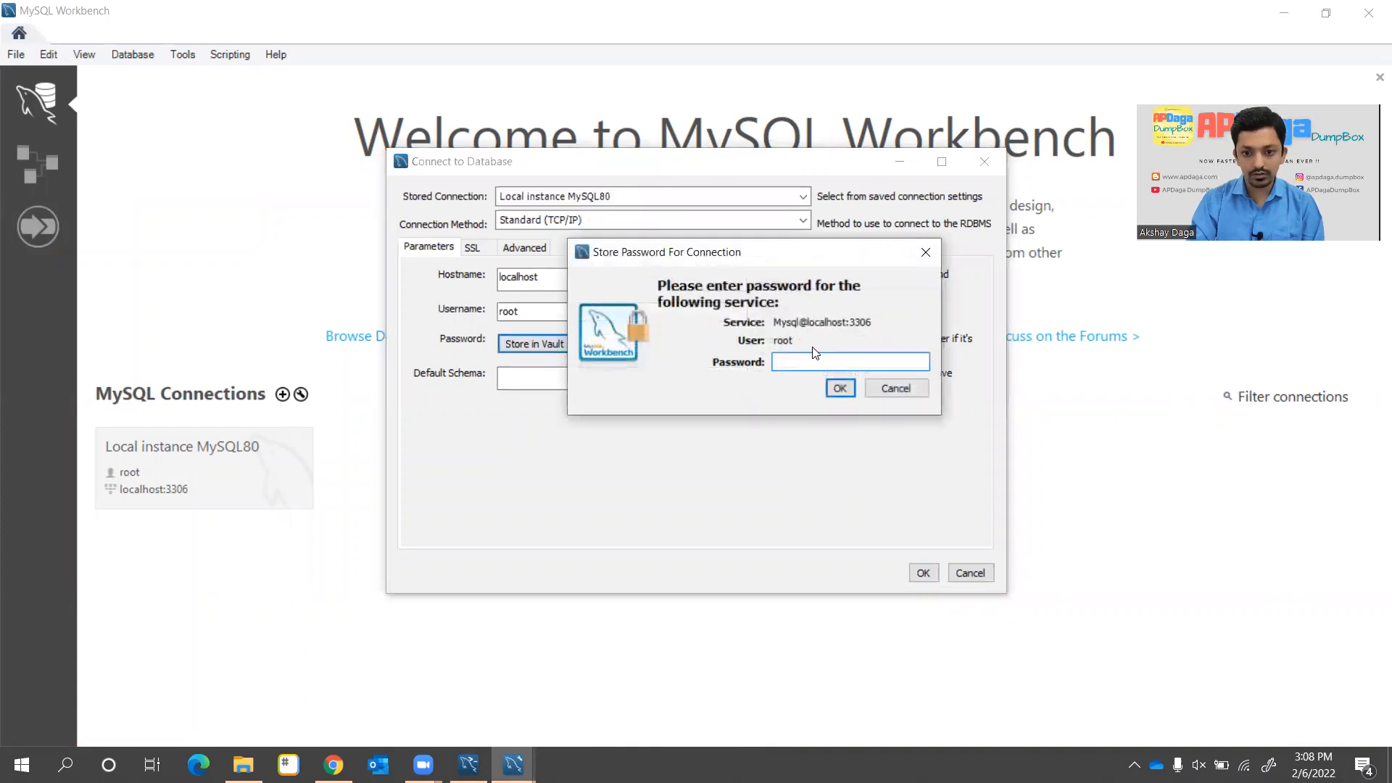
pyautogui.write('*****')
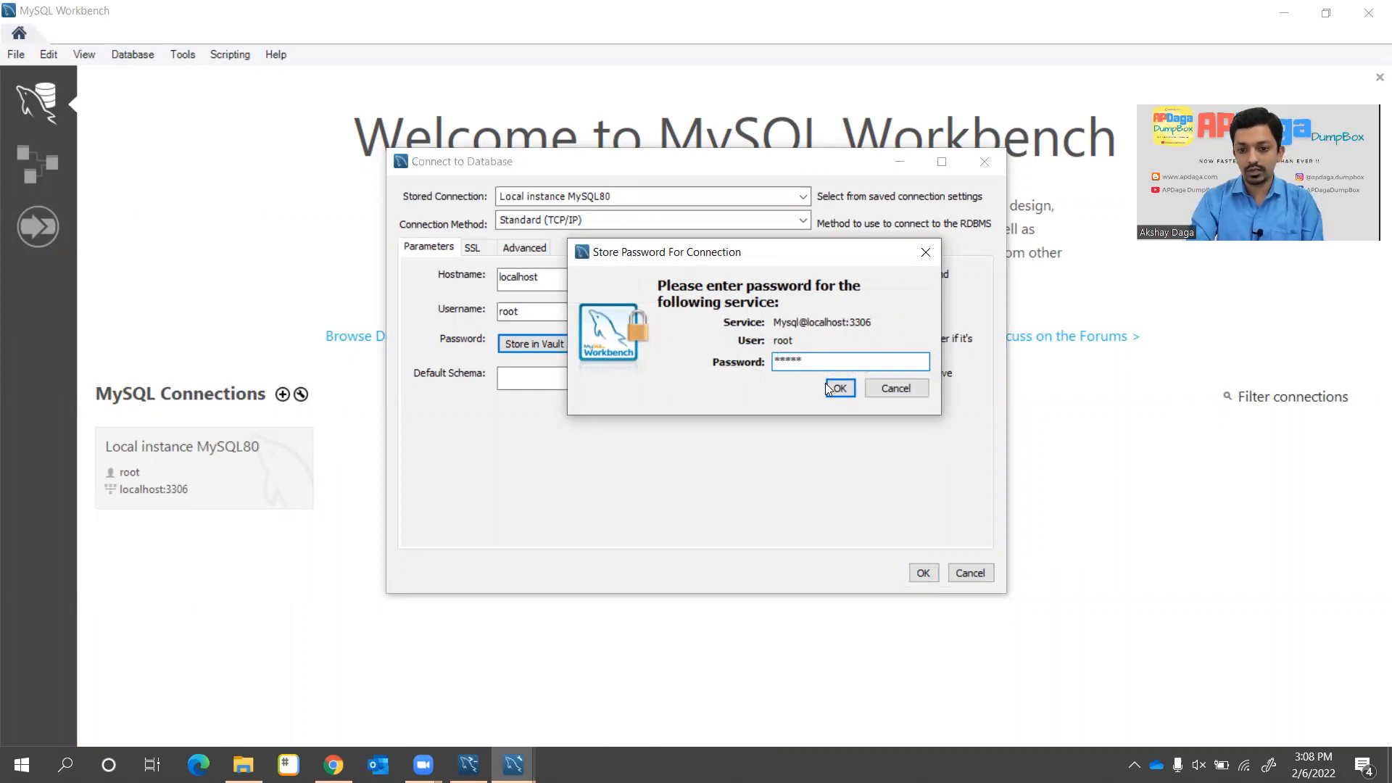
pyautogui.click(840, 388)
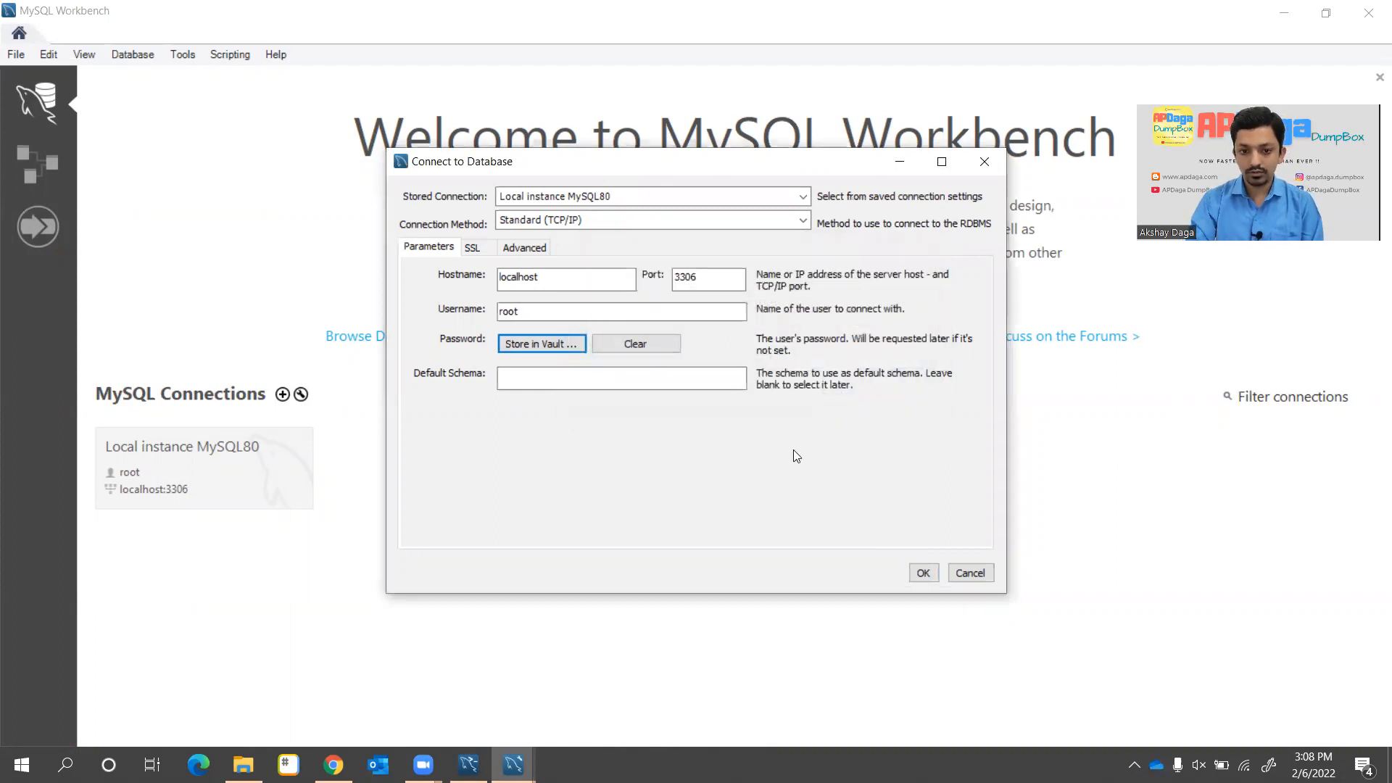
pyautogui.click(923, 574)
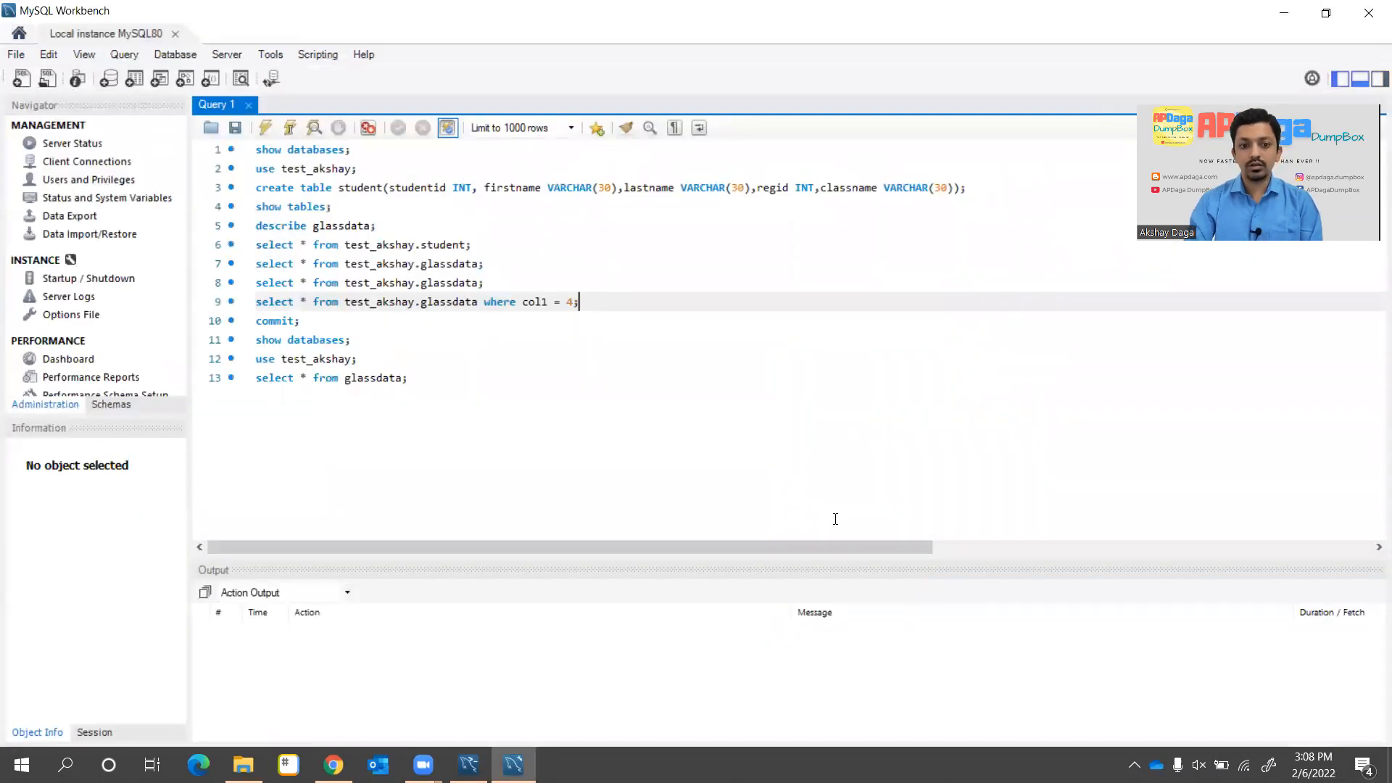
# Insert blank lines at the top of Query 1, pushing the old queries down
pyautogui.moveTo(426, 381); pyautogui.dragTo(102, 119)
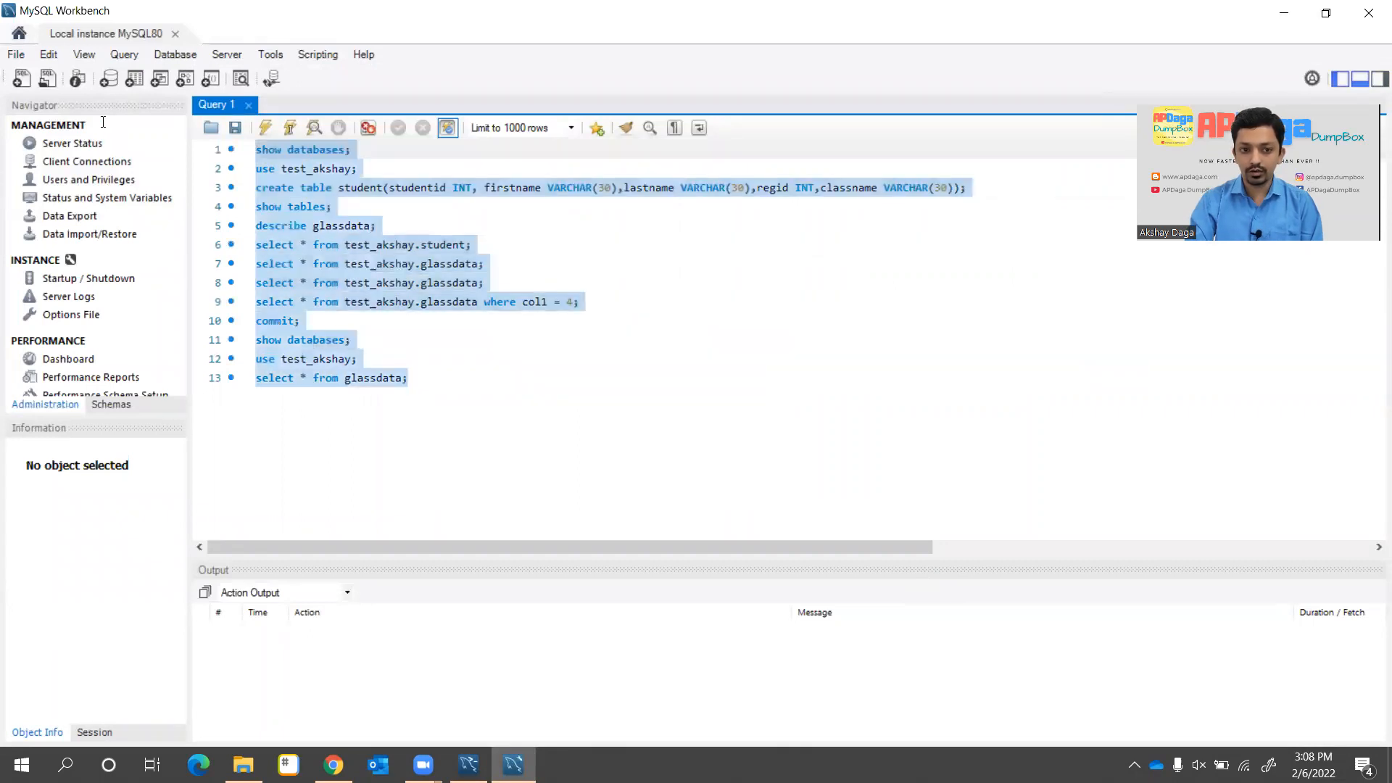
pyautogui.click(555, 358)
pyautogui.click(385, 147)
pyautogui.press('Home')
pyautogui.press('Return')
pyautogui.press('Return')
pyautogui.press('Return')
pyautogui.press('Return')
pyautogui.press('Return')
pyautogui.press('Return')
pyautogui.press('Return')
pyautogui.press('Return')
pyautogui.press('Return')
pyautogui.press('Return')
pyautogui.press('Return')
pyautogui.press('Return')
pyautogui.press('Up')
pyautogui.press('Up')
pyautogui.press('Up')
pyautogui.press('Up')
pyautogui.press('Up')
pyautogui.press('Up')
pyautogui.press('Up')
pyautogui.press('Up')
pyautogui.press('Up')
pyautogui.press('Up')
pyautogui.press('Up')
pyautogui.press('Up')
pyautogui.press('Down')
pyautogui.press('Down')
pyautogui.press('Down')
pyautogui.press('Down')
pyautogui.press('Down')
pyautogui.press('Down')
pyautogui.press('Down')
pyautogui.press('Down')
pyautogui.press('Down')
pyautogui.press('Down')
pyautogui.press('Down')
pyautogui.press('Down')
pyautogui.press('Down')
pyautogui.press('Down')
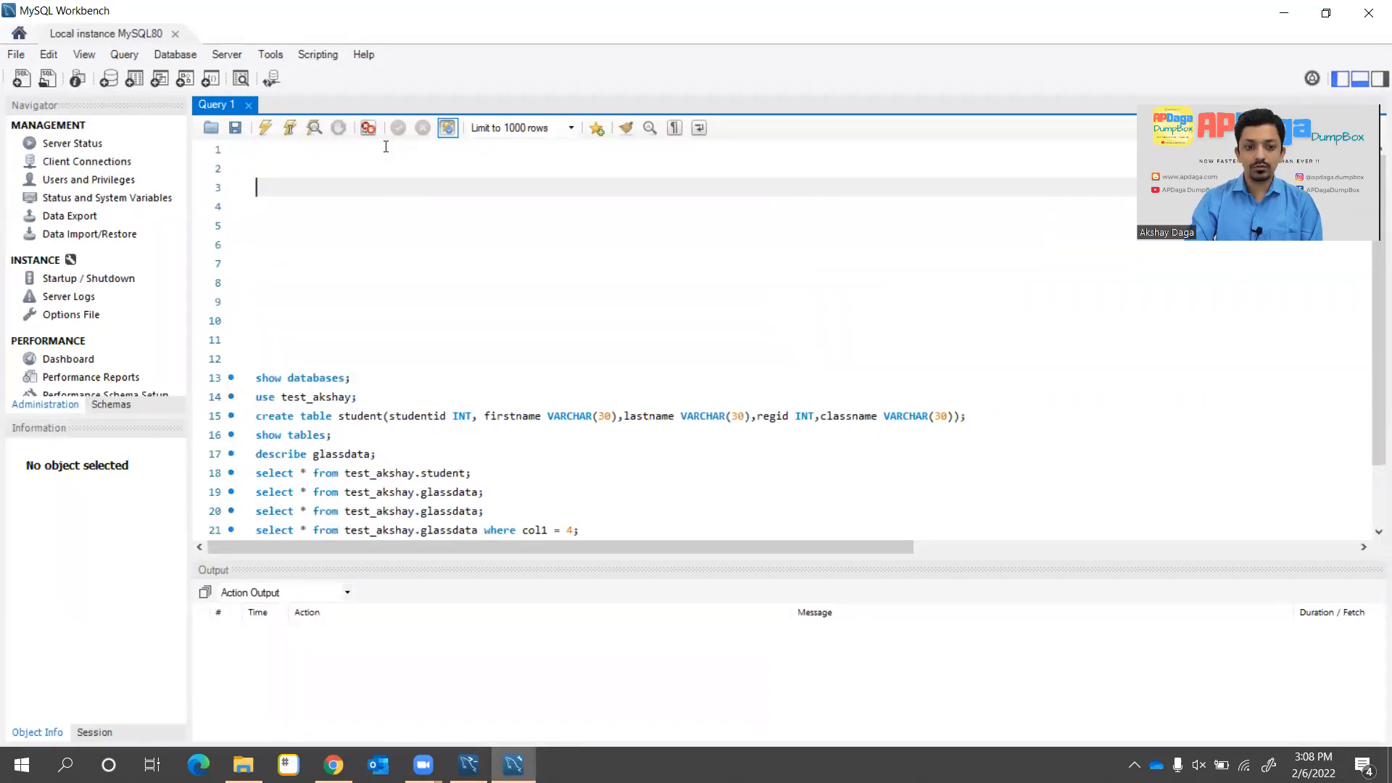
pyautogui.press('Up')
pyautogui.press('Up')
pyautogui.press('Return')
pyautogui.press('Return')
pyautogui.press('Return')
pyautogui.press('Return')
pyautogui.press('Return')
pyautogui.press('Return')
pyautogui.press('Return')
pyautogui.press('Return')
pyautogui.press('Return')
pyautogui.press('Return')
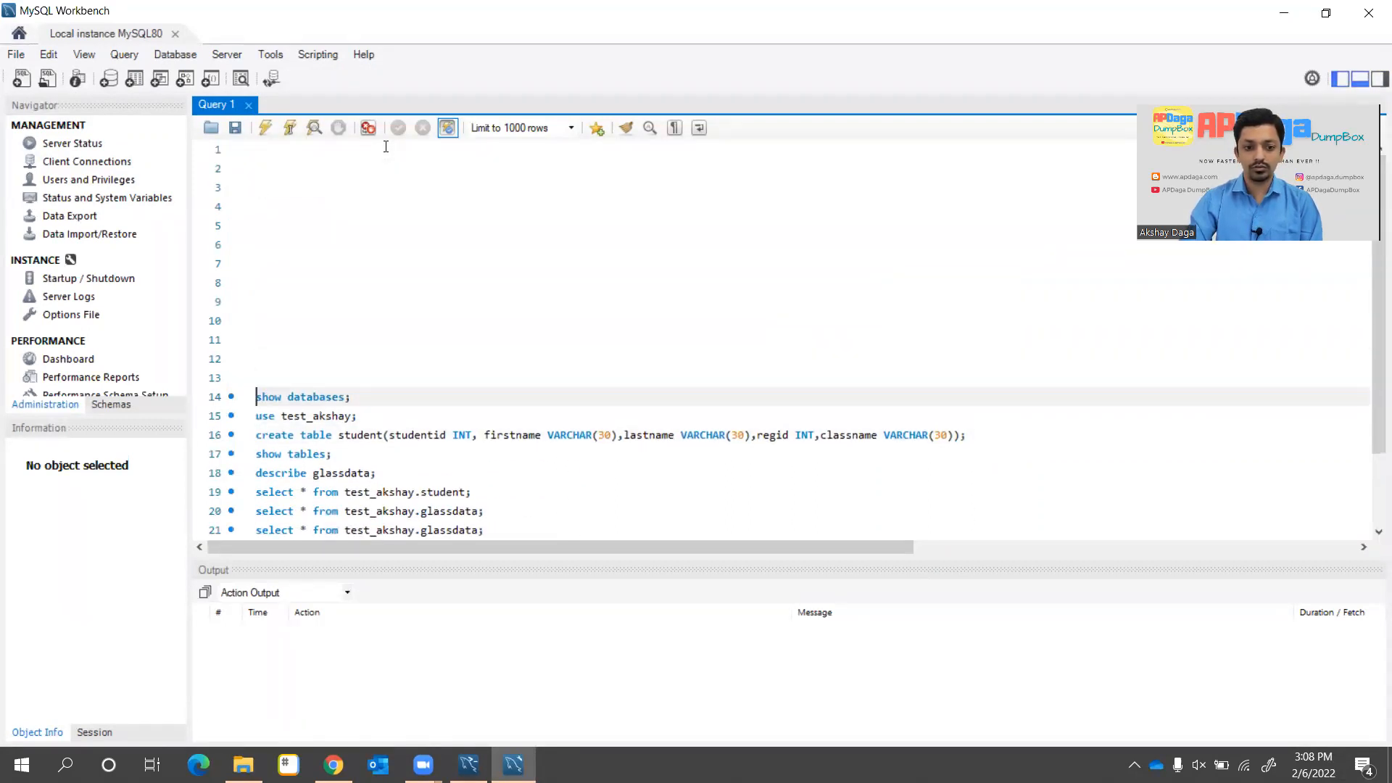
pyautogui.press('Up')
pyautogui.press('Up')
pyautogui.press('Up')
pyautogui.press('Up')
pyautogui.press('Up')
pyautogui.press('Up')
pyautogui.press('Up')
pyautogui.press('Up')
pyautogui.press('Up')
pyautogui.press('Up')
pyautogui.press('Up')
pyautogui.press('Up')
pyautogui.press('Up')
pyautogui.press('Up')
pyautogui.press('Up')
pyautogui.press('Up')
pyautogui.press('Up')
pyautogui.press('Up')
pyautogui.press('Up')
pyautogui.press('Up')
pyautogui.press('Up')
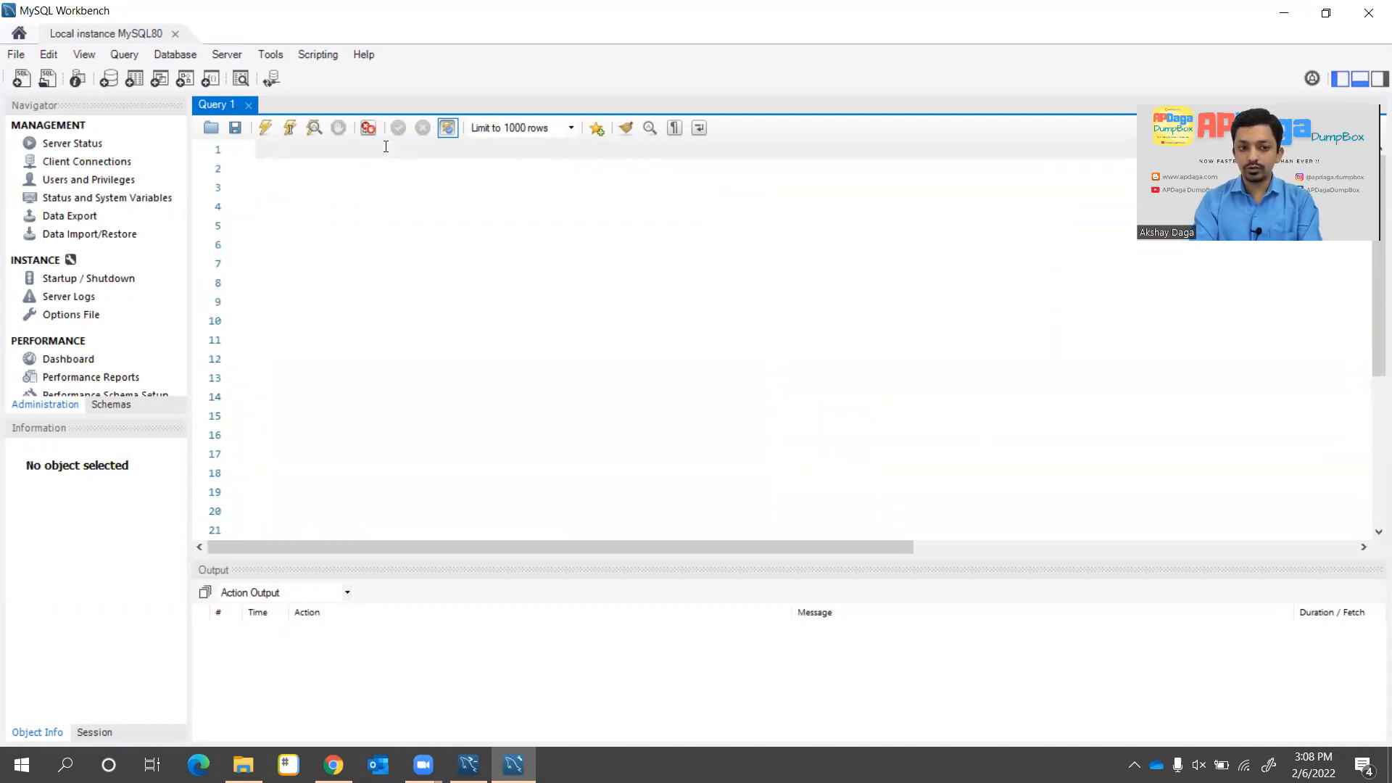
# Write 'show databases;' on line 1 and run it with Ctrl+Enter
pyautogui.write('show datab')
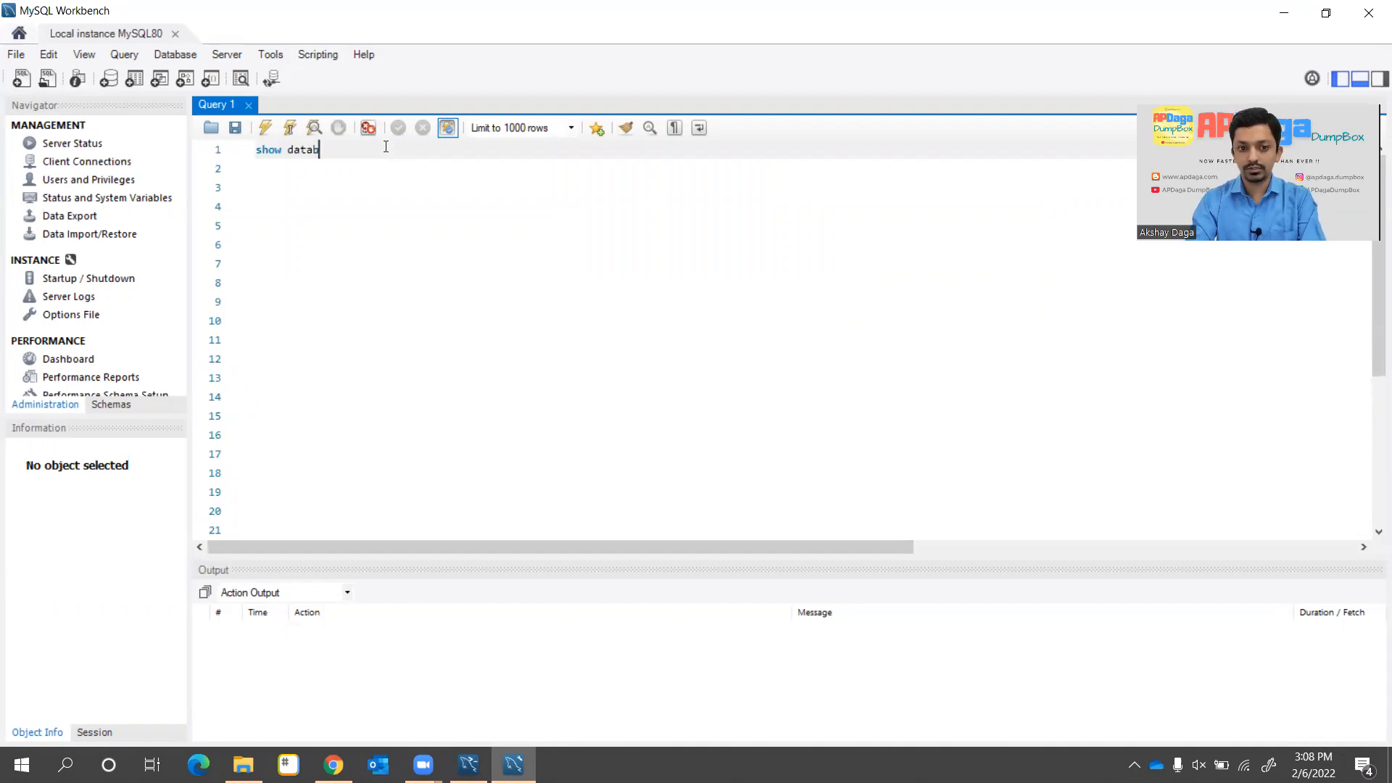
pyautogui.write('ases')
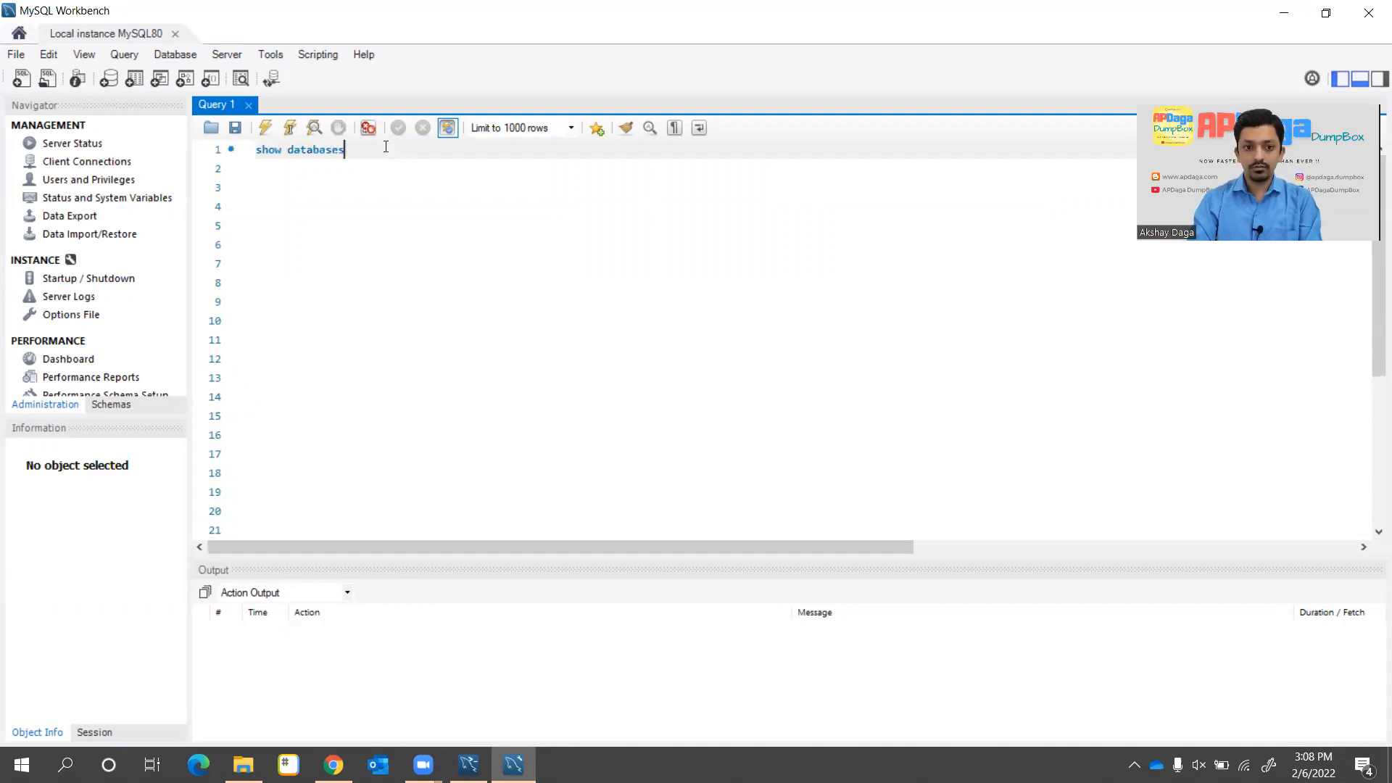
pyautogui.write(';')
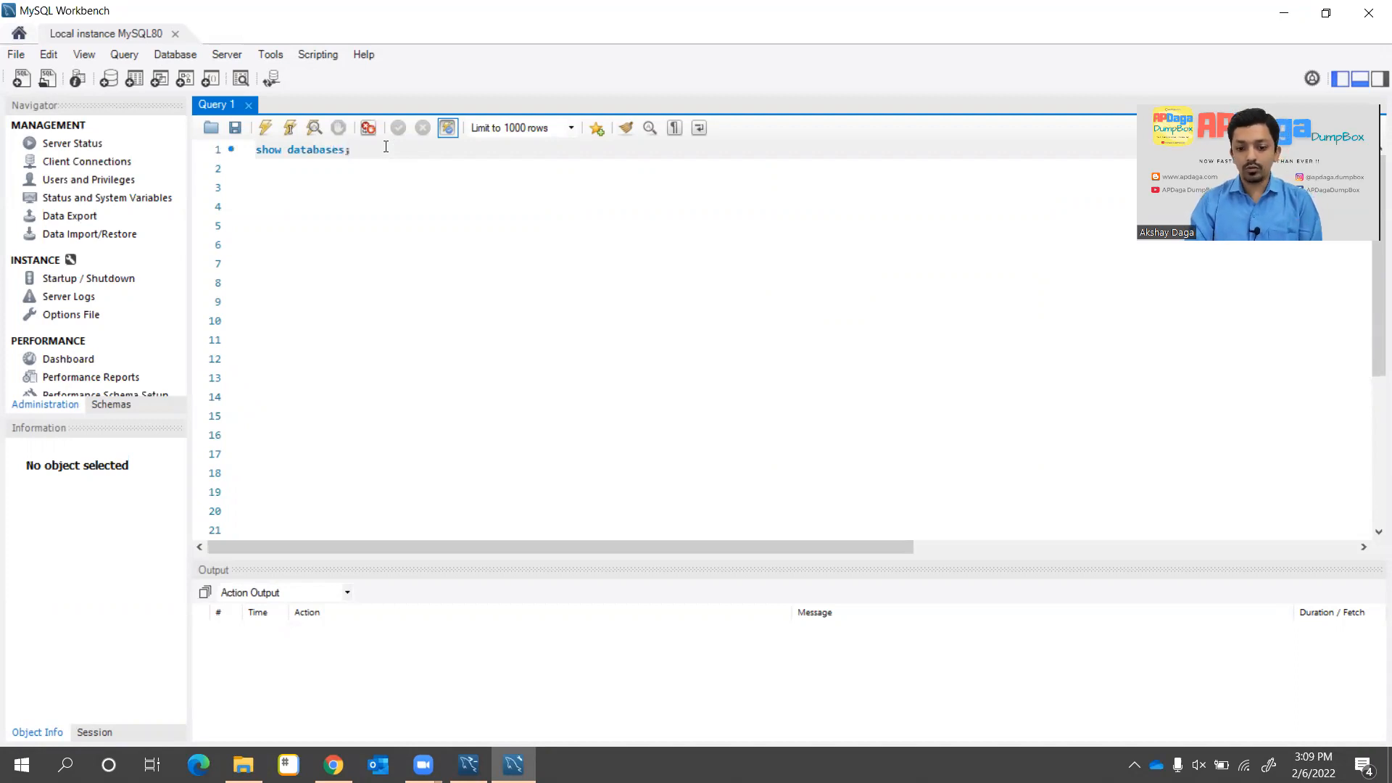
pyautogui.hotkey('ctrl', 'Return')
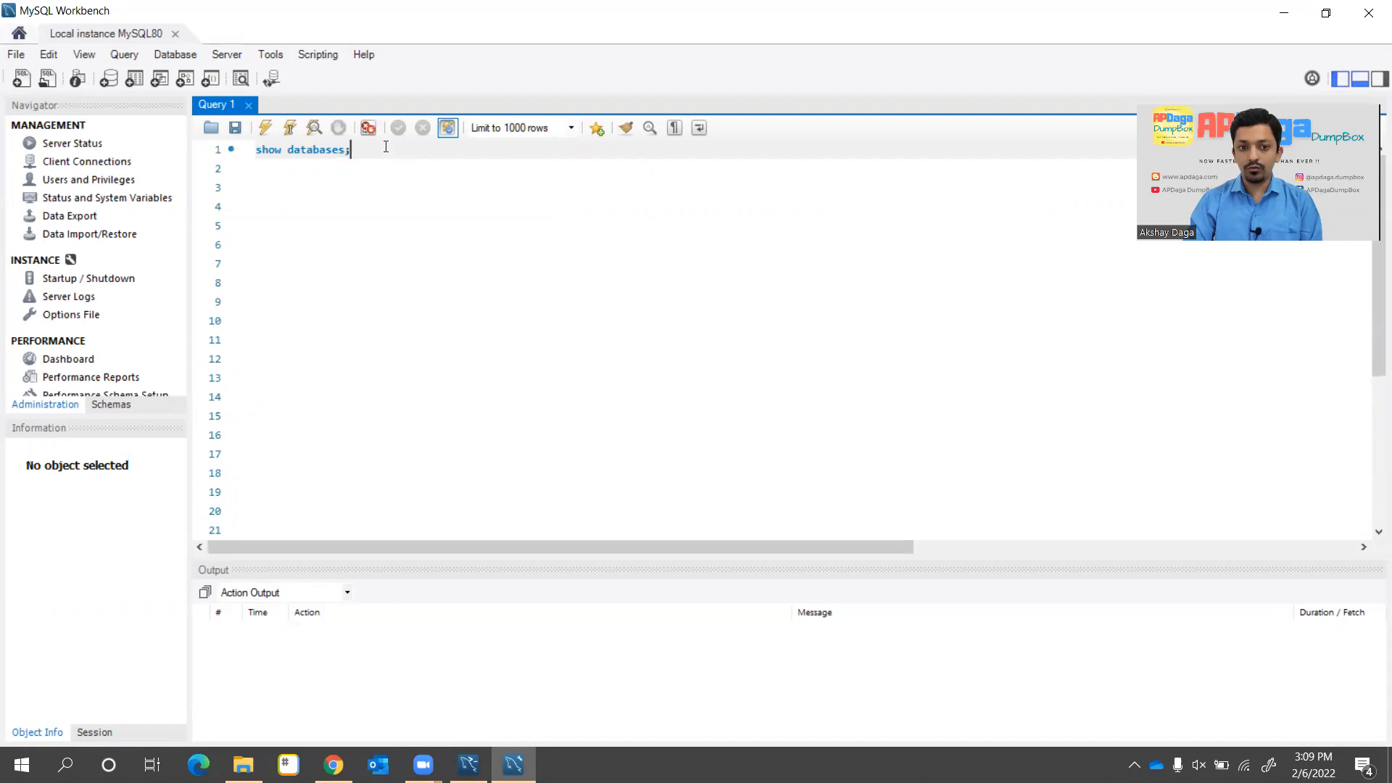
pyautogui.hotkey('ctrl', 'Return')
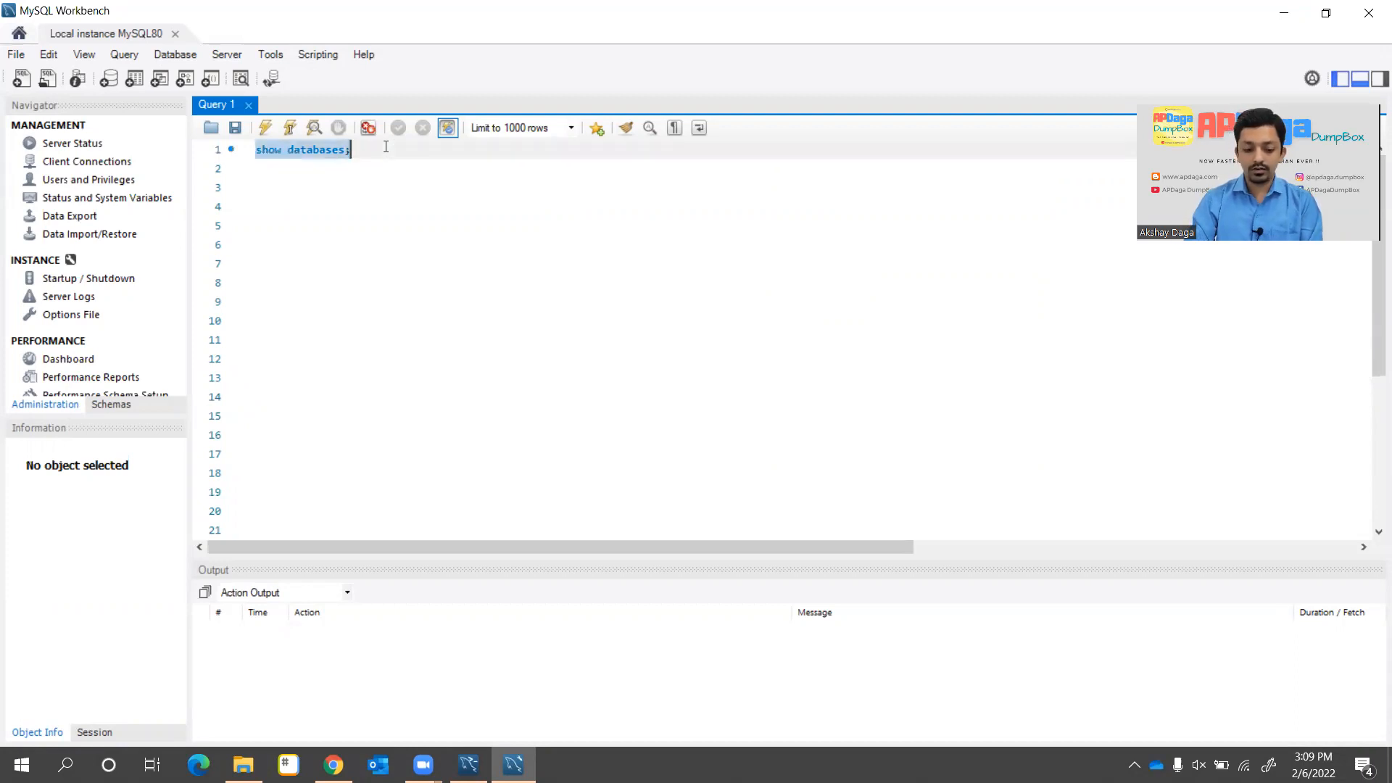
pyautogui.hotkey('ctrl', 'Return')
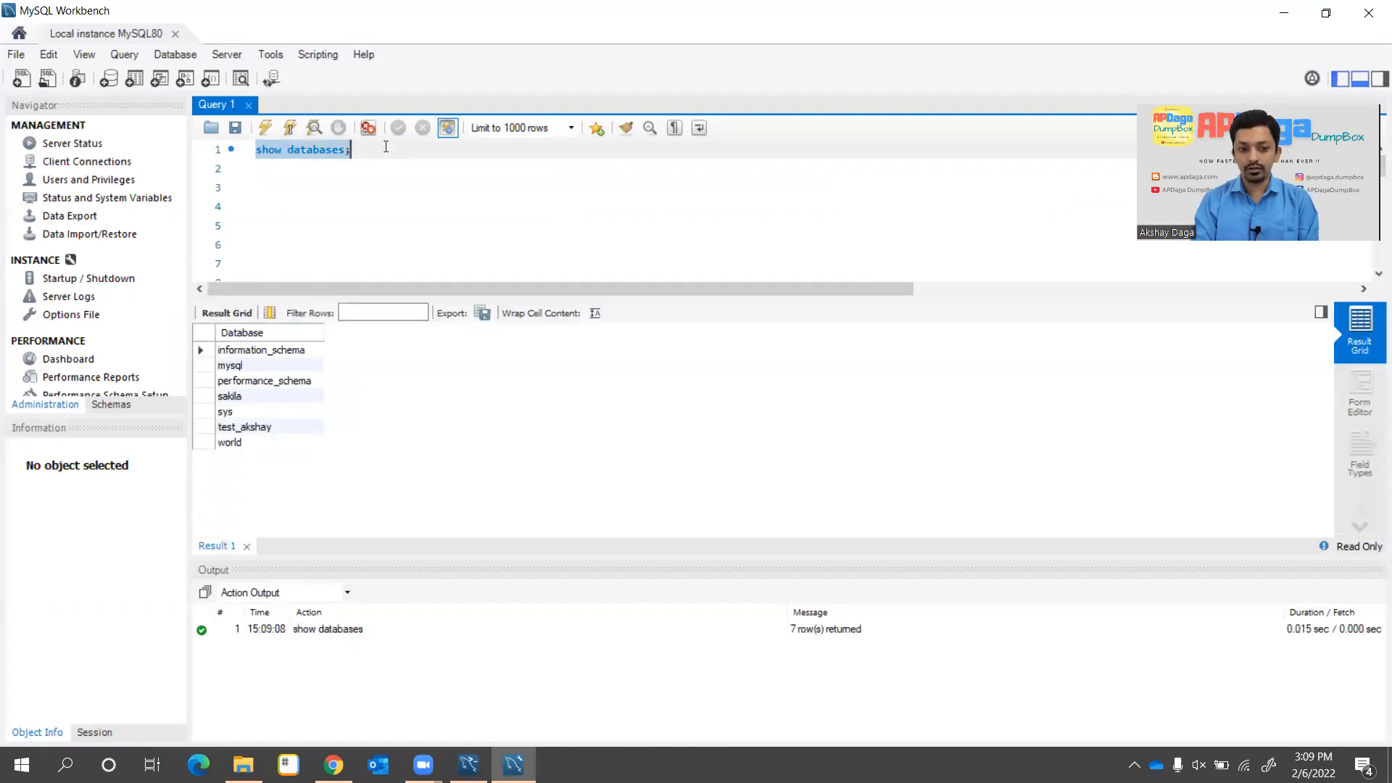
# Switch to the mysql database by running use mysql; on line 2
pyautogui.click(385, 168)
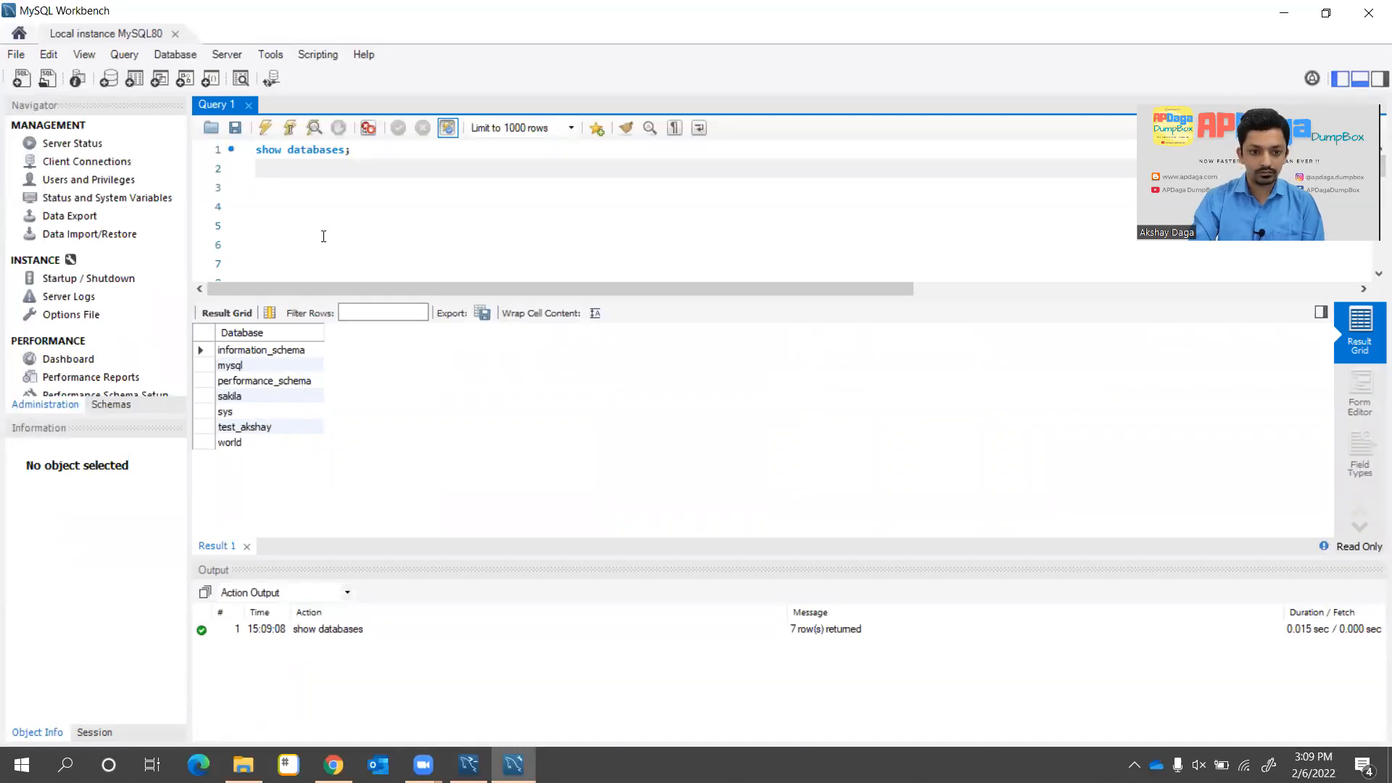
pyautogui.press('Return')
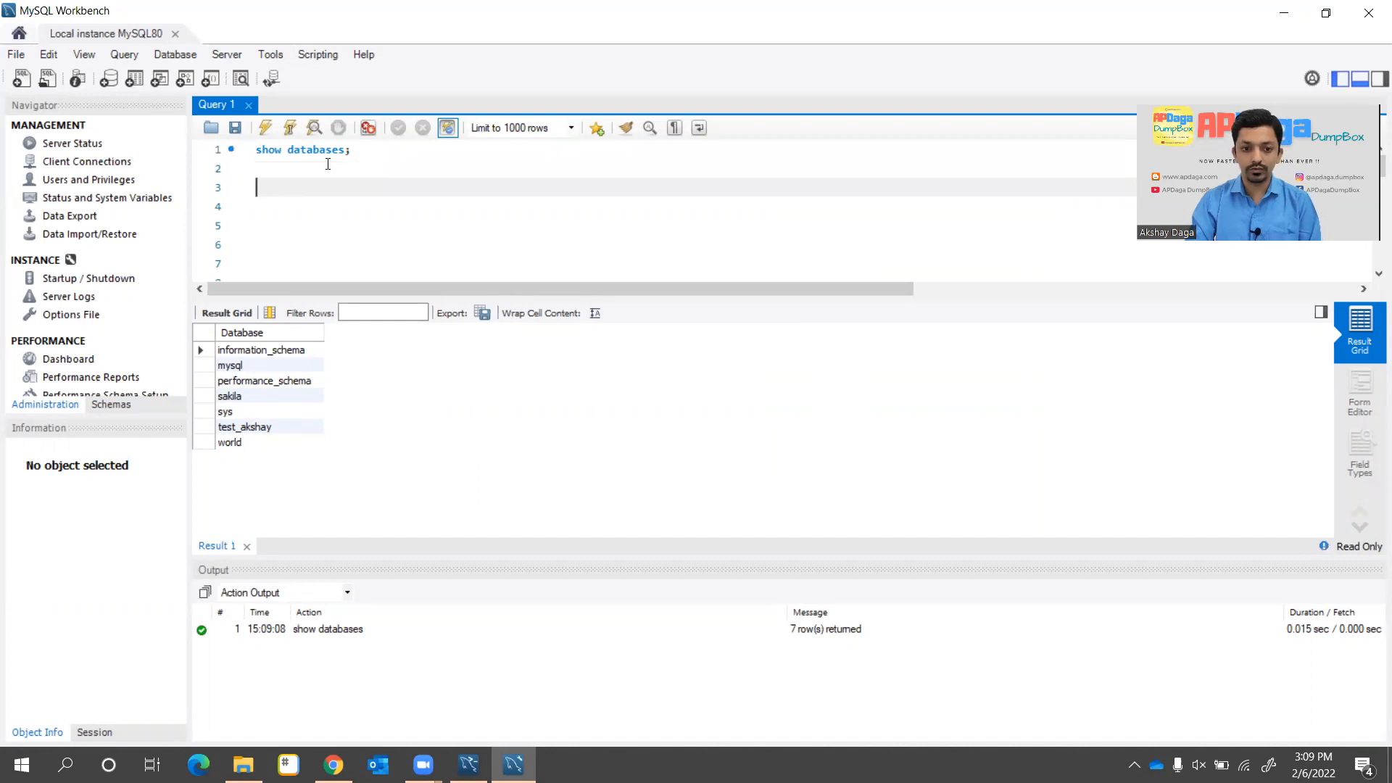
pyautogui.press('Up')
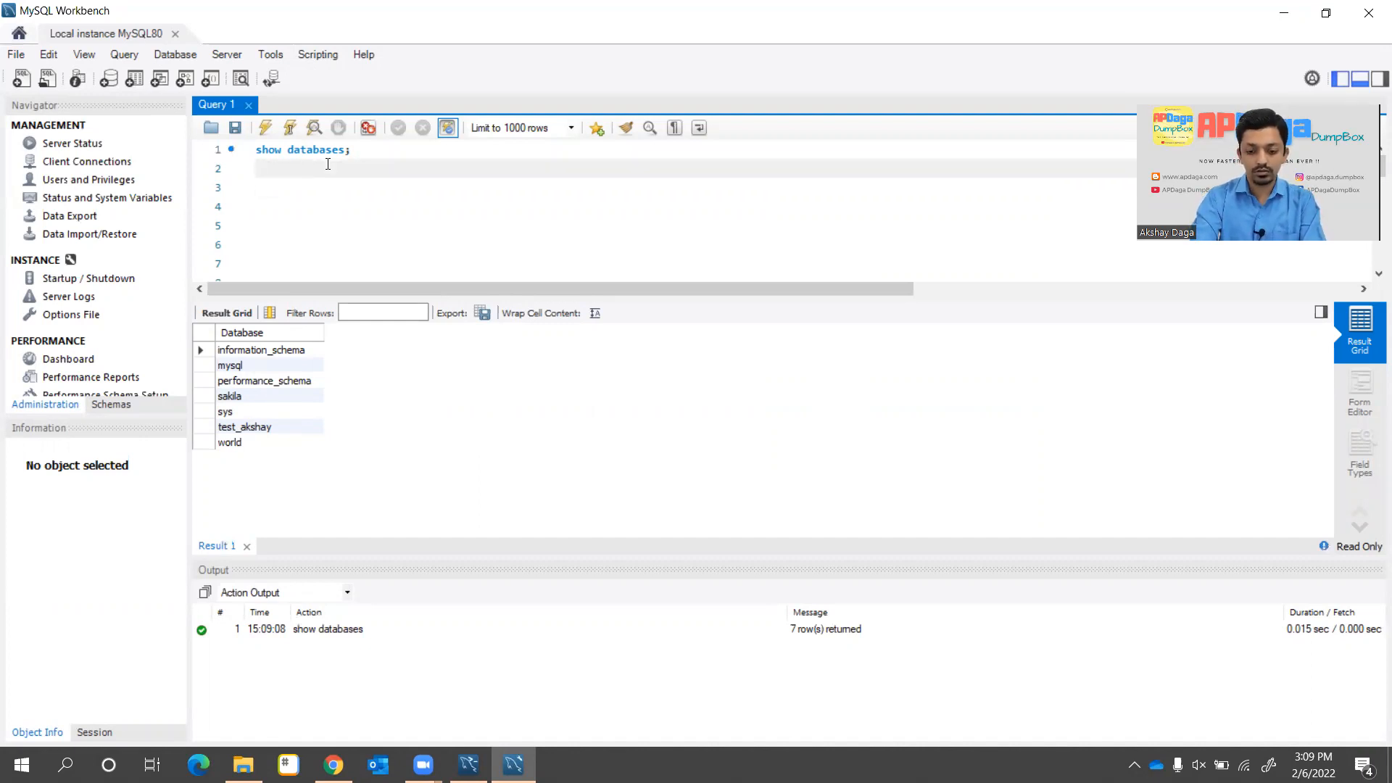
pyautogui.click(227, 372)
pyautogui.click(268, 165)
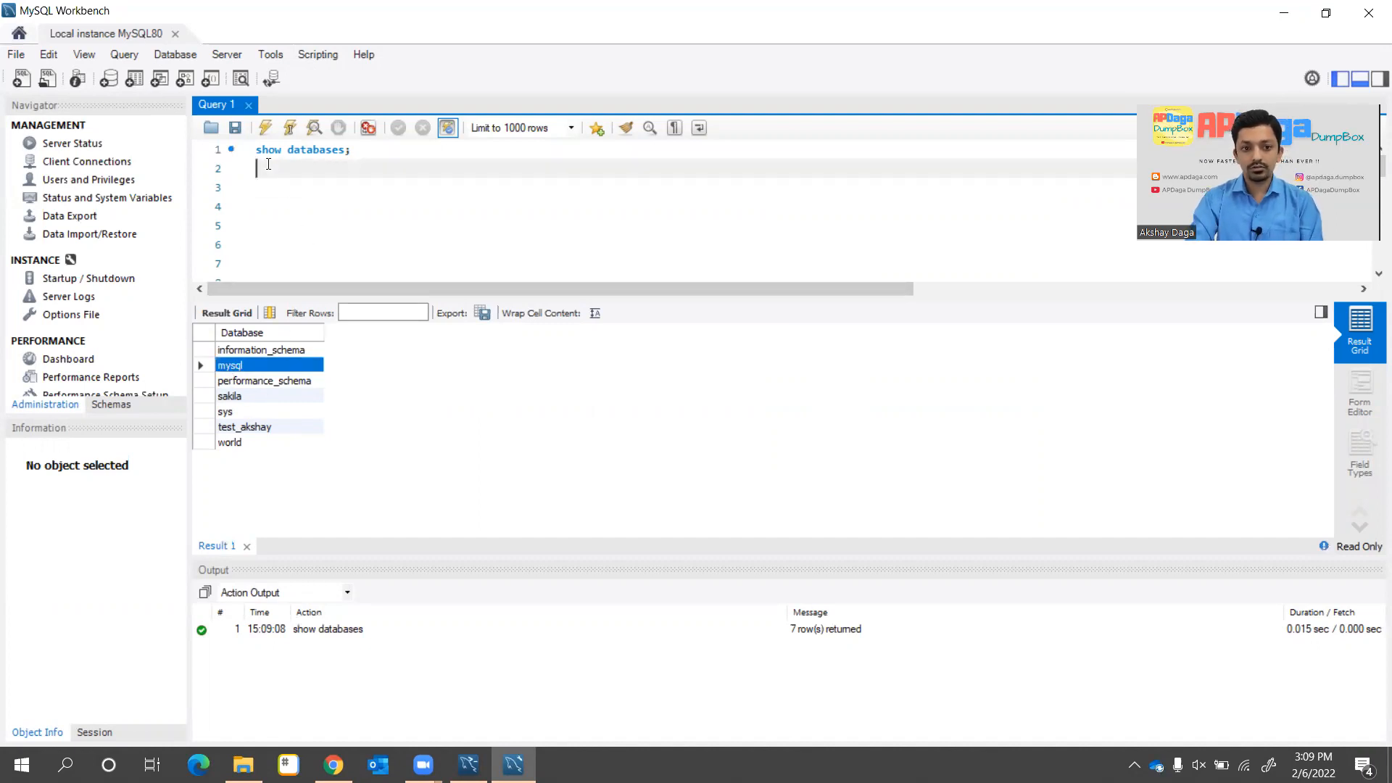
pyautogui.write('use m')
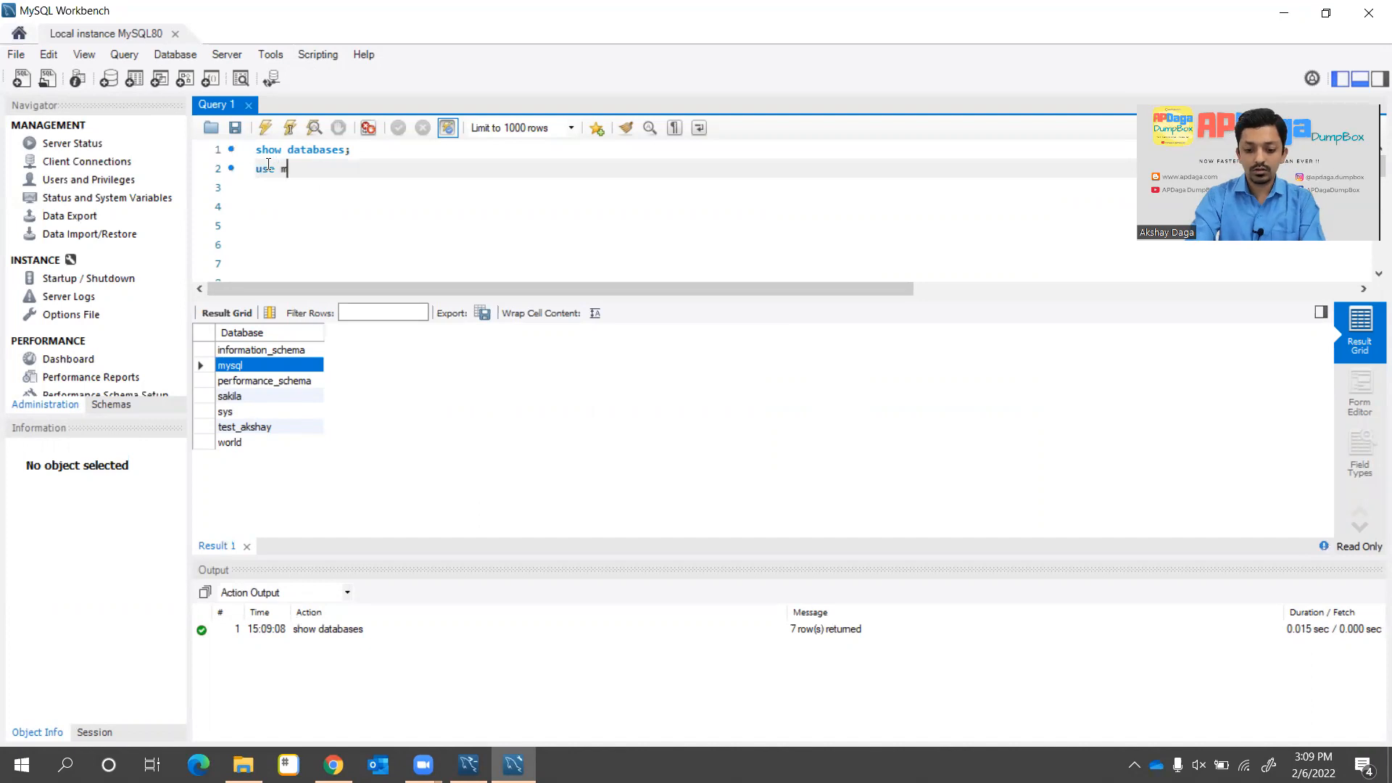
pyautogui.write('ysql;')
pyautogui.hotkey('shift', 'Left')
pyautogui.hotkey('shift', 'Left')
pyautogui.hotkey('shift', 'Left')
pyautogui.hotkey('shift', 'Left')
pyautogui.hotkey('shift', 'Left')
pyautogui.hotkey('shift', 'Left')
pyautogui.hotkey('shift', 'Left')
pyautogui.hotkey('shift', 'Left')
pyautogui.hotkey('shift', 'Left')
pyautogui.hotkey('shift', 'Left')
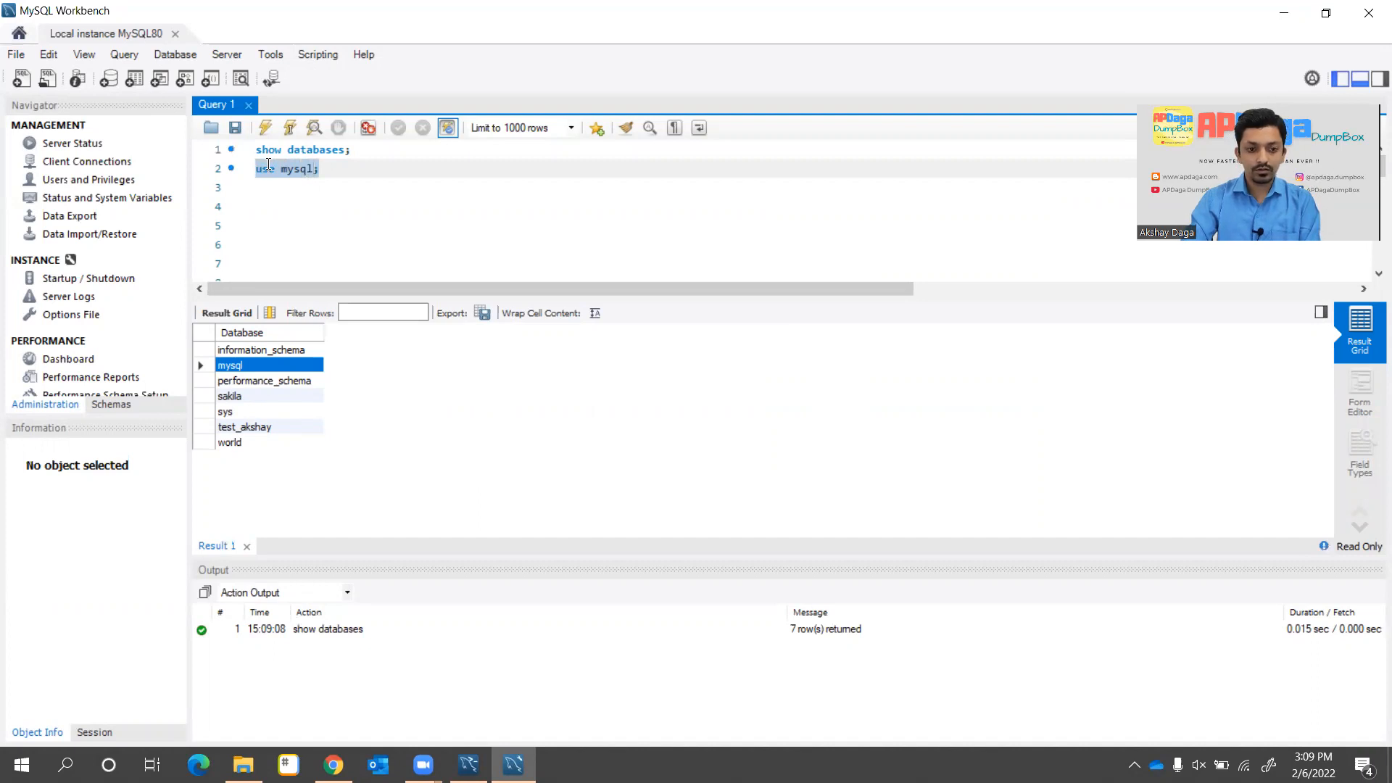
pyautogui.hotkey('ctrl', 'shift', 'Return')
pyautogui.press('End')
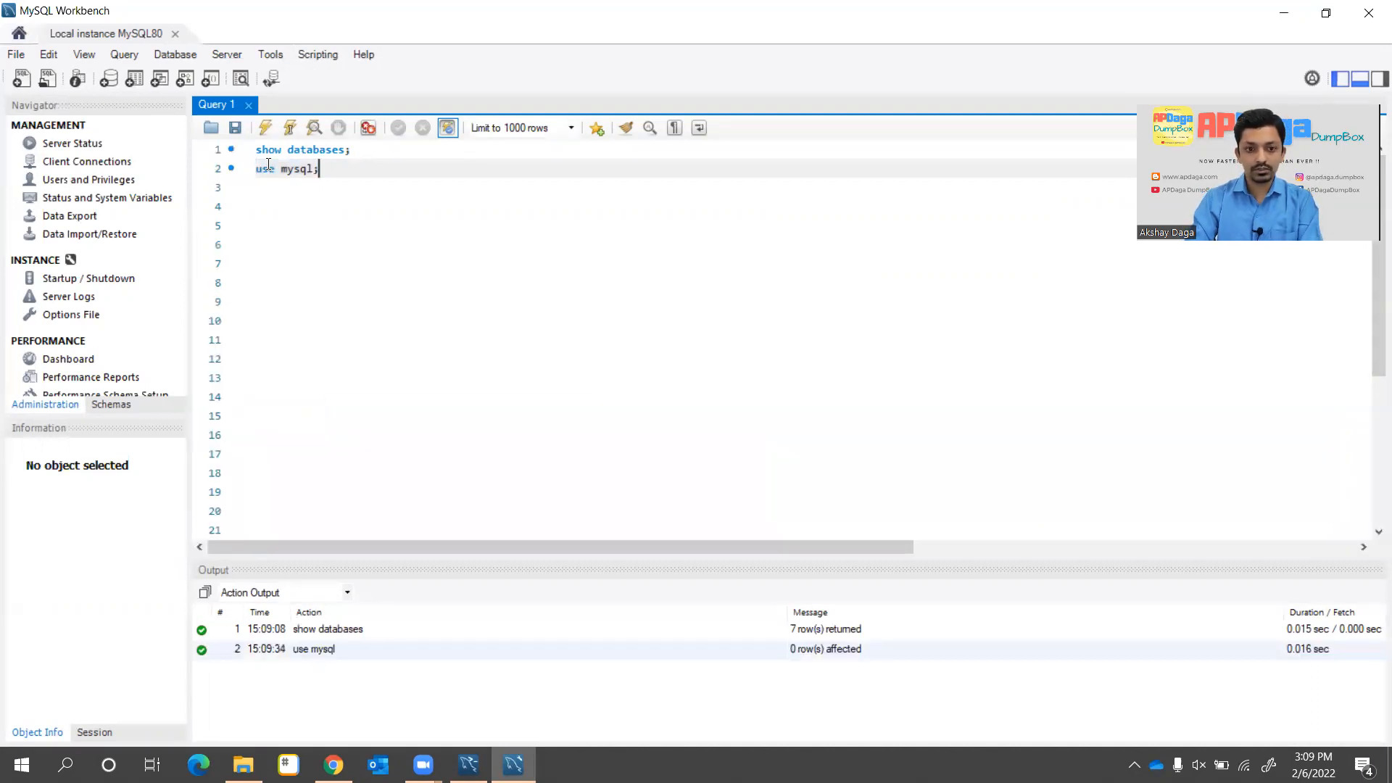
# Run show tables; on line 3 and scroll through the 37 mysql tables, ending with user
pyautogui.press('Return')
pyautogui.write('sh')
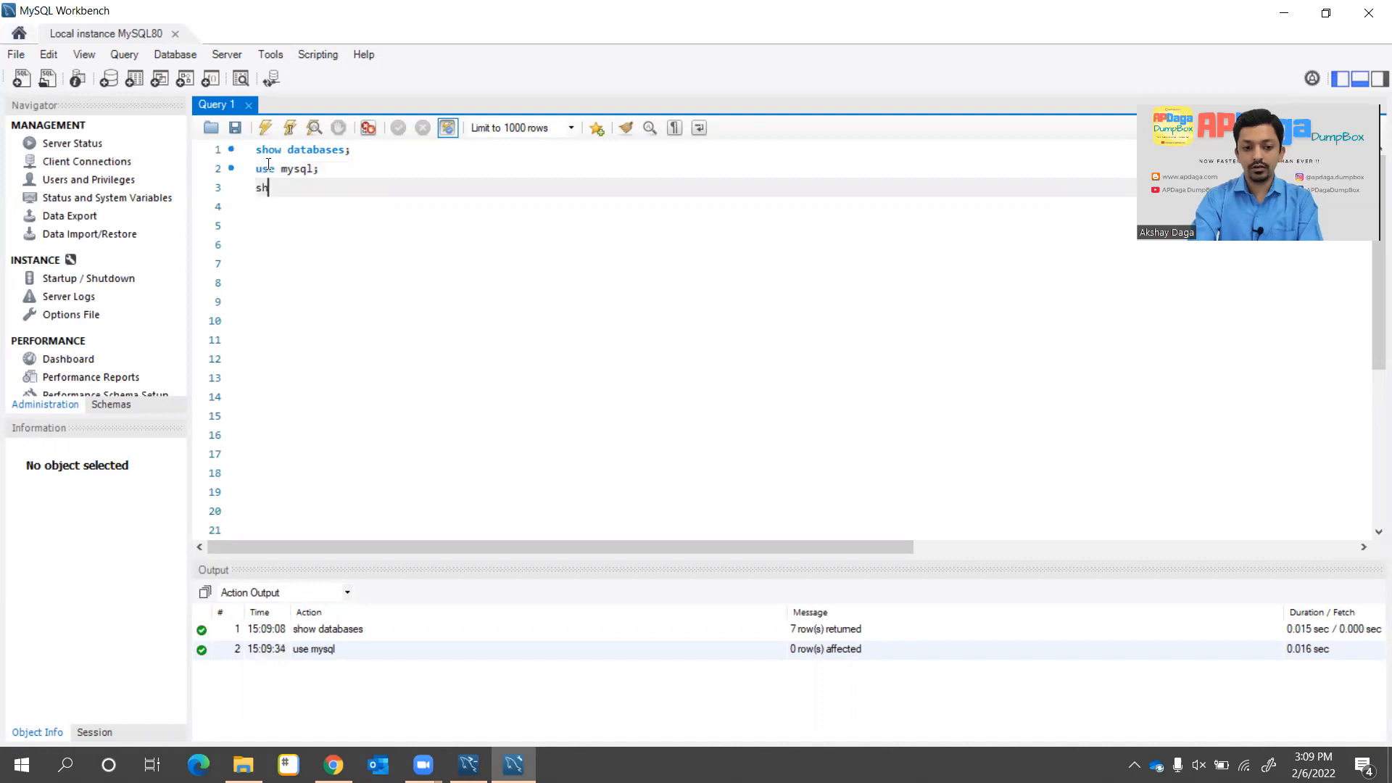
pyautogui.write('ow tables;')
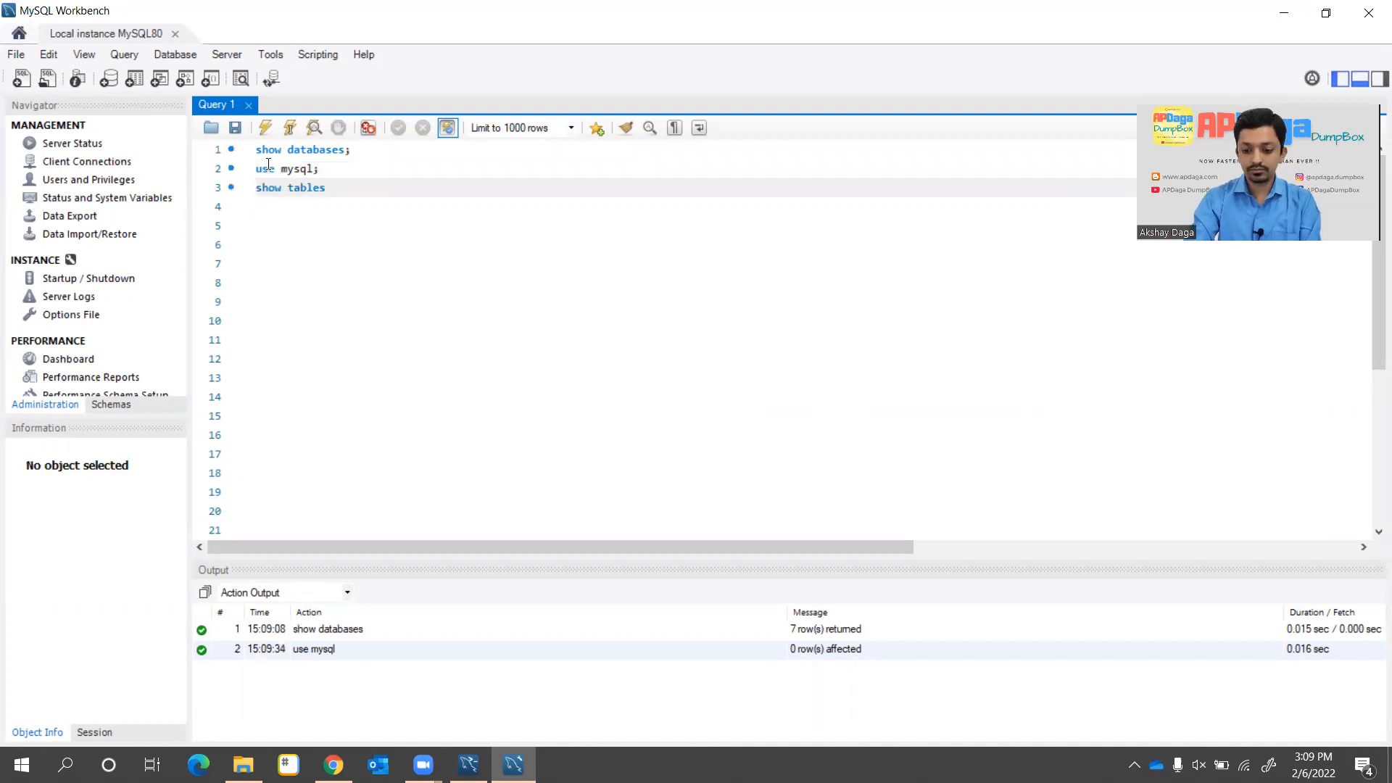
pyautogui.press('Home')
pyautogui.hotkey('shift', 'Down')
pyautogui.hotkey('shift', 'Left')
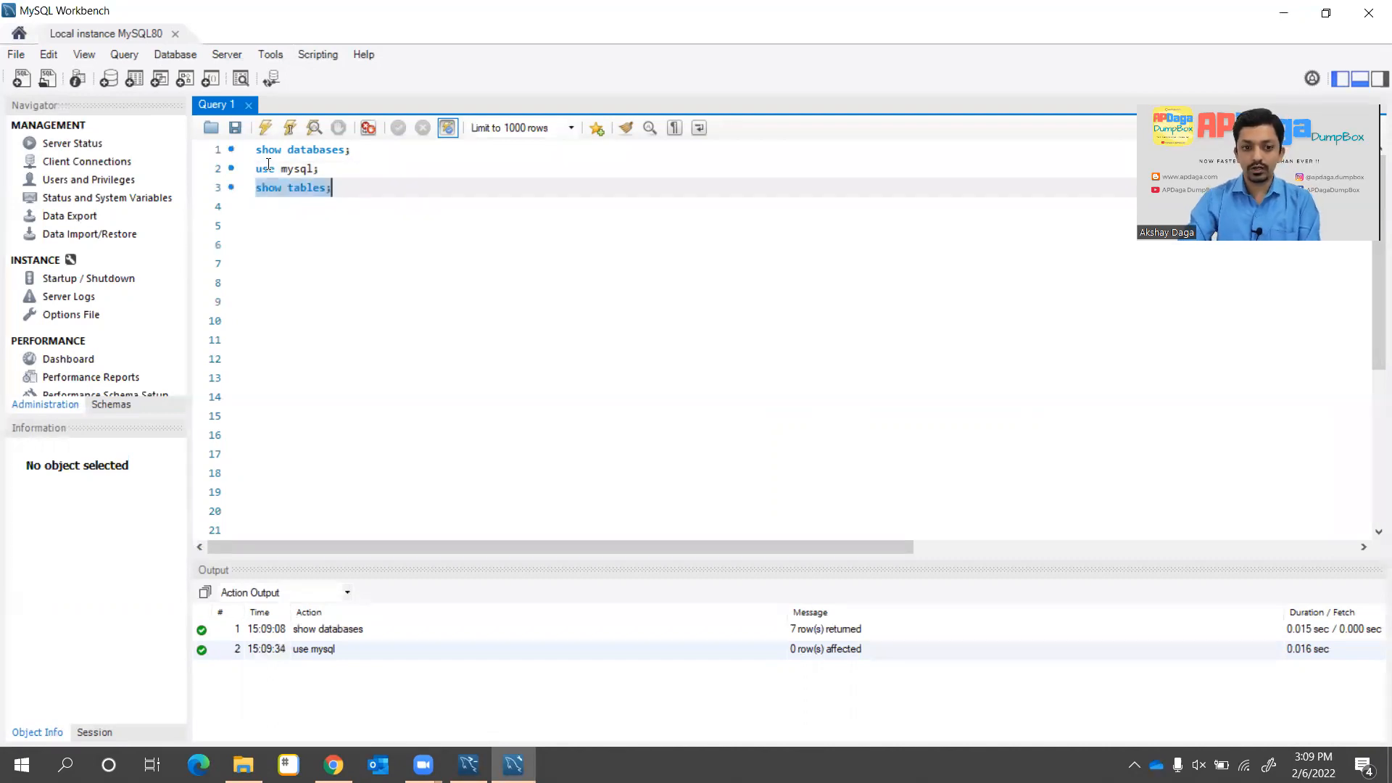
pyautogui.hotkey('ctrl', 'Return')
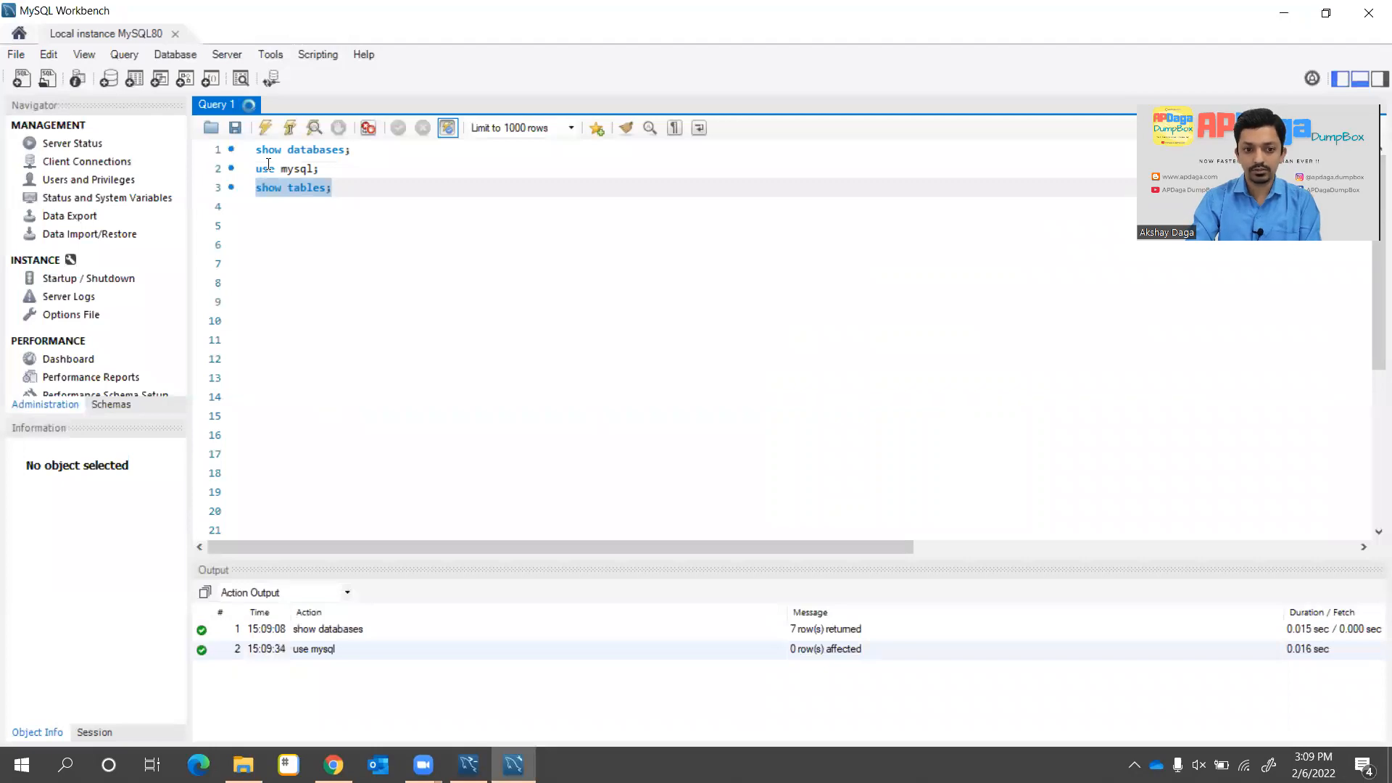
pyautogui.scroll(-8, 261, 411)
pyautogui.scroll(7, 261, 411)
pyautogui.scroll(-3, 261, 411)
pyautogui.scroll(3, 261, 411)
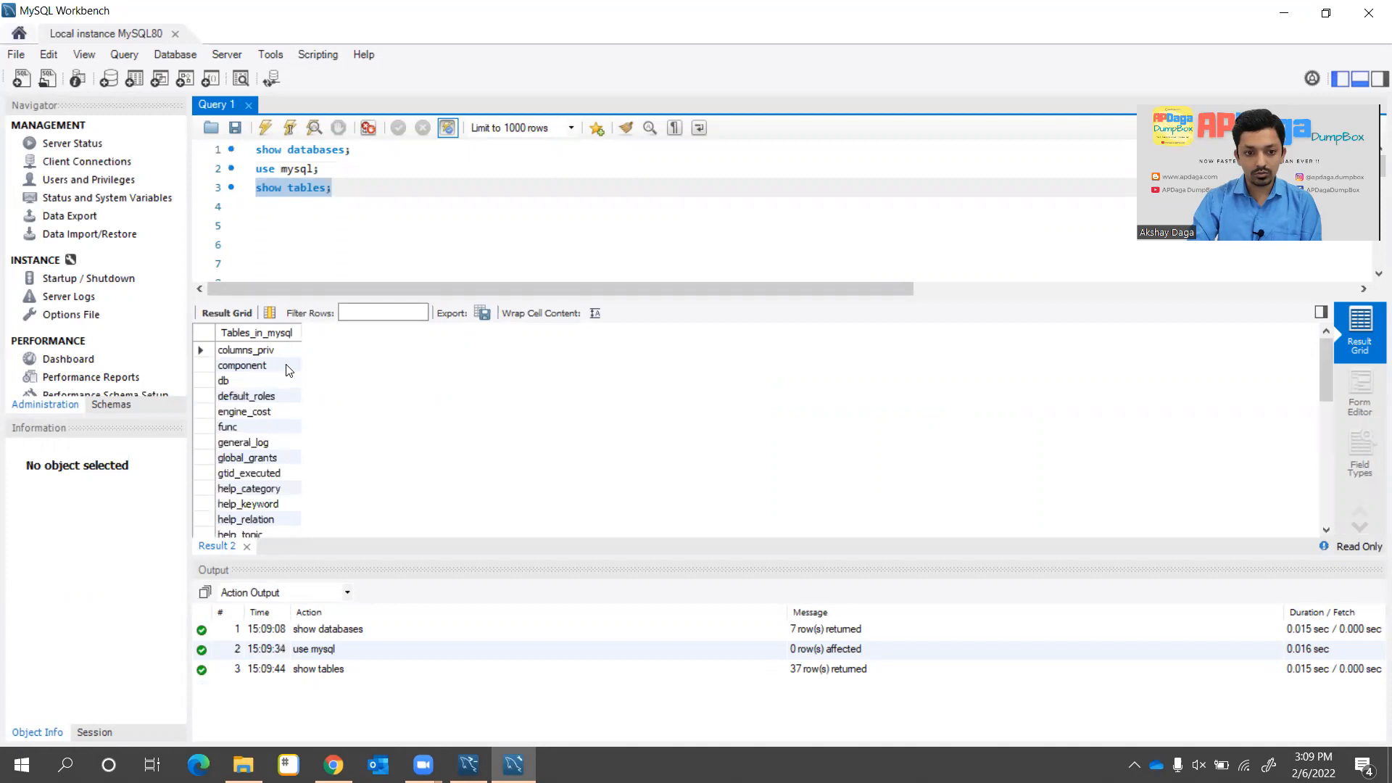
pyautogui.scroll(-6, 246, 471)
pyautogui.scroll(-1, 244, 476)
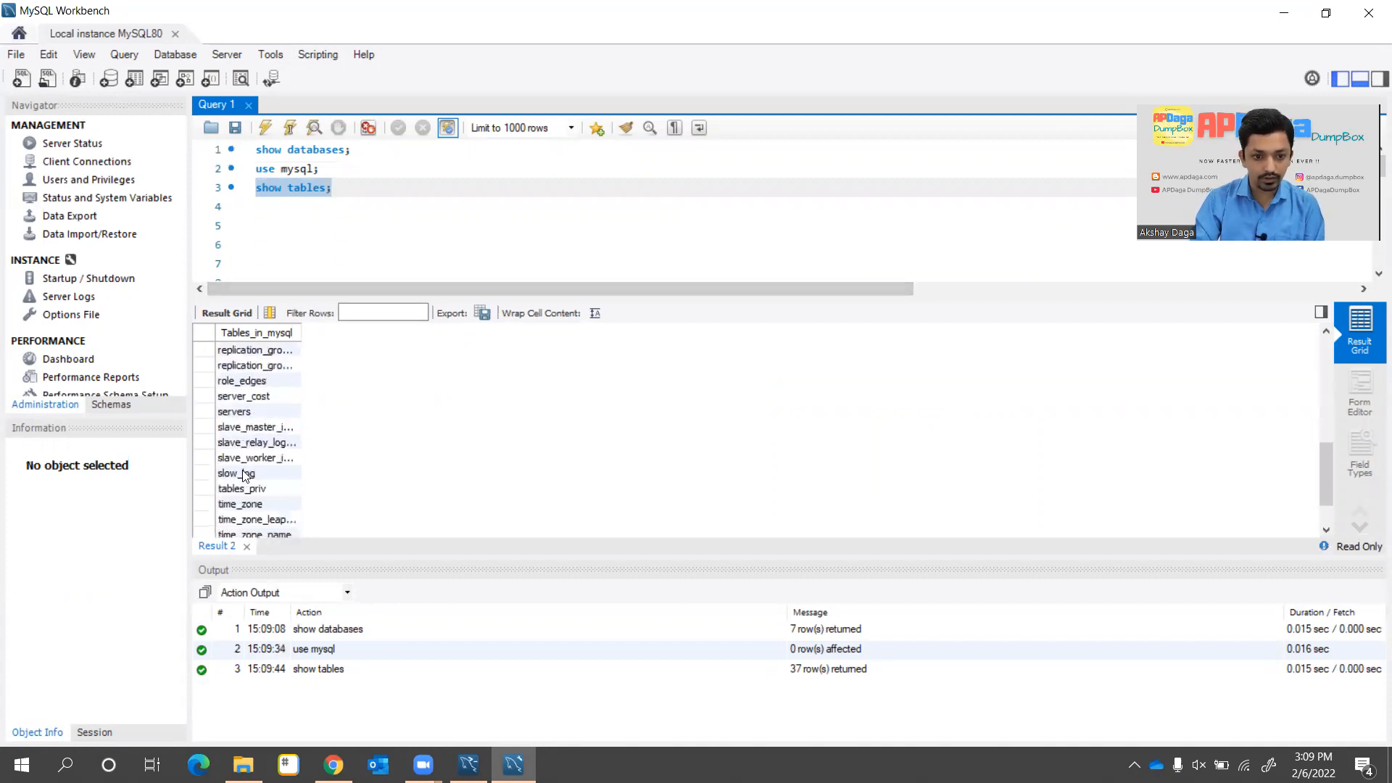
pyautogui.scroll(3, 244, 476)
pyautogui.scroll(-5, 245, 476)
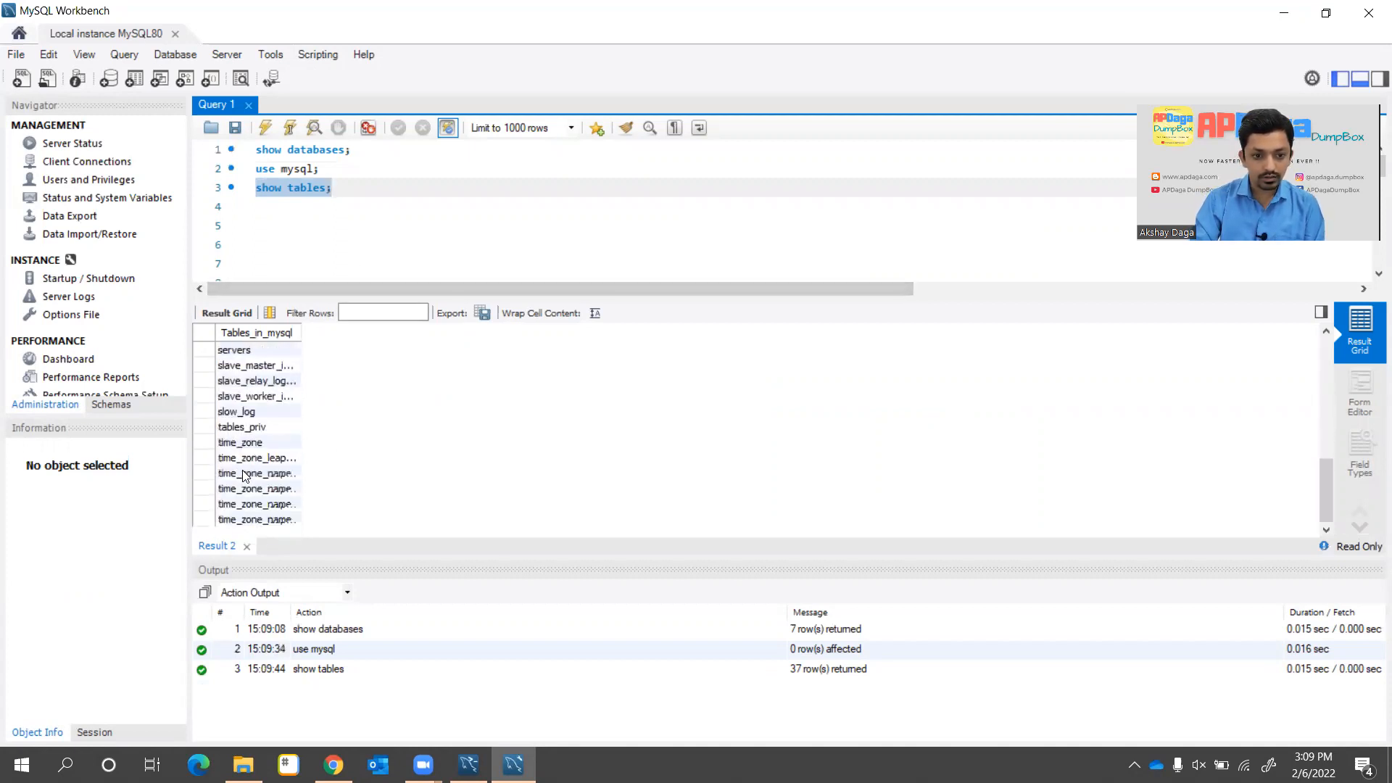
pyautogui.click(356, 200)
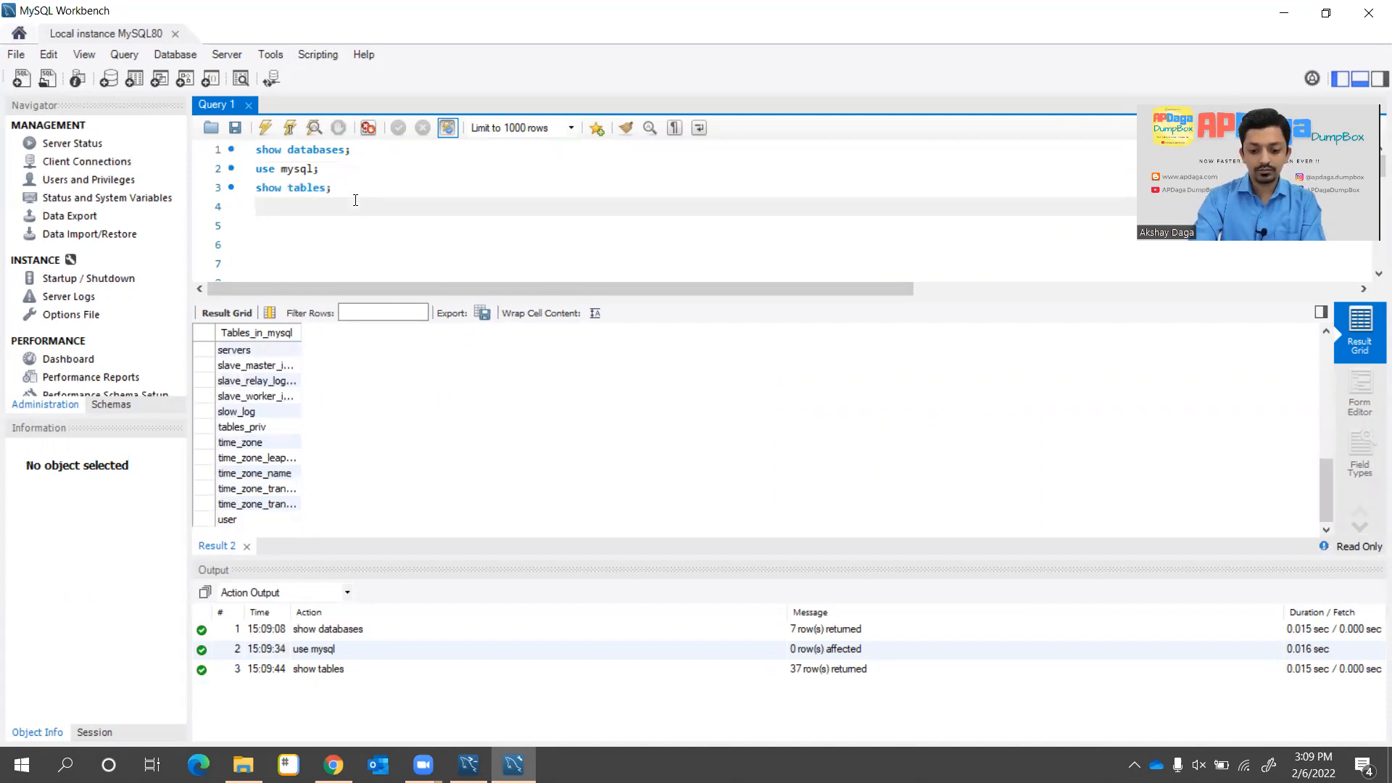
# Run describe user; to list the user table's 51 columns, with Host and User as primary keys
pyautogui.write('desc')
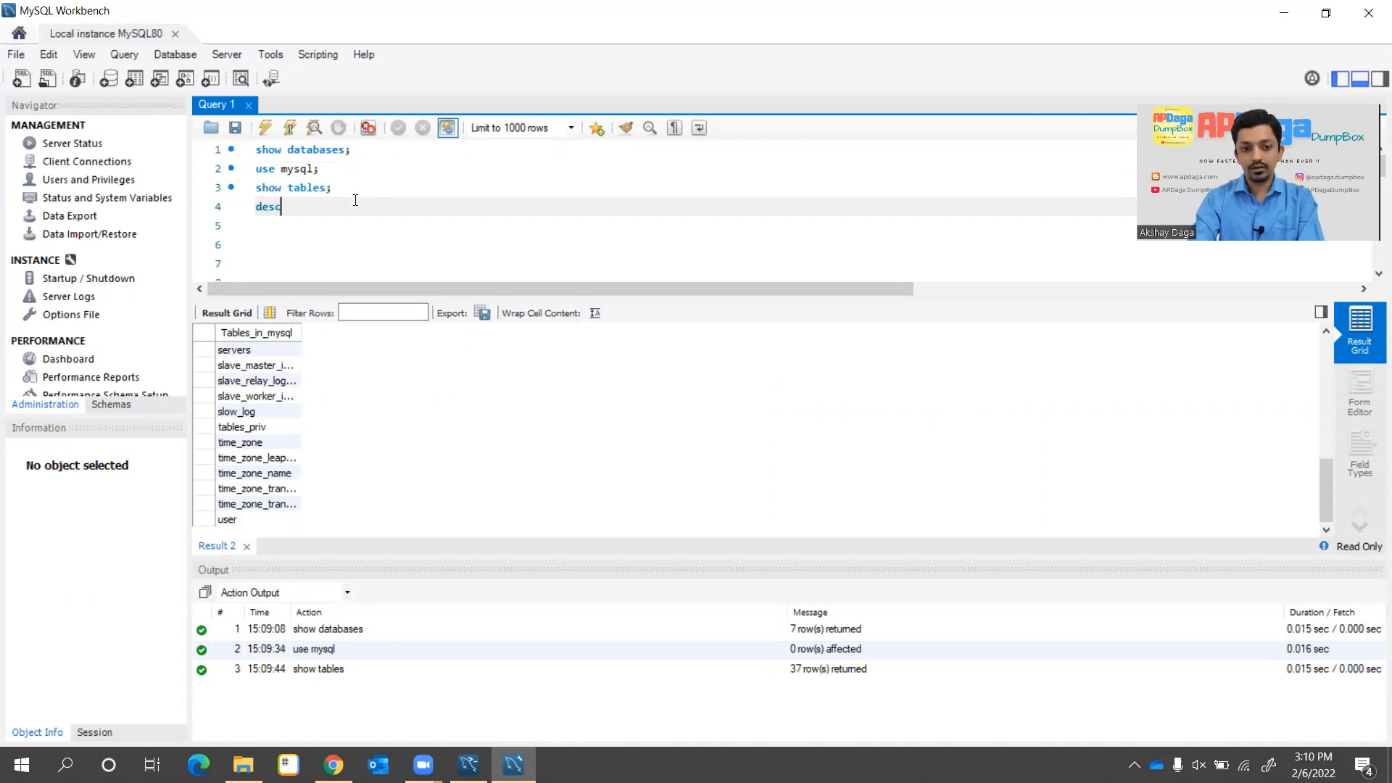
pyautogui.write('ribe user;')
pyautogui.press('Home')
pyautogui.hotkey('shift', 'End')
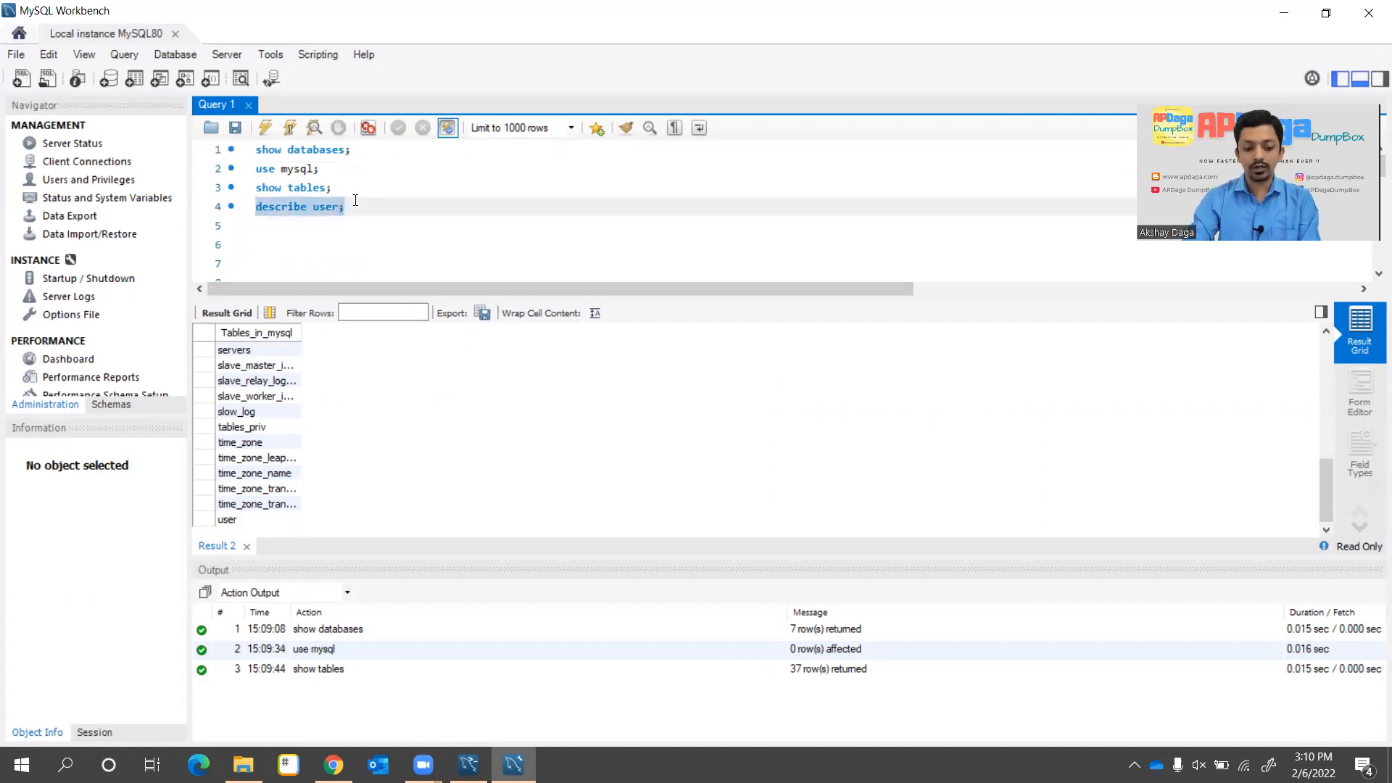
pyautogui.hotkey('ctrl', 'shift', 'Return')
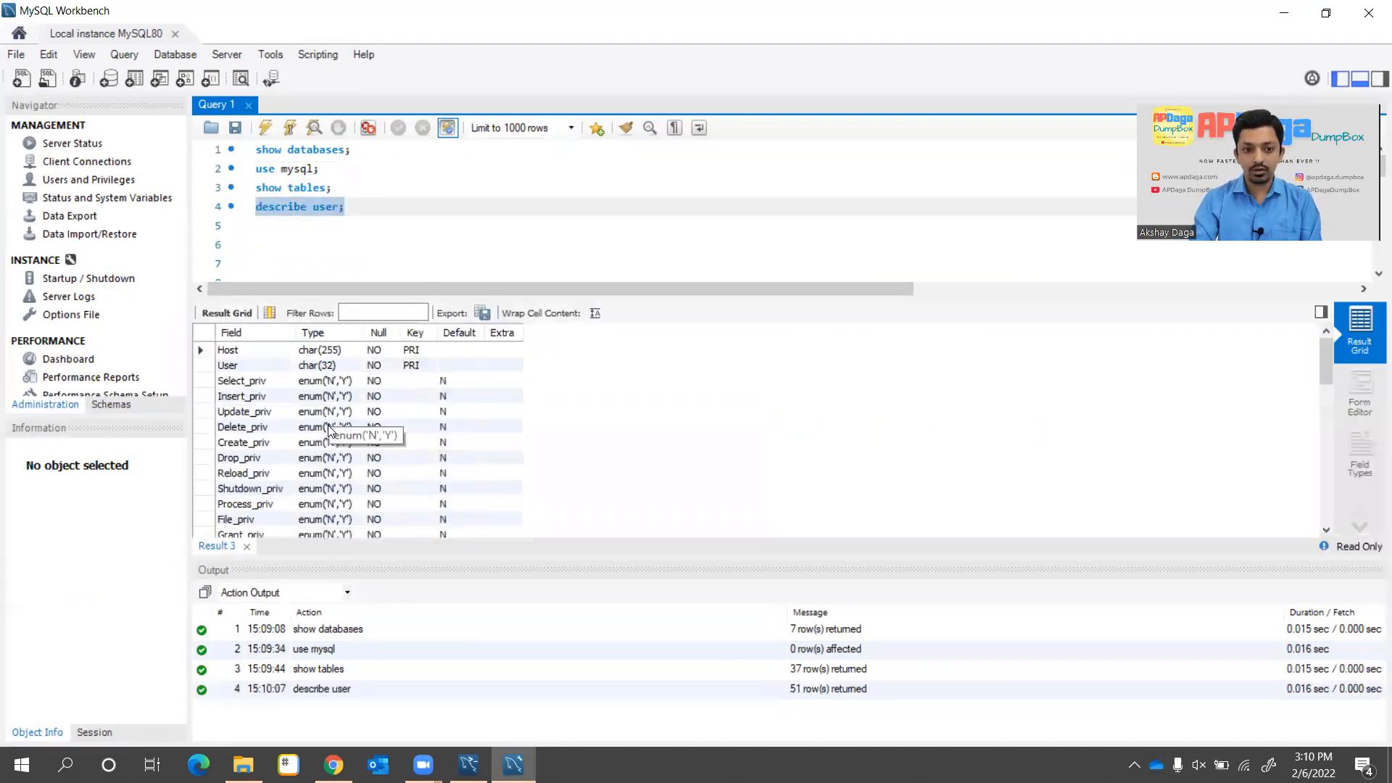
pyautogui.scroll(-12, 328, 425)
pyautogui.scroll(12, 330, 427)
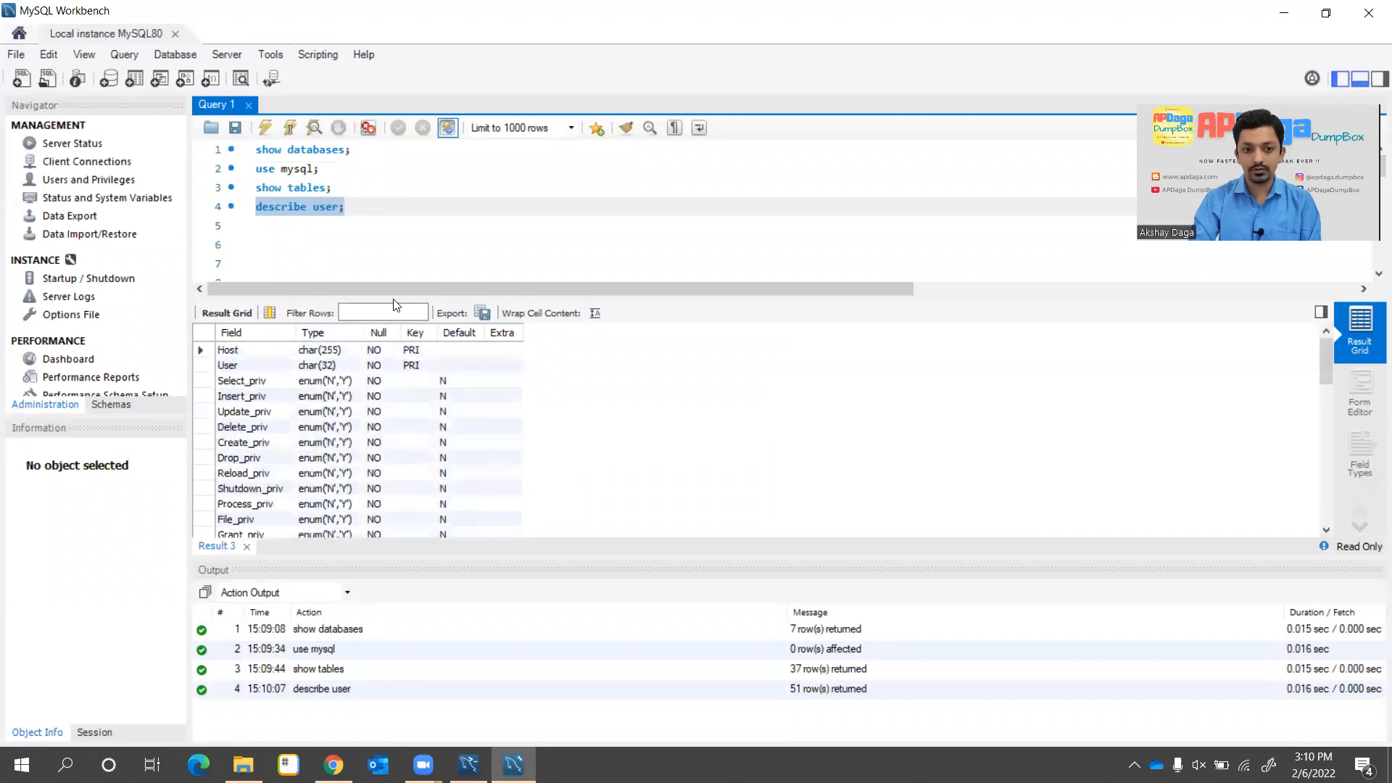
pyautogui.click(374, 203)
pyautogui.press('Return')
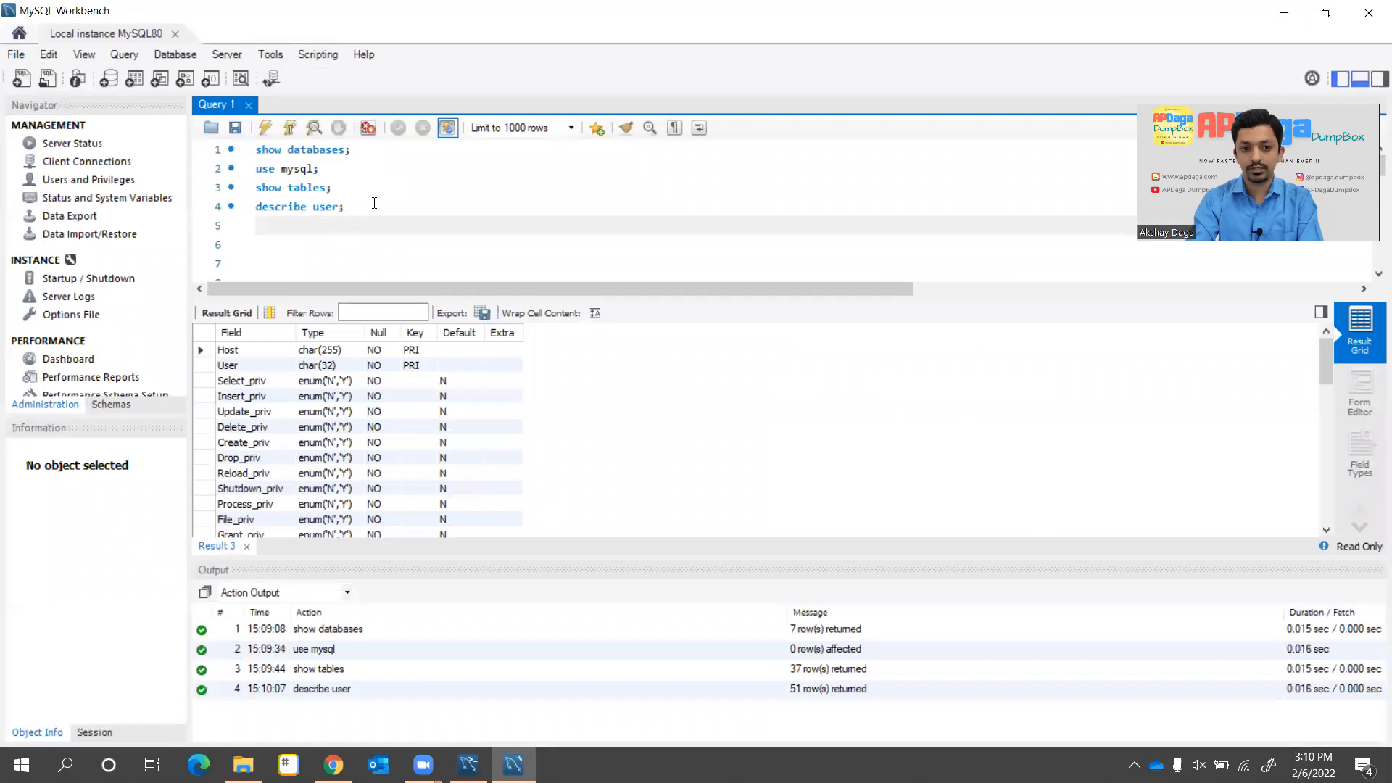
# Run select * from mysql.user; to list the 4 localhost accounts and their privileges
pyautogui.write('select')
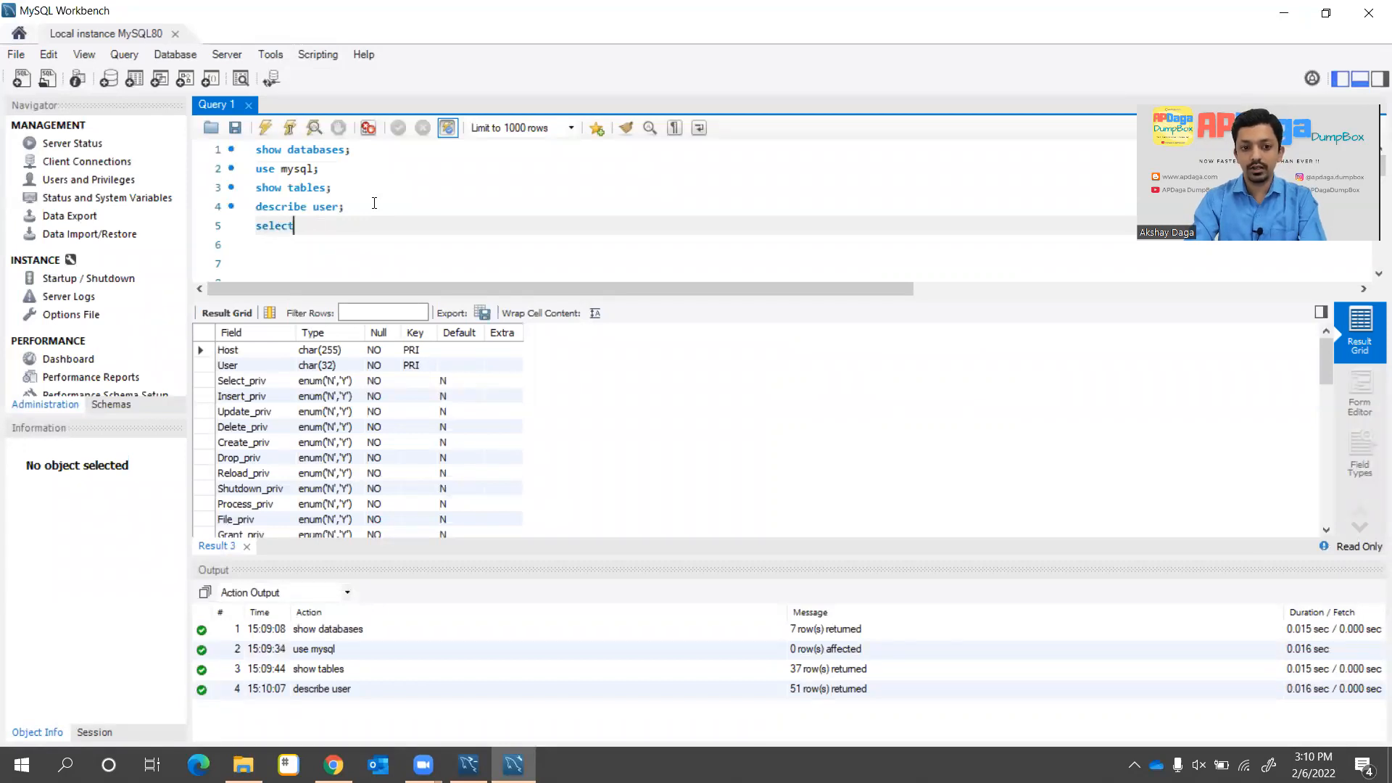
pyautogui.write(' * from ')
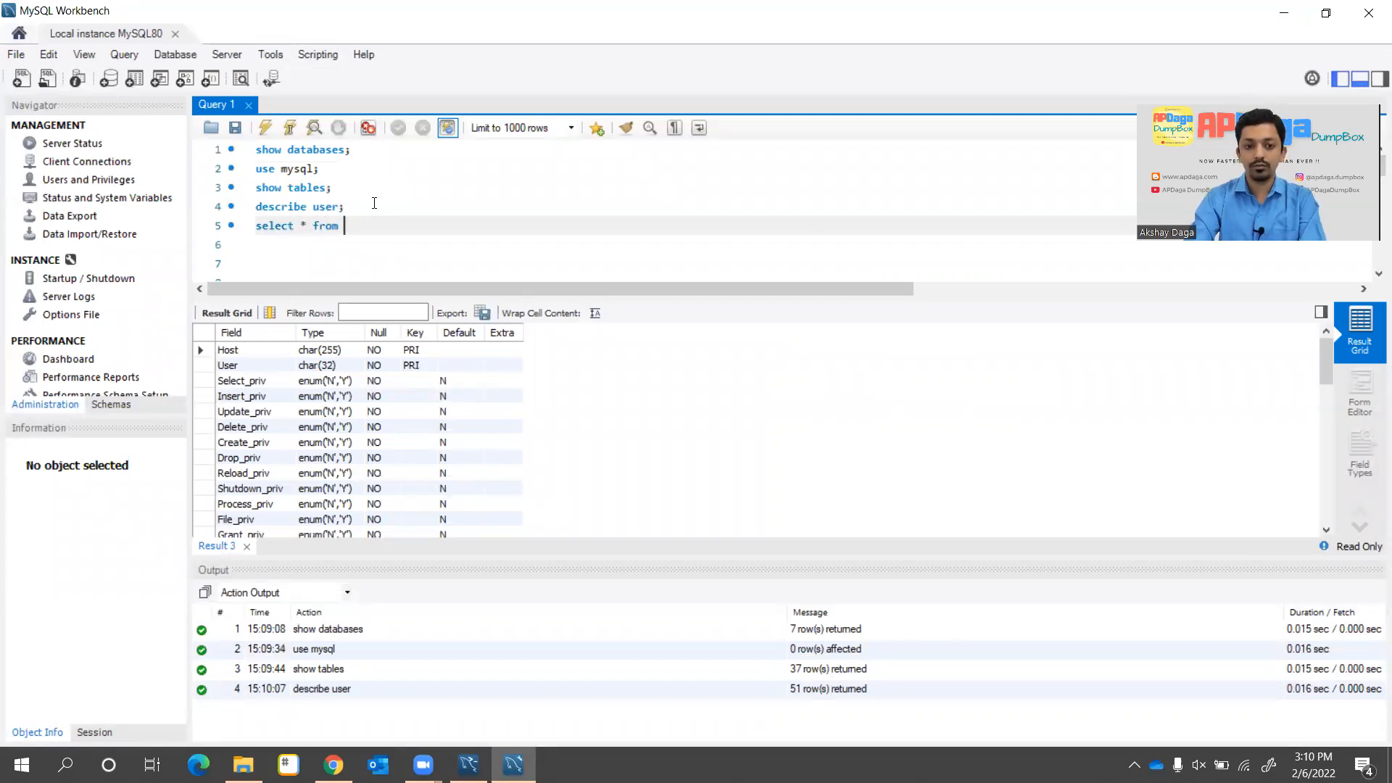
pyautogui.write('m')
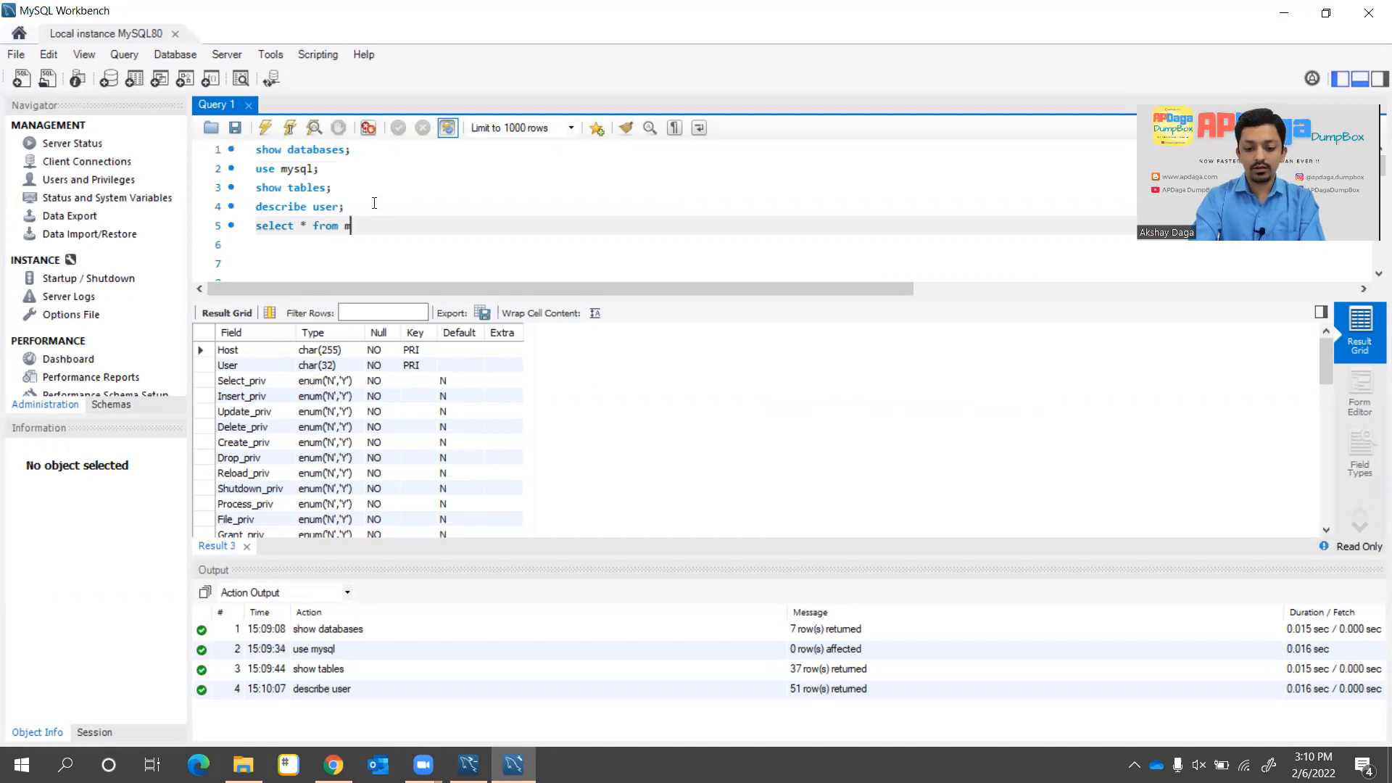
pyautogui.write('ysql.')
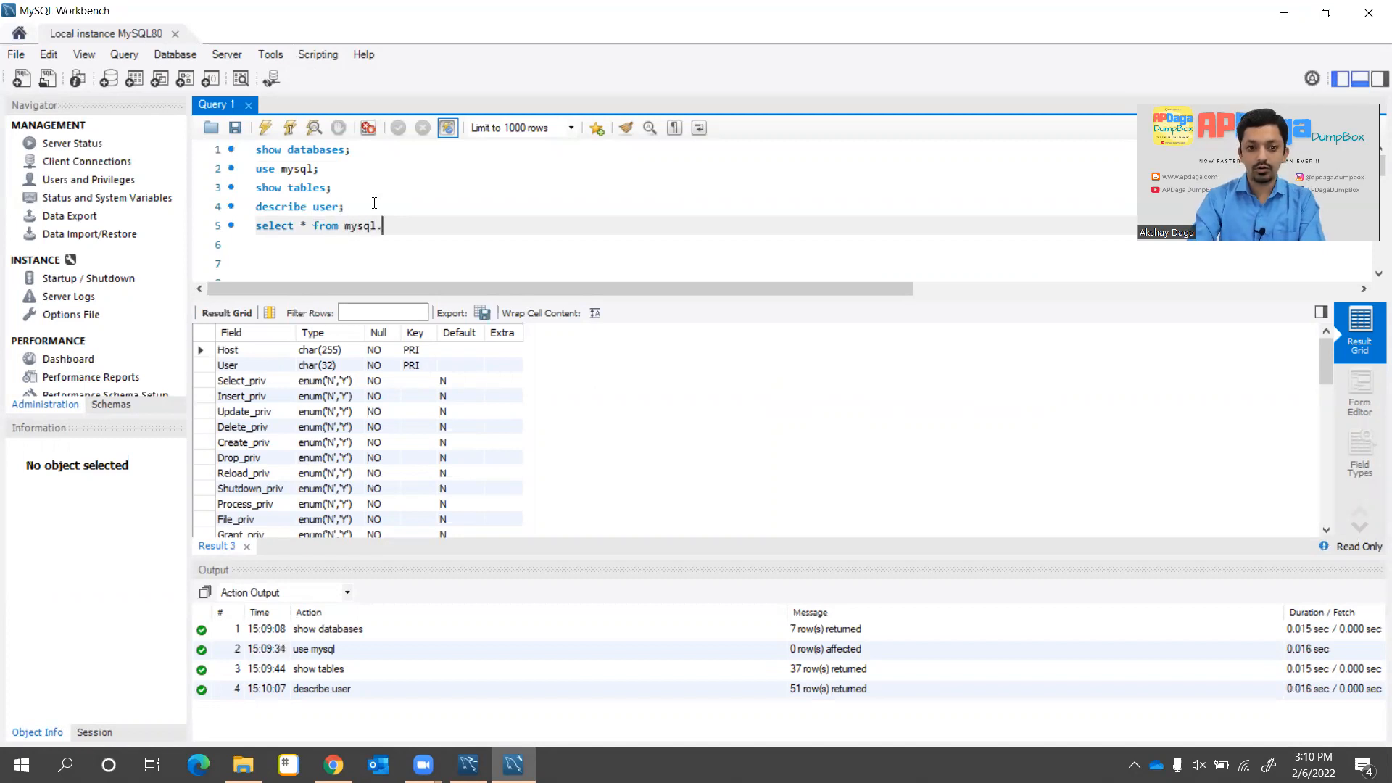
pyautogui.write('user;')
pyautogui.press('Up')
pyautogui.press('Right')
pyautogui.hotkey('shift', 'Down')
pyautogui.hotkey('shift', 'Left')
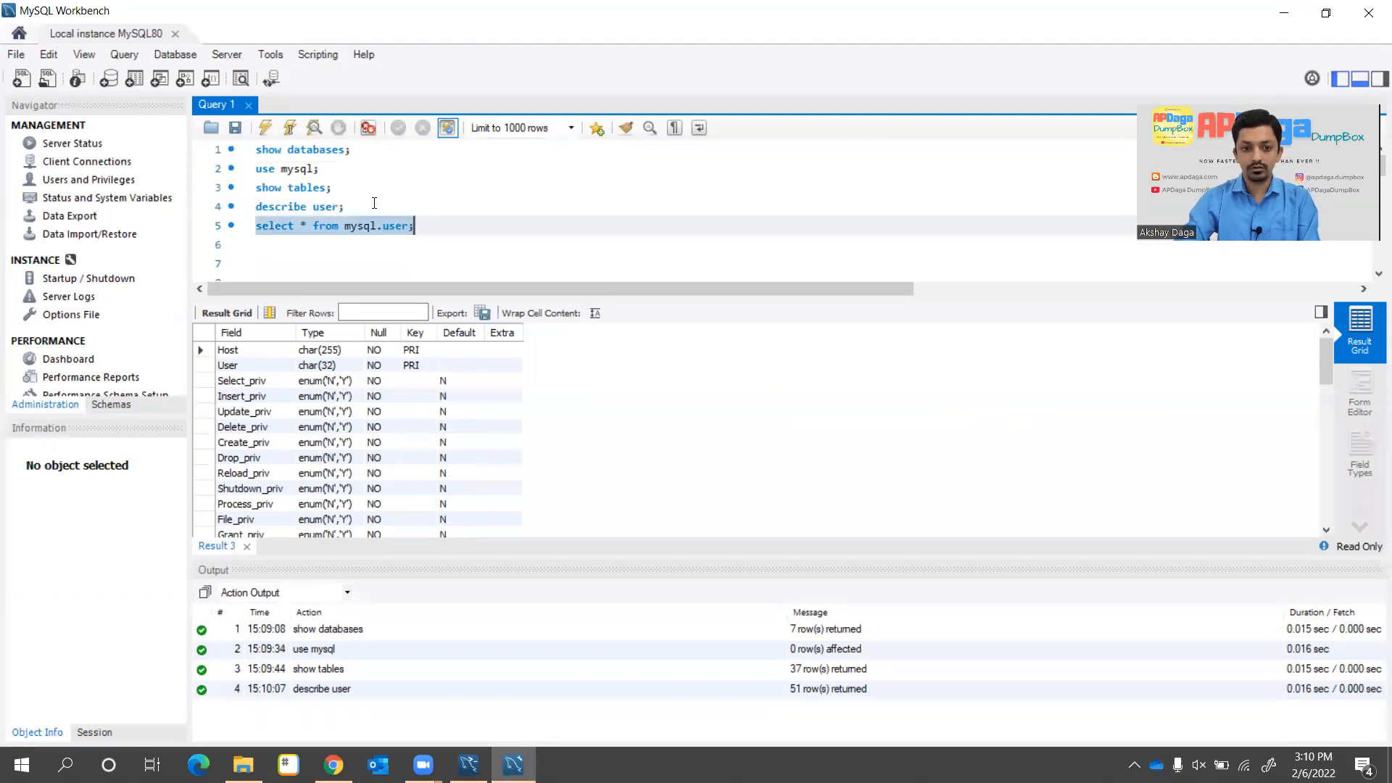
pyautogui.hotkey('ctrl', 'Return')
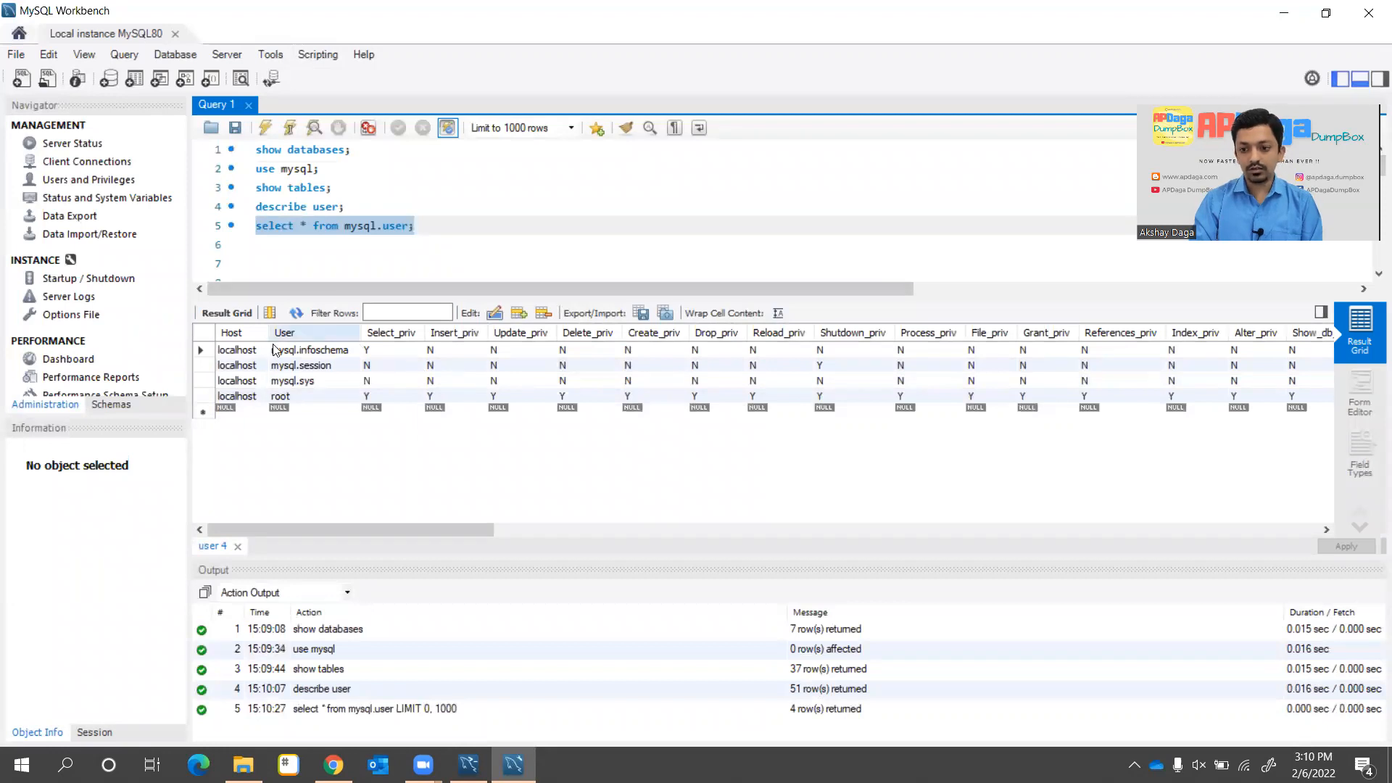
# Re-run show databases; from line 1 to list the 7 databases
pyautogui.click(446, 229)
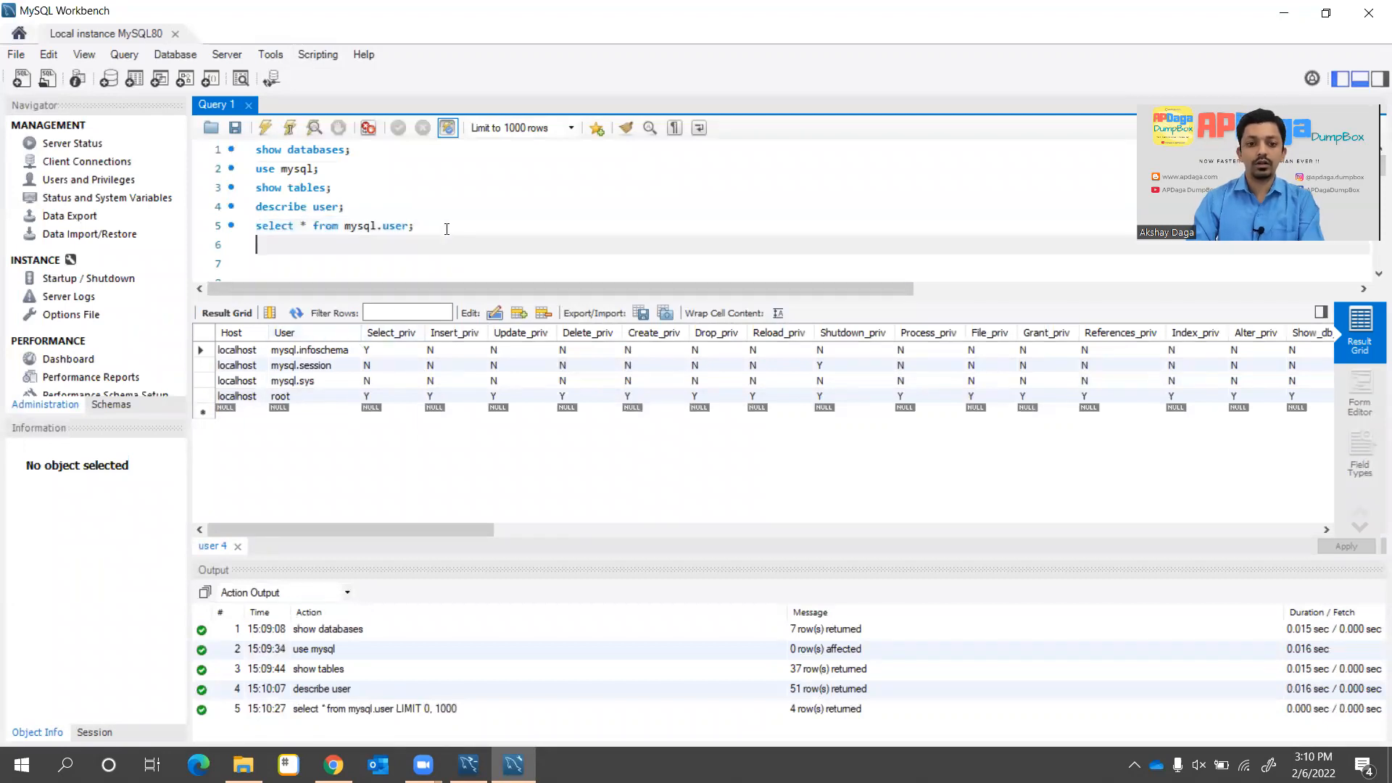
pyautogui.press('Return')
pyautogui.press('Up')
pyautogui.press('Up')
pyautogui.press('Up')
pyautogui.press('Up')
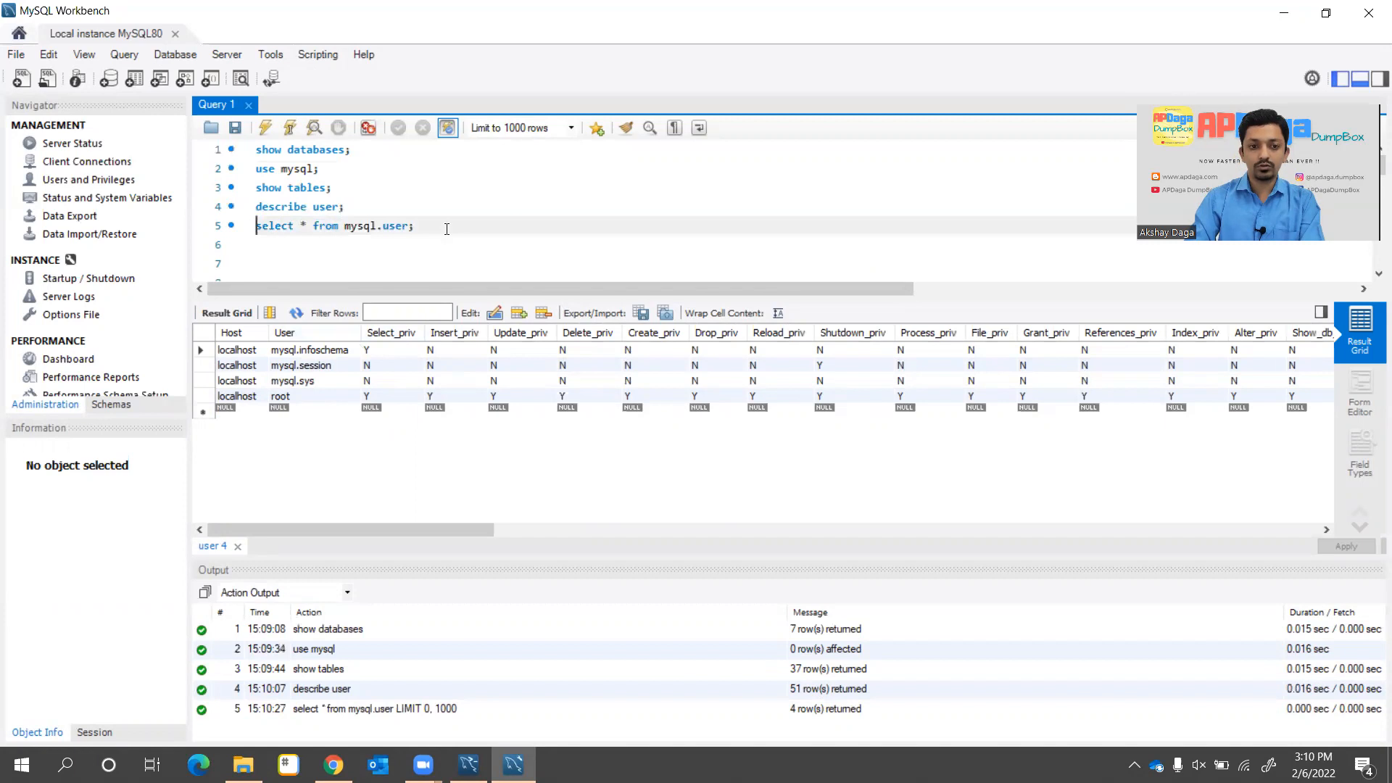
pyautogui.press('Down')
pyautogui.press('Down')
pyautogui.press('Down')
pyautogui.press('Down')
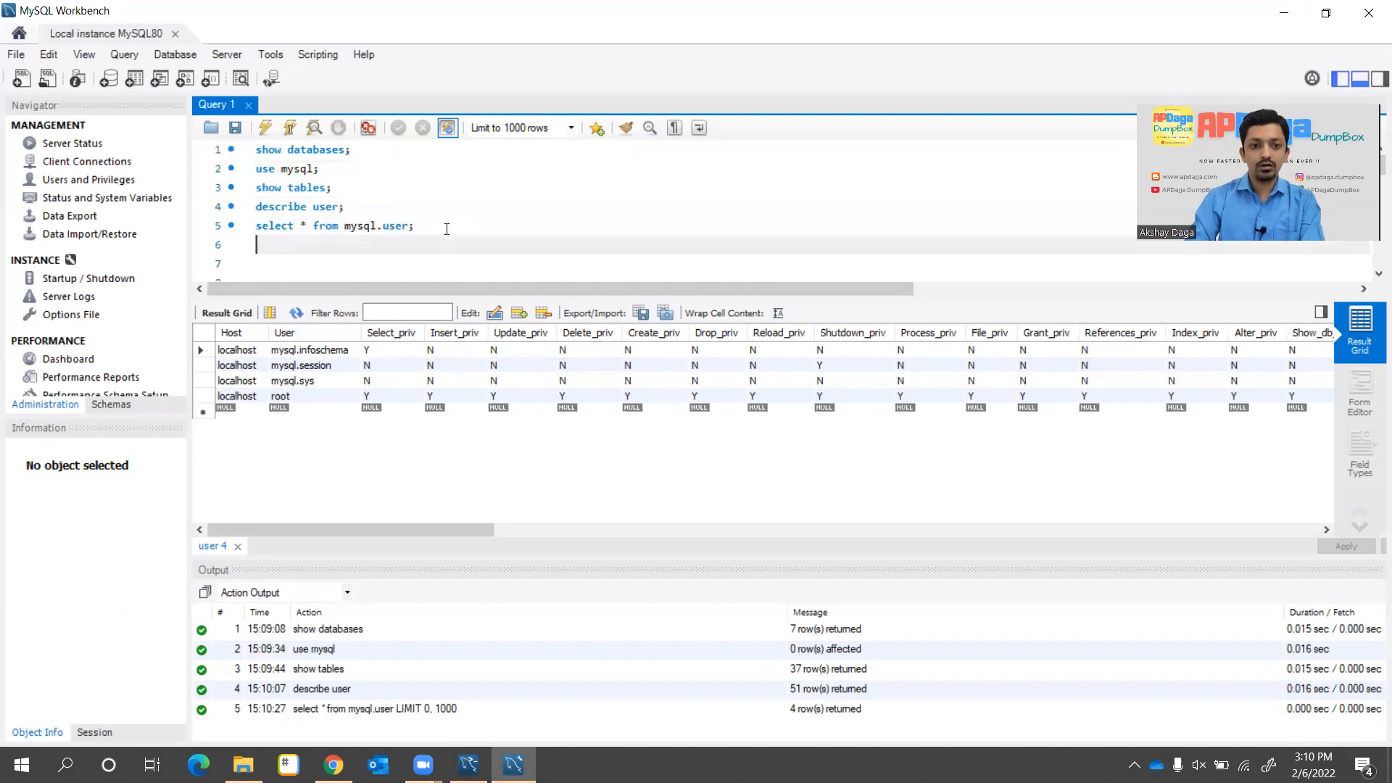
pyautogui.press('Up')
pyautogui.press('Up')
pyautogui.press('Up')
pyautogui.press('Up')
pyautogui.press('Up')
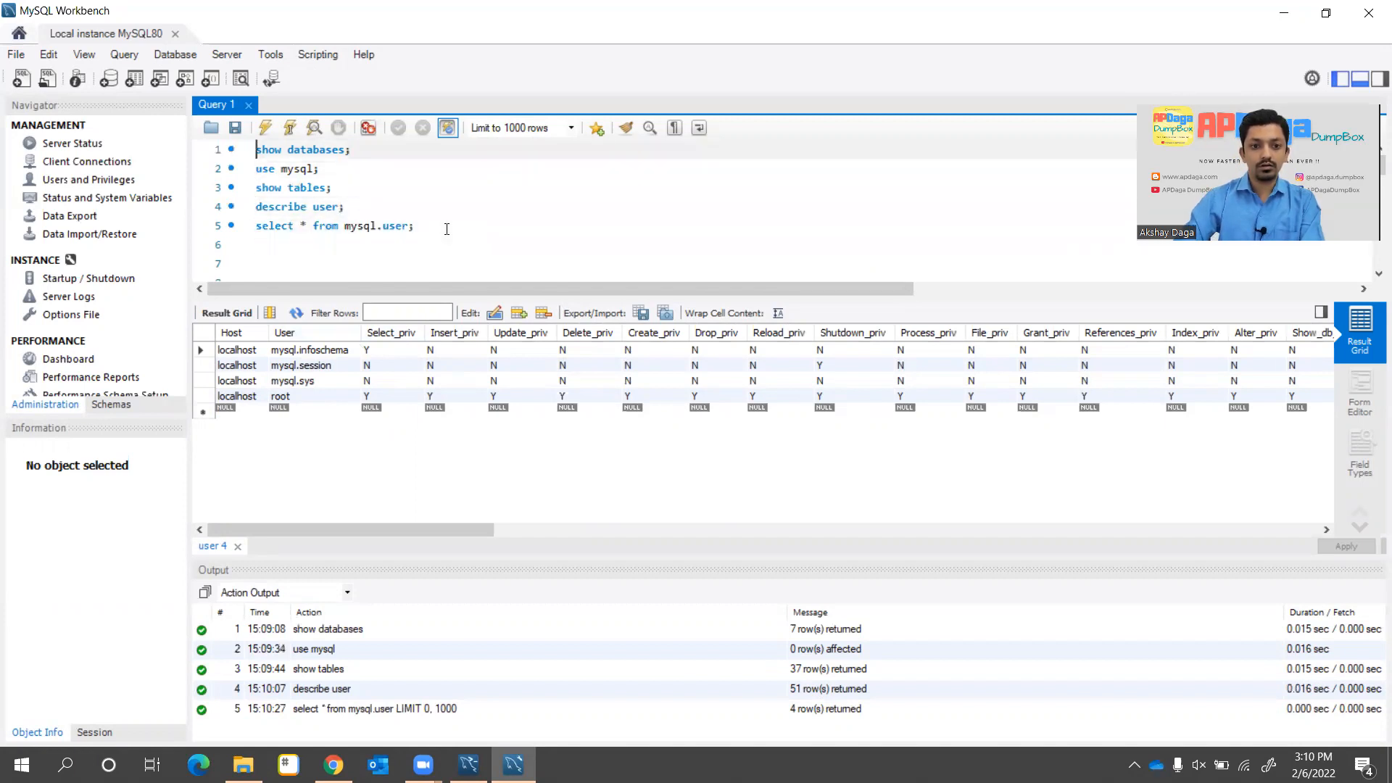
pyautogui.hotkey('shift', 'End')
pyautogui.hotkey('ctrl', 'Return')
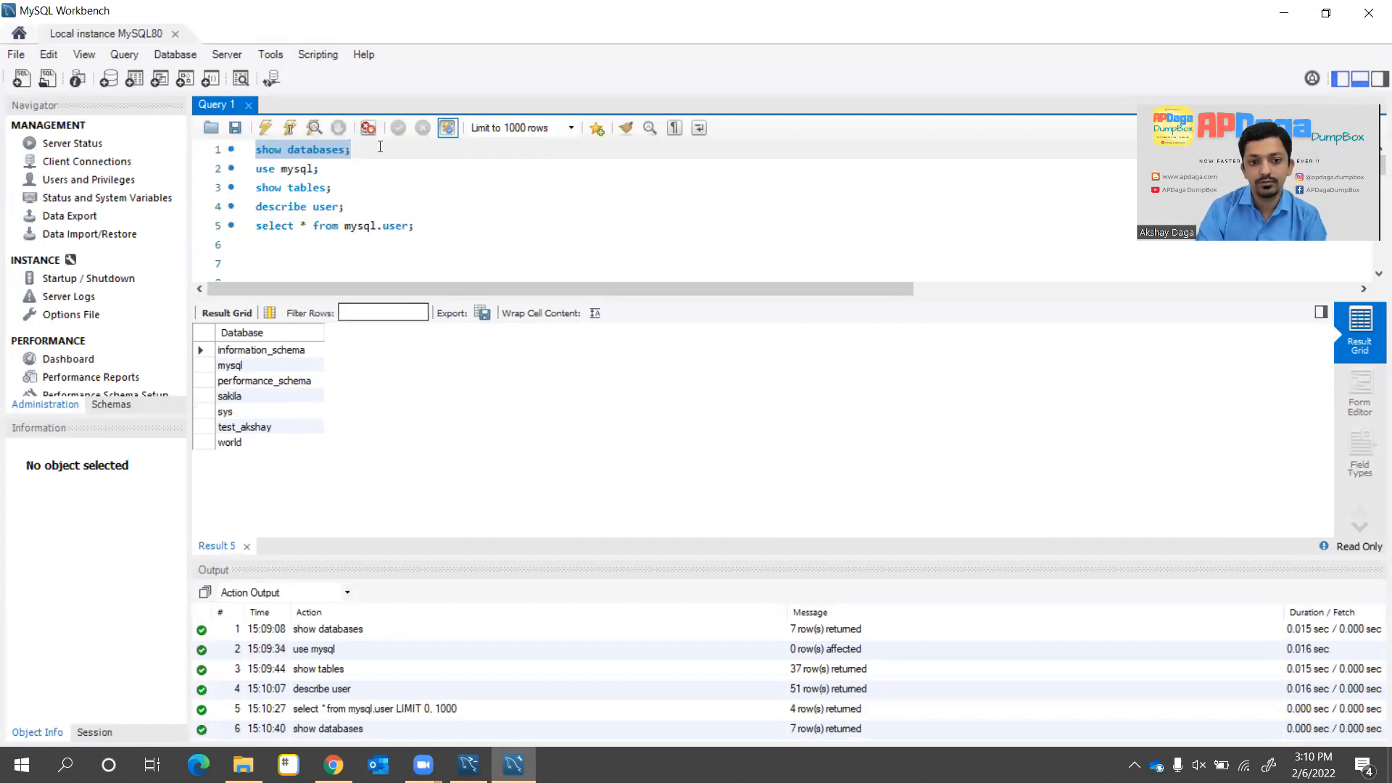
# Copy the use mysql; line onto line 6 and change it to use world;
pyautogui.click(357, 173)
pyautogui.press('Home')
pyautogui.hotkey('shift', 'Down')
pyautogui.hotkey('shift', 'Left')
pyautogui.hotkey('ctrl', 'c')
pyautogui.hotkey('ctrl', 'Down')
pyautogui.press('Down')
pyautogui.press('Down')
pyautogui.press('Down')
pyautogui.press('Down')
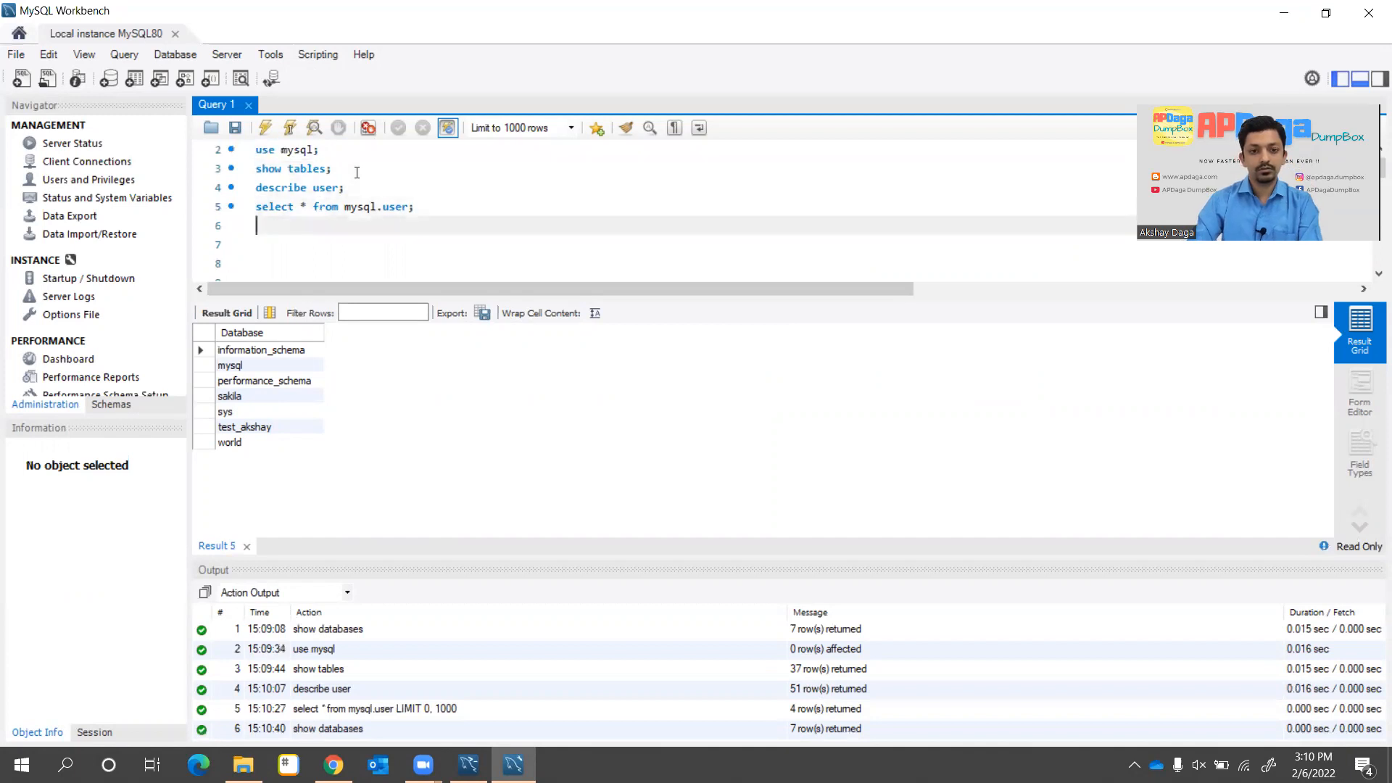
pyautogui.hotkey('ctrl', 'v')
pyautogui.press('Left')
pyautogui.press('BackSpace')
pyautogui.press('BackSpace')
pyautogui.press('BackSpace')
pyautogui.press('BackSpace')
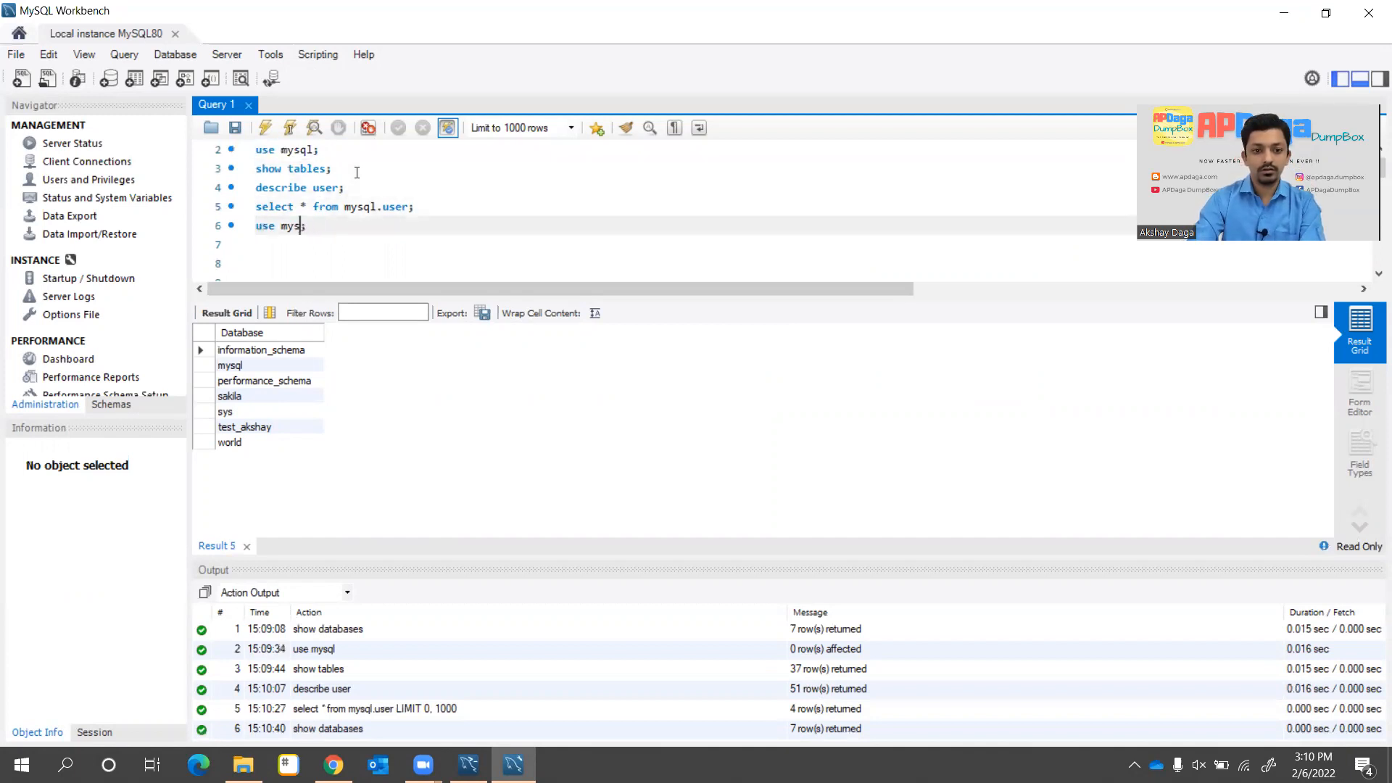
pyautogui.press('BackSpace')
pyautogui.write('world')
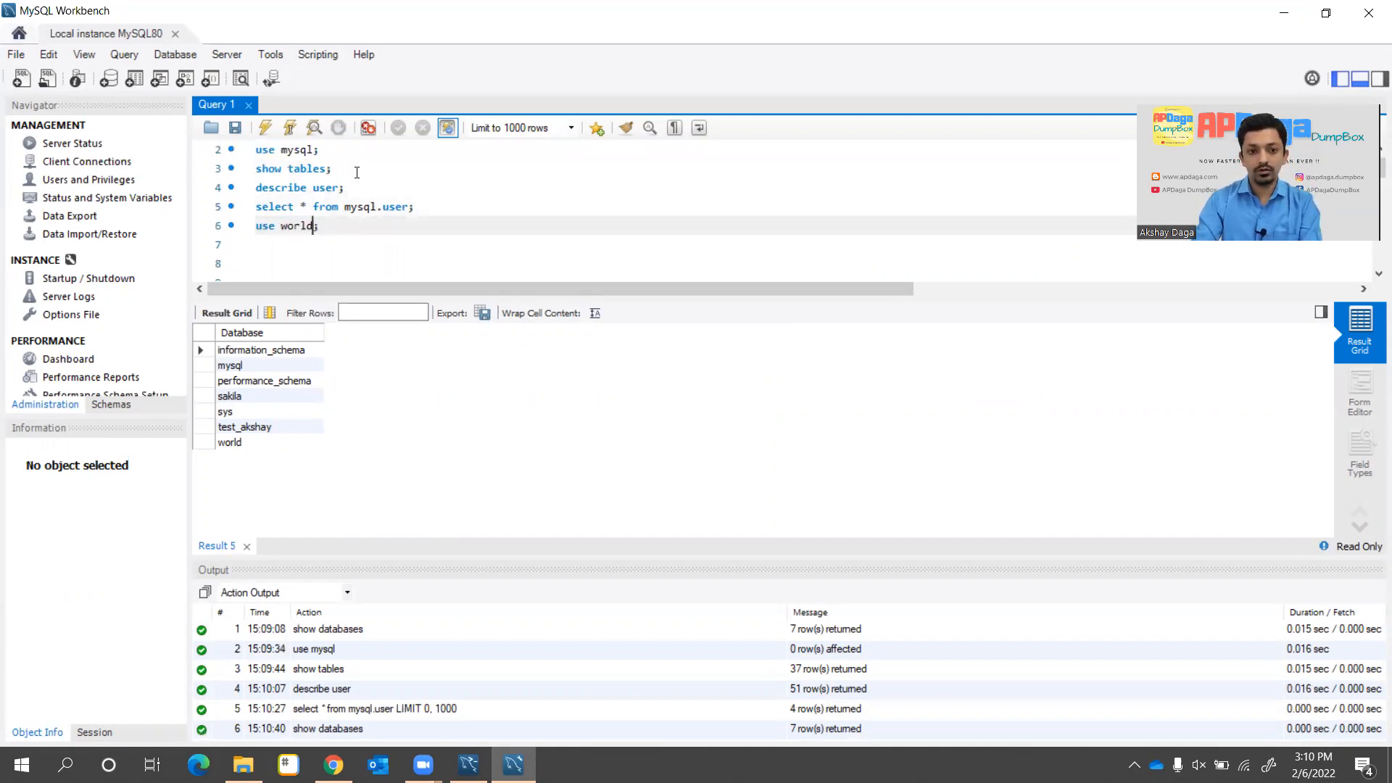
# Execute use world; to switch to the world database
pyautogui.press('Escape')
pyautogui.press('Left')
pyautogui.press('Home')
pyautogui.press('Left')
pyautogui.press('Right')
pyautogui.hotkey('shift', 'End')
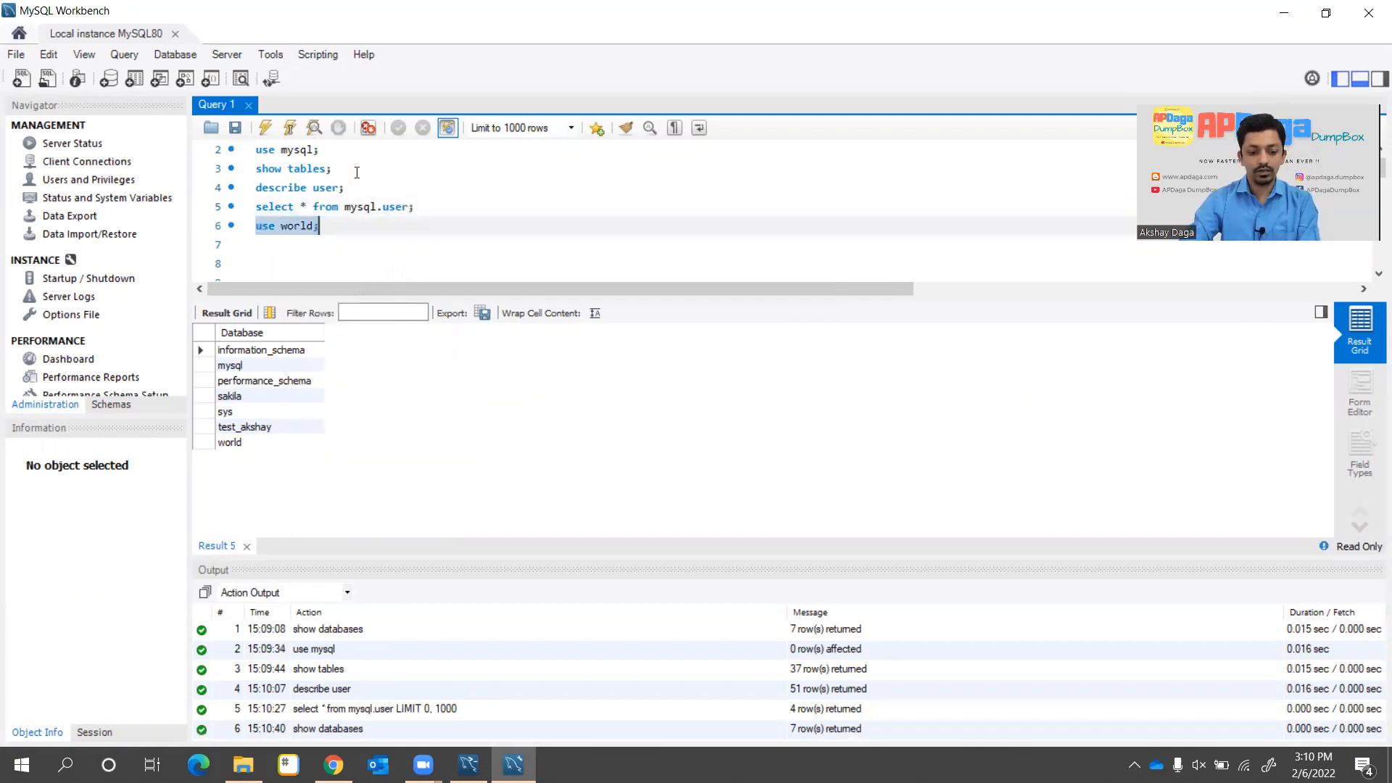
pyautogui.hotkey('ctrl', 'Return')
# Run show tables; to list city, country and countrylanguage, and type select * from city; below
pyautogui.press('Down')
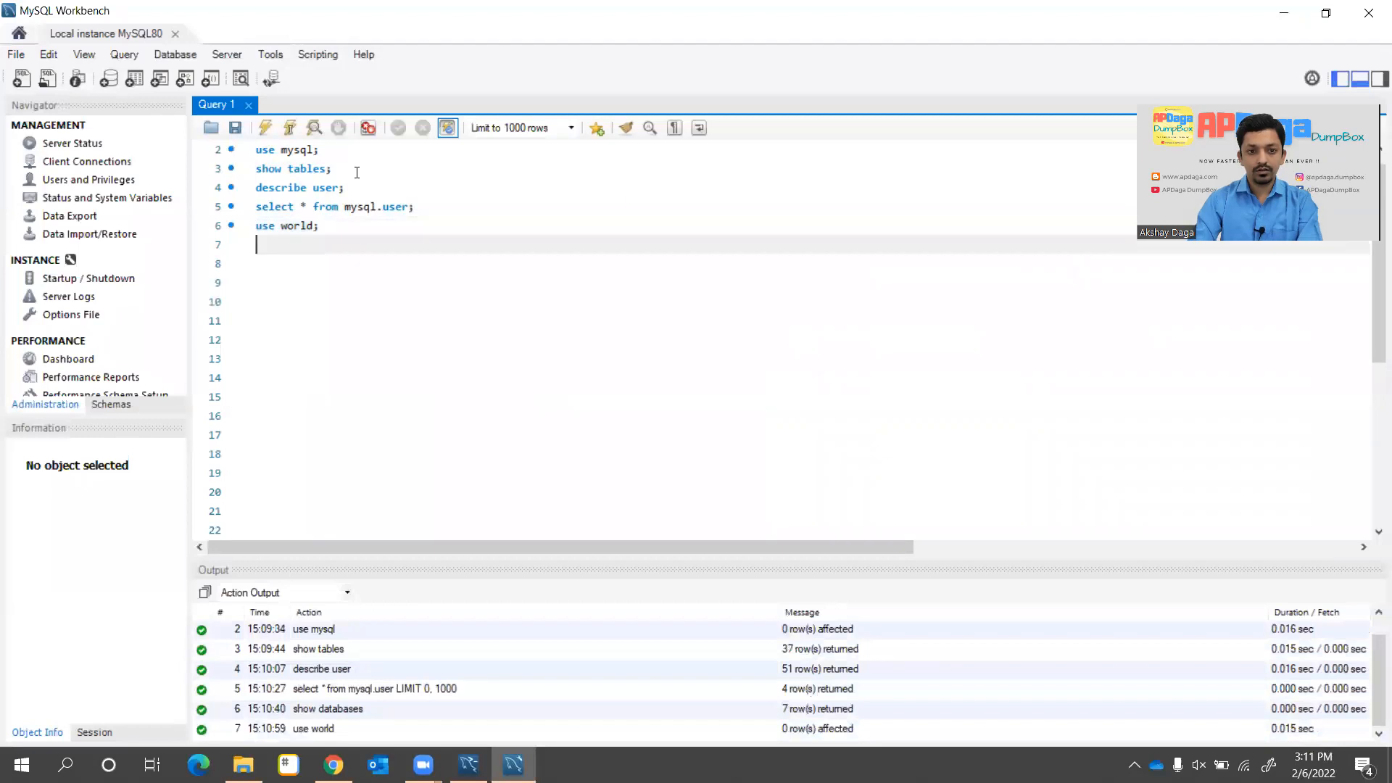
pyautogui.write('show tables;')
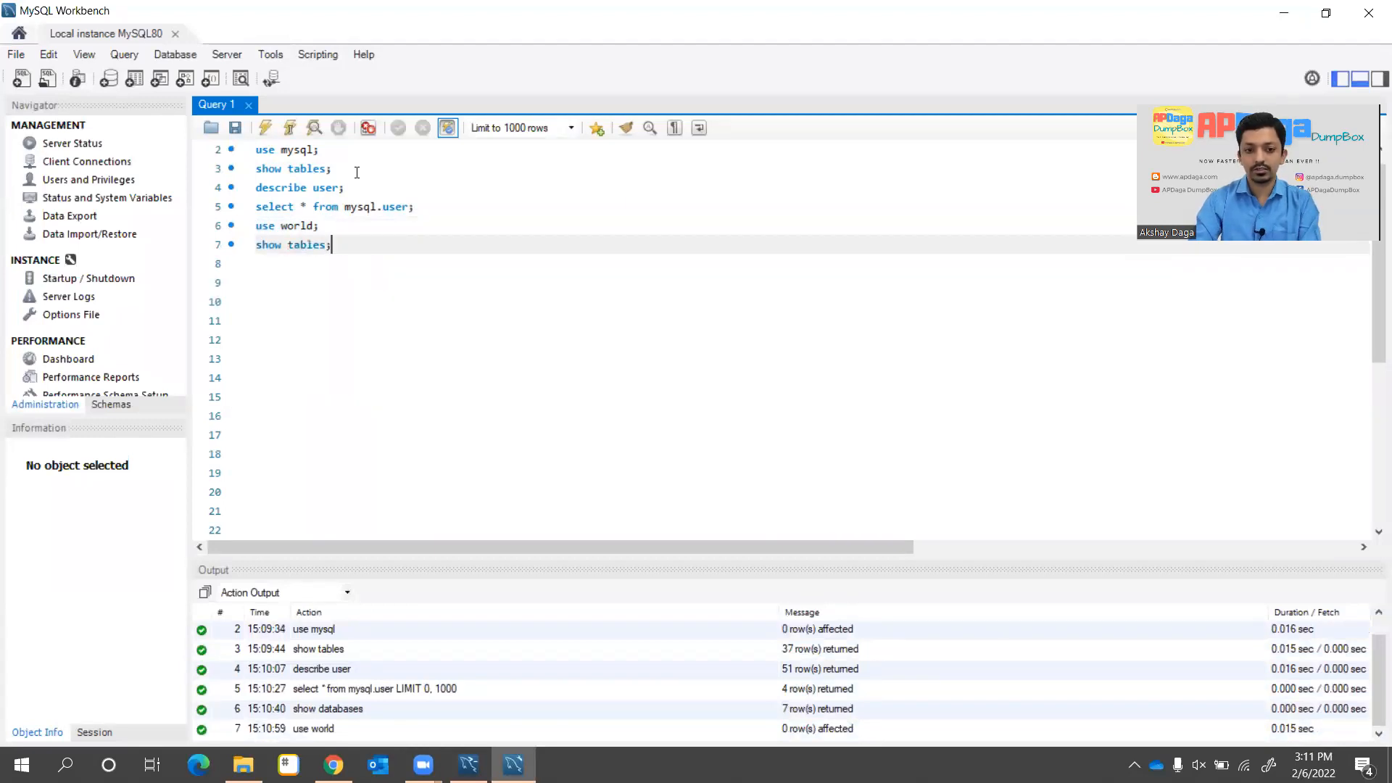
pyautogui.hotkey('shift', 'End')
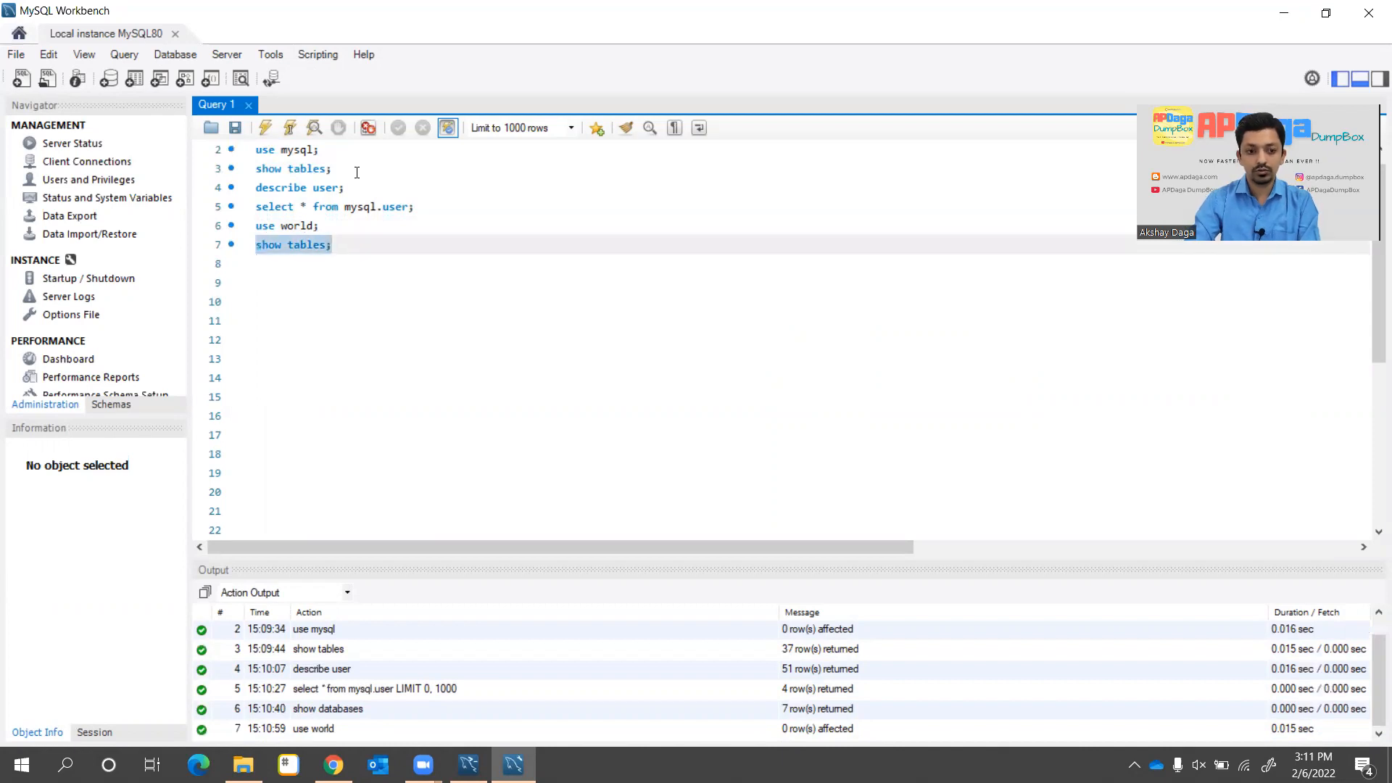
pyautogui.hotkey('ctrl', 'Return')
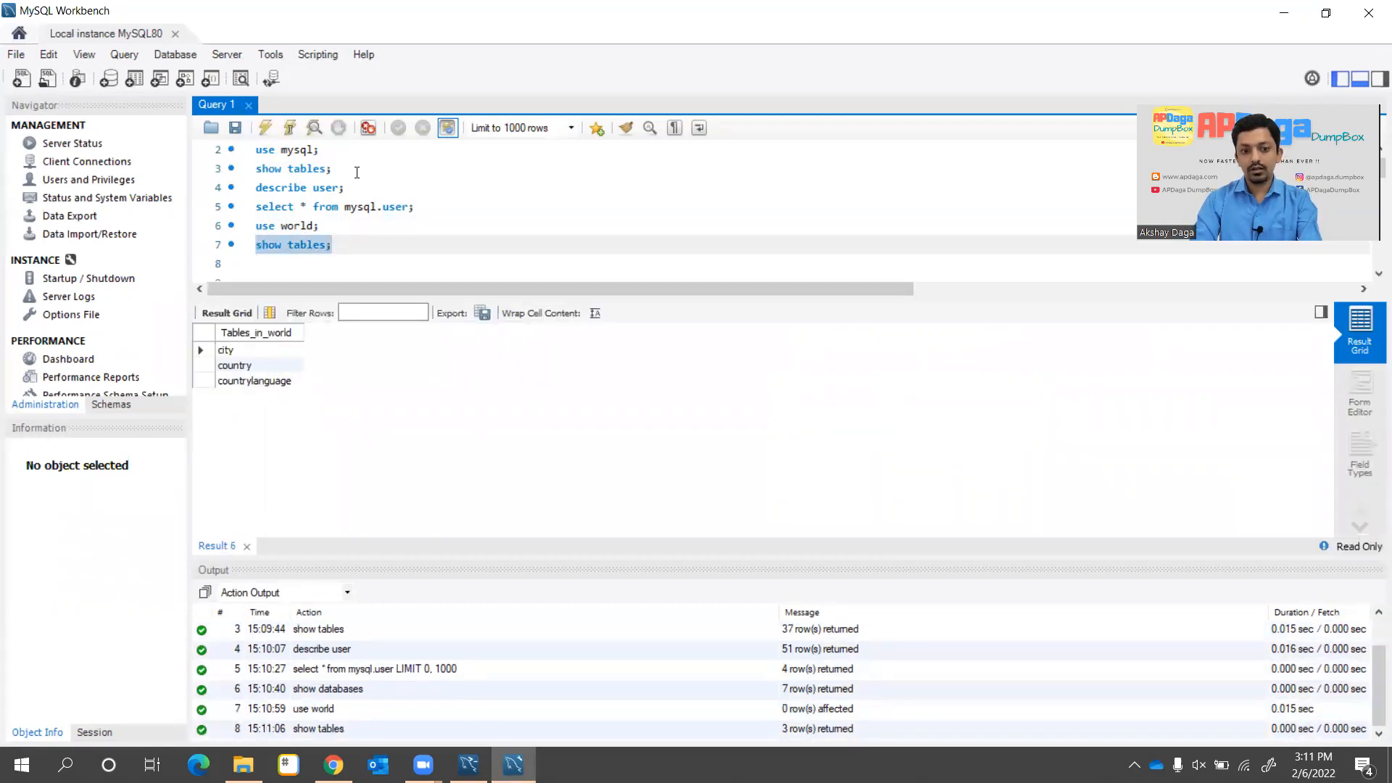
pyautogui.press('End')
pyautogui.press('Return')
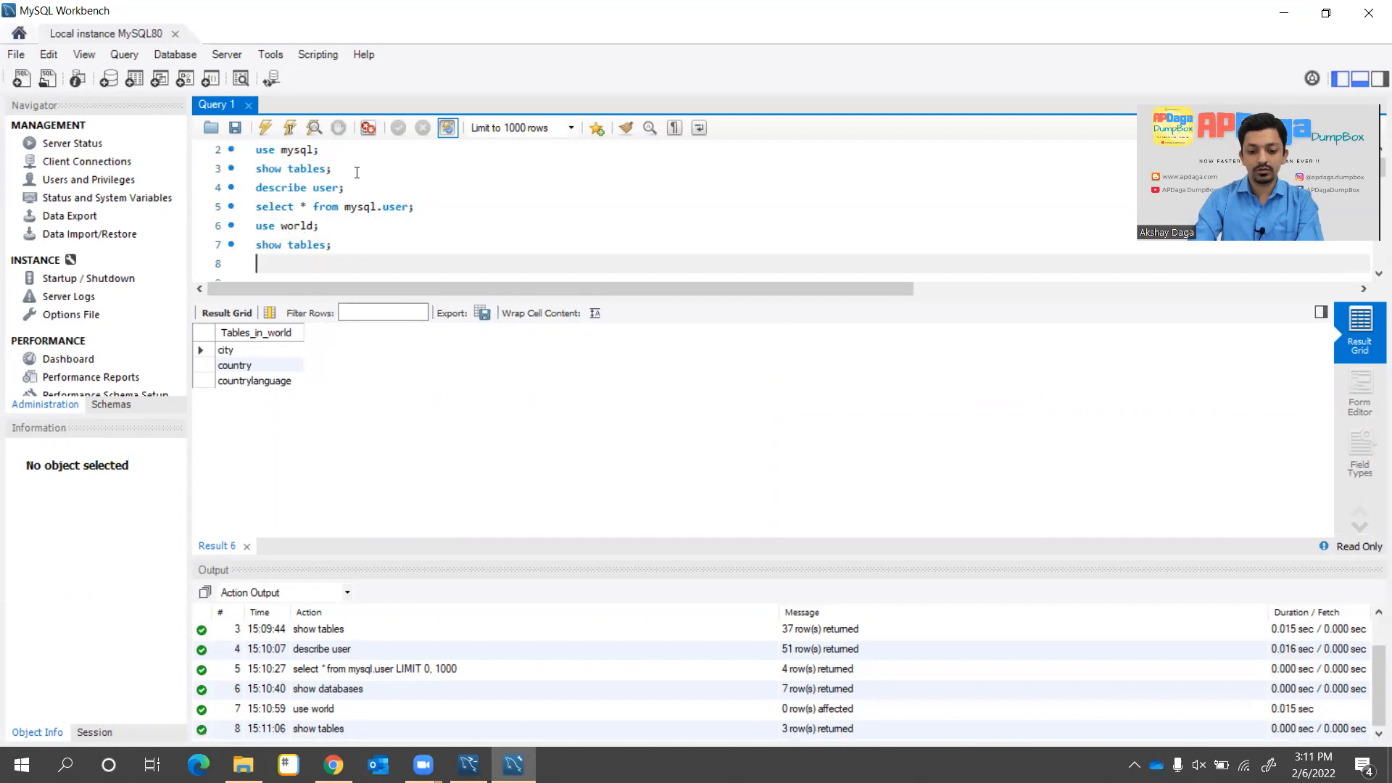
pyautogui.write('selec')
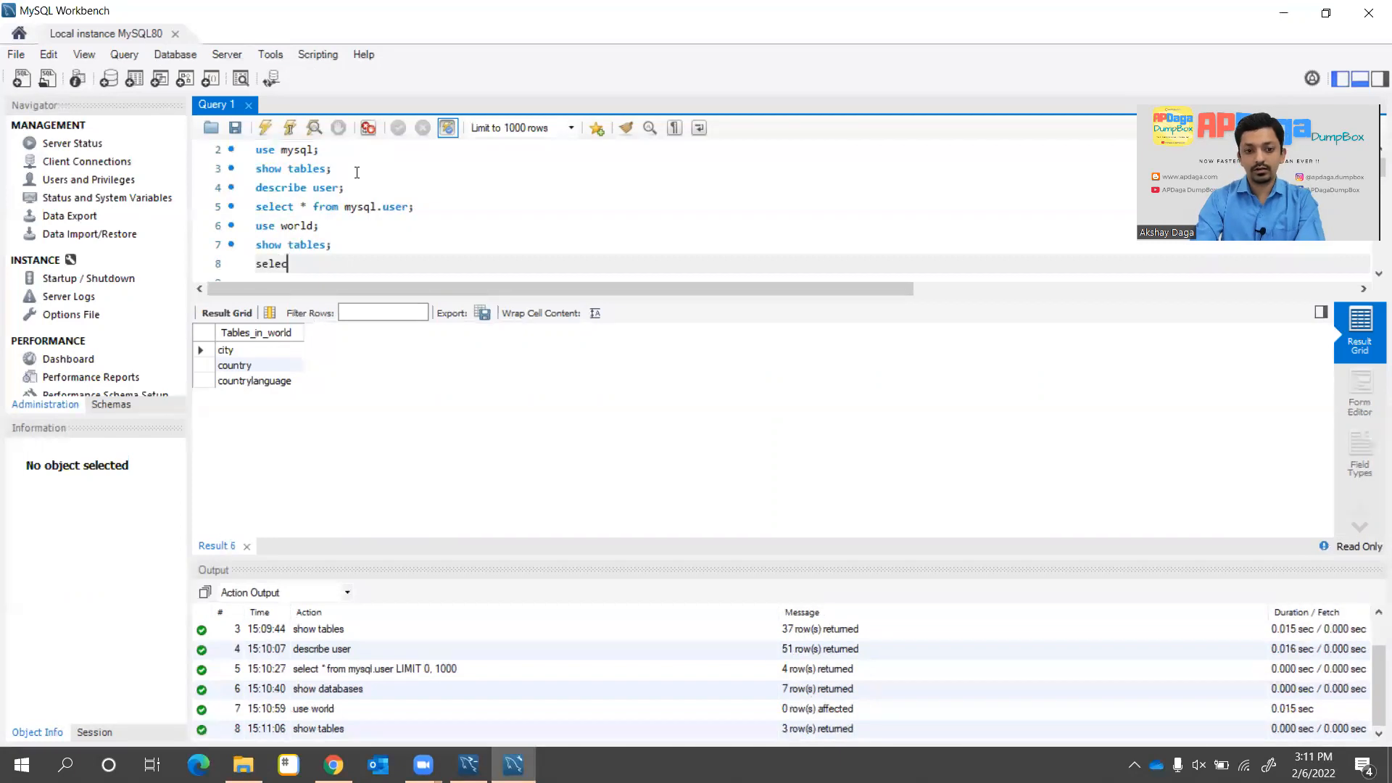
pyautogui.write('t * from city')
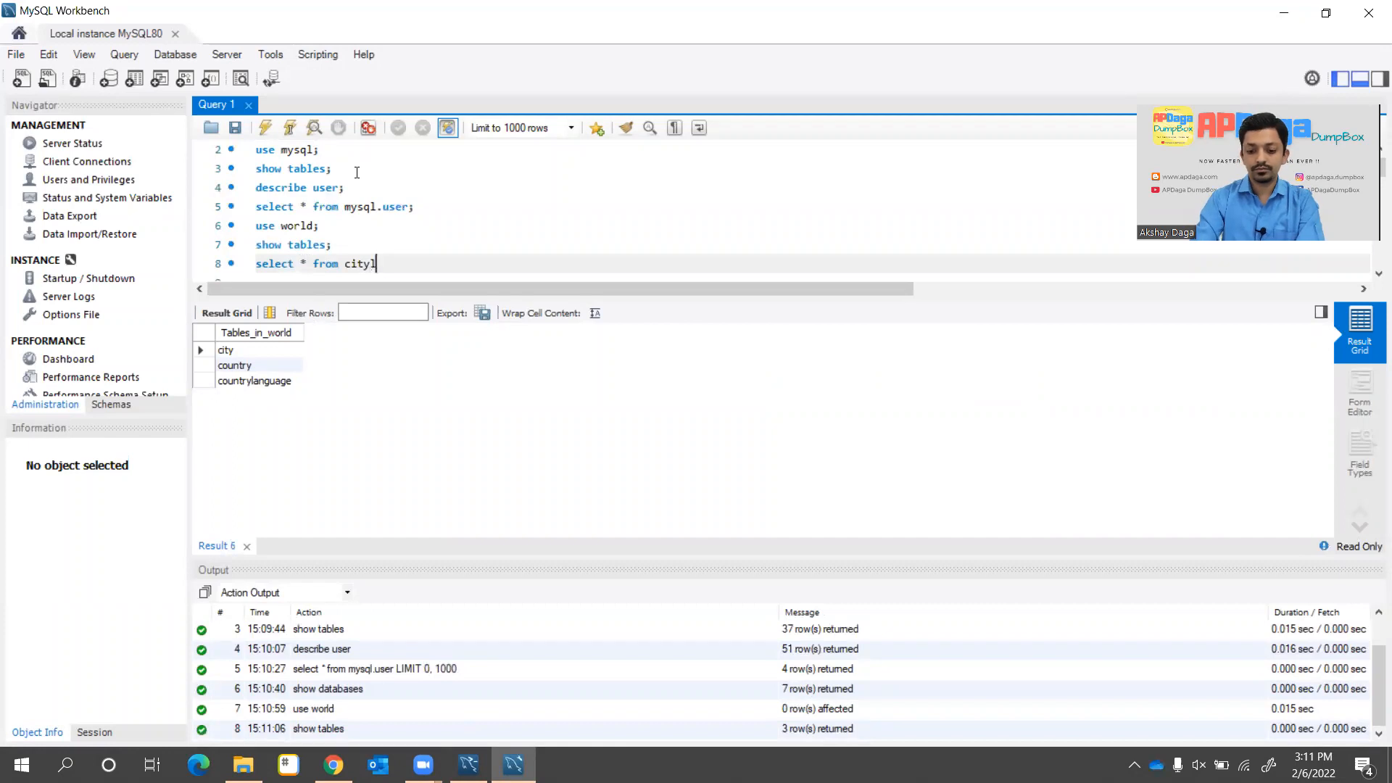
pyautogui.write(';')
# Run select * from city; twice, returning 1000 rows of ID, Name, CountryCode, District and Population
pyautogui.press('Return')
pyautogui.press('BackSpace')
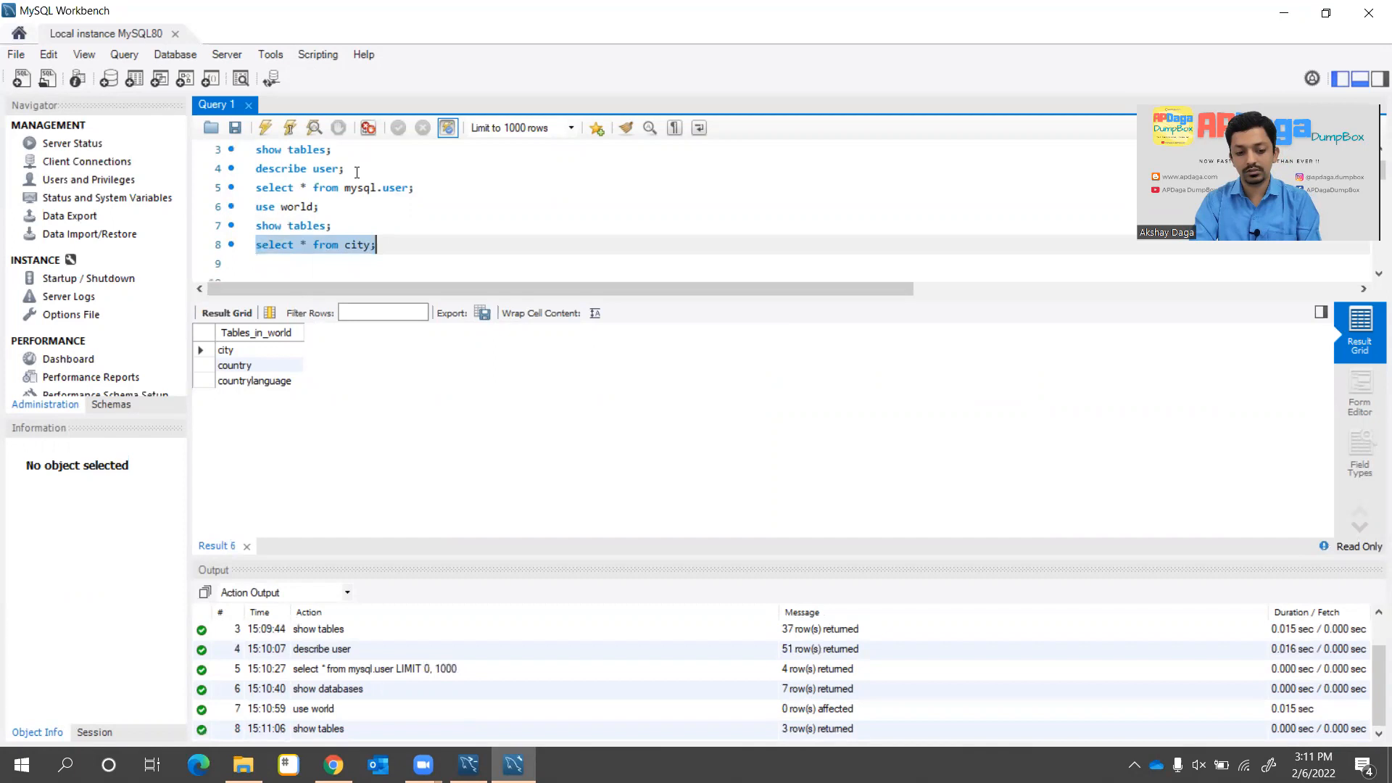
pyautogui.hotkey('ctrl', 'Return')
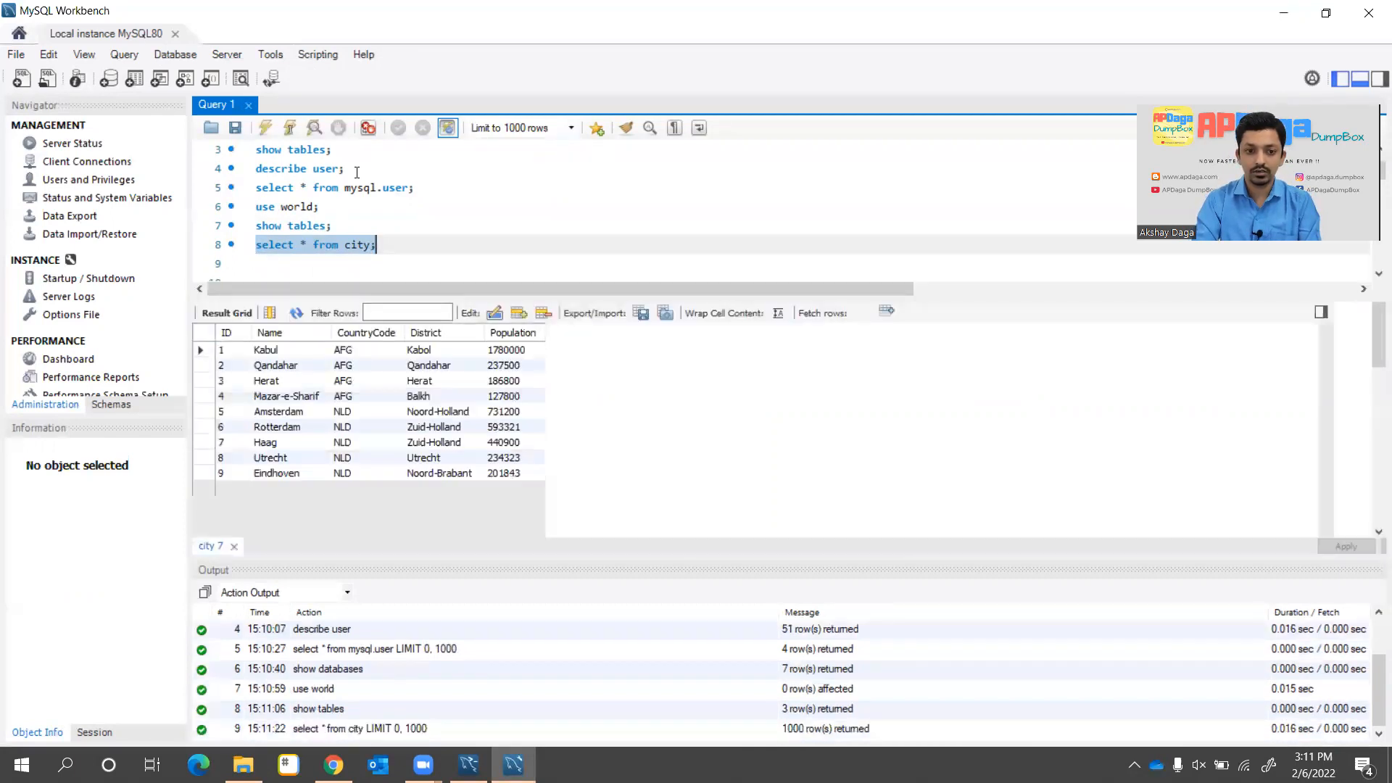
pyautogui.scroll(-20, 324, 428)
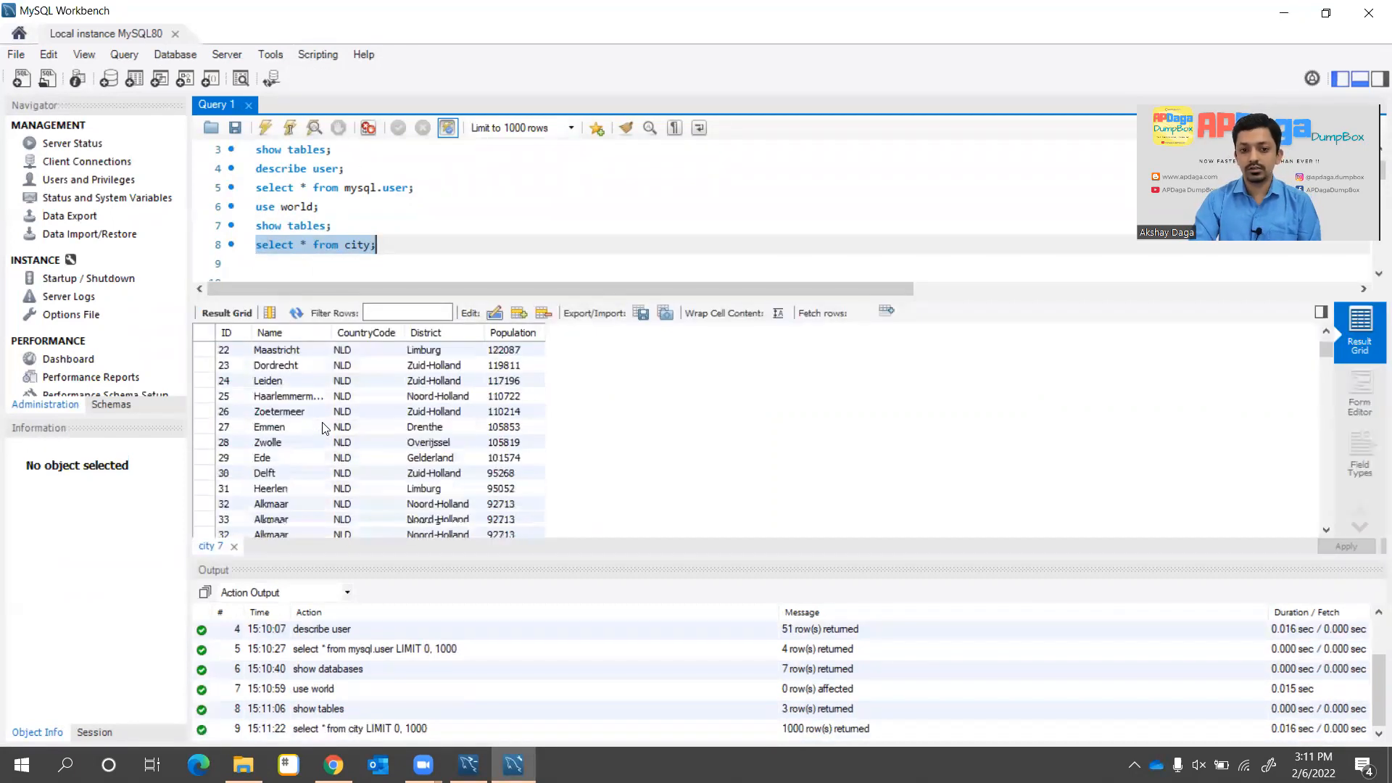
pyautogui.scroll(20, 324, 427)
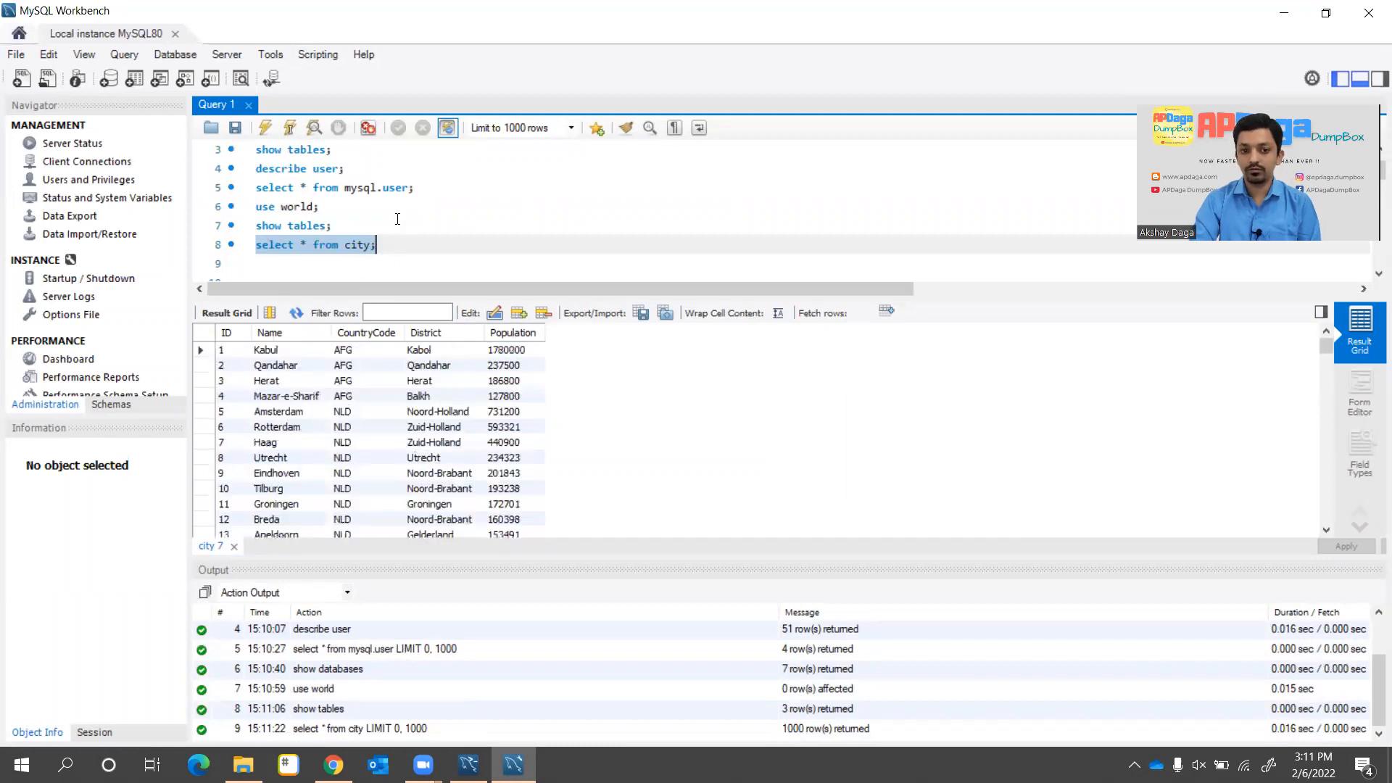
pyautogui.click(394, 245)
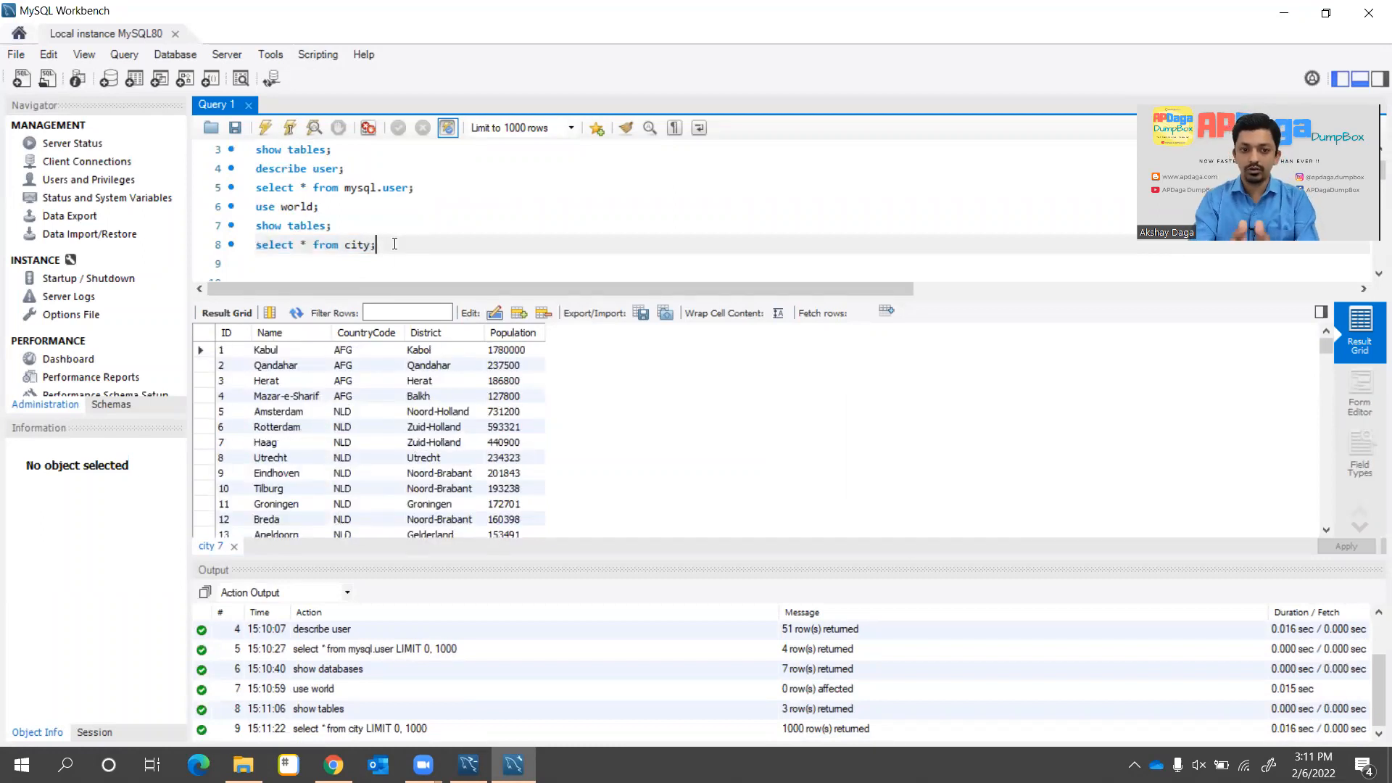
pyautogui.hotkey('shift', 'Home')
pyautogui.hotkey('ctrl', 'Return')
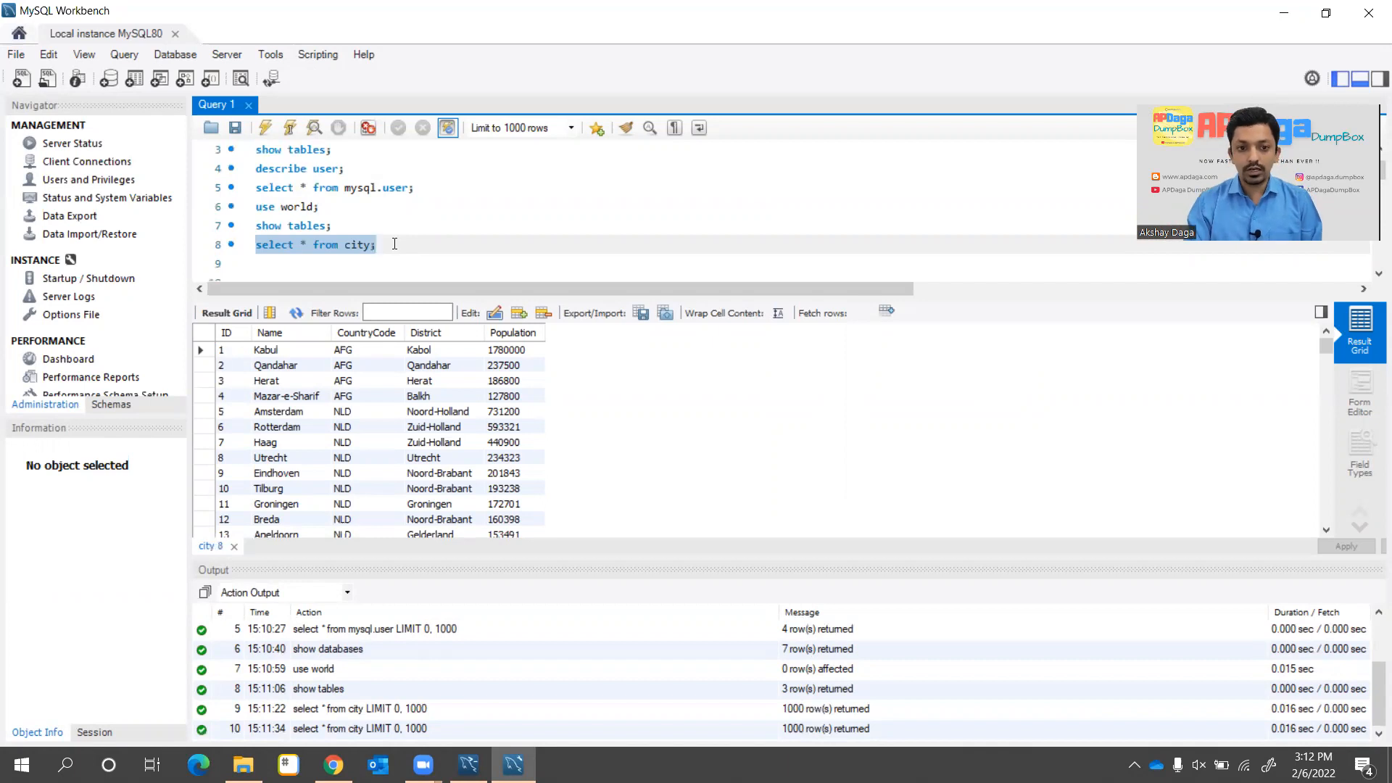
pyautogui.click(394, 243)
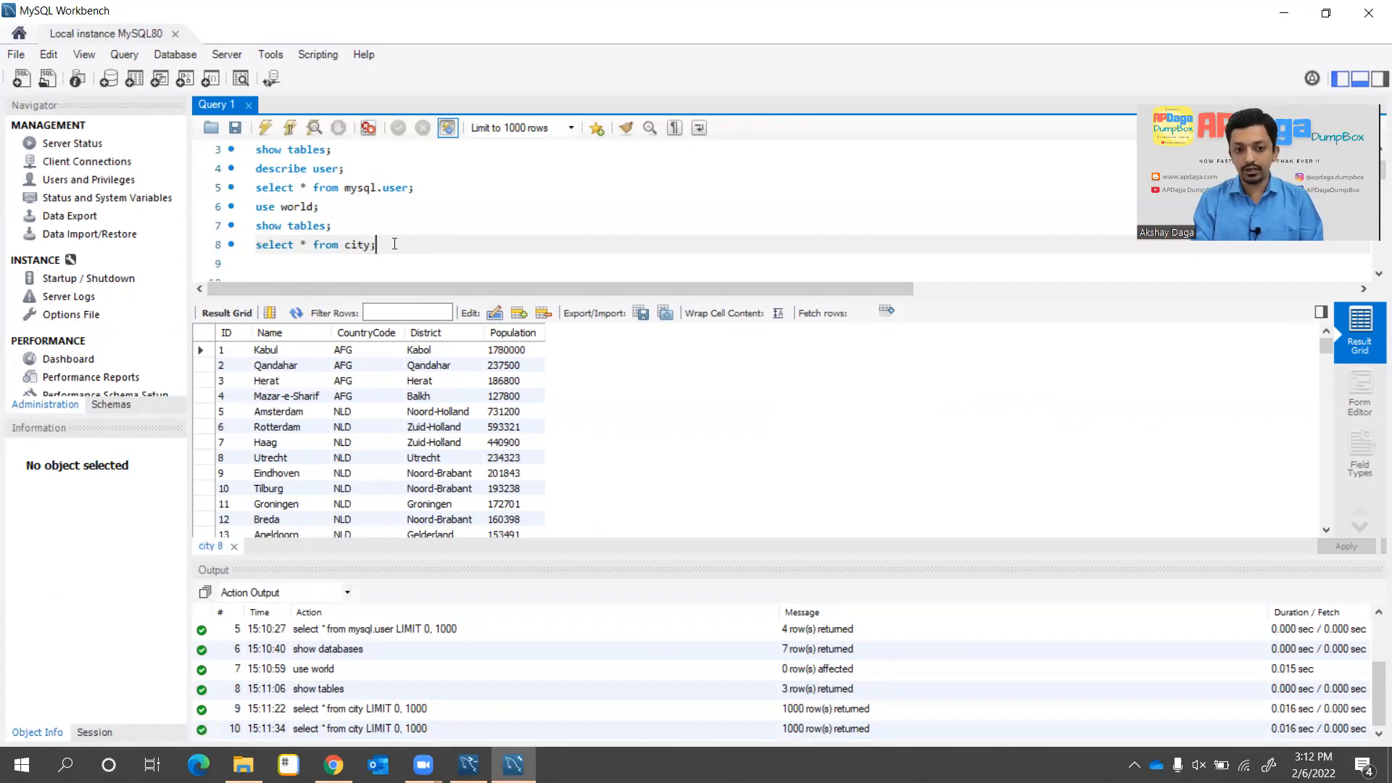
pyautogui.press('Home')
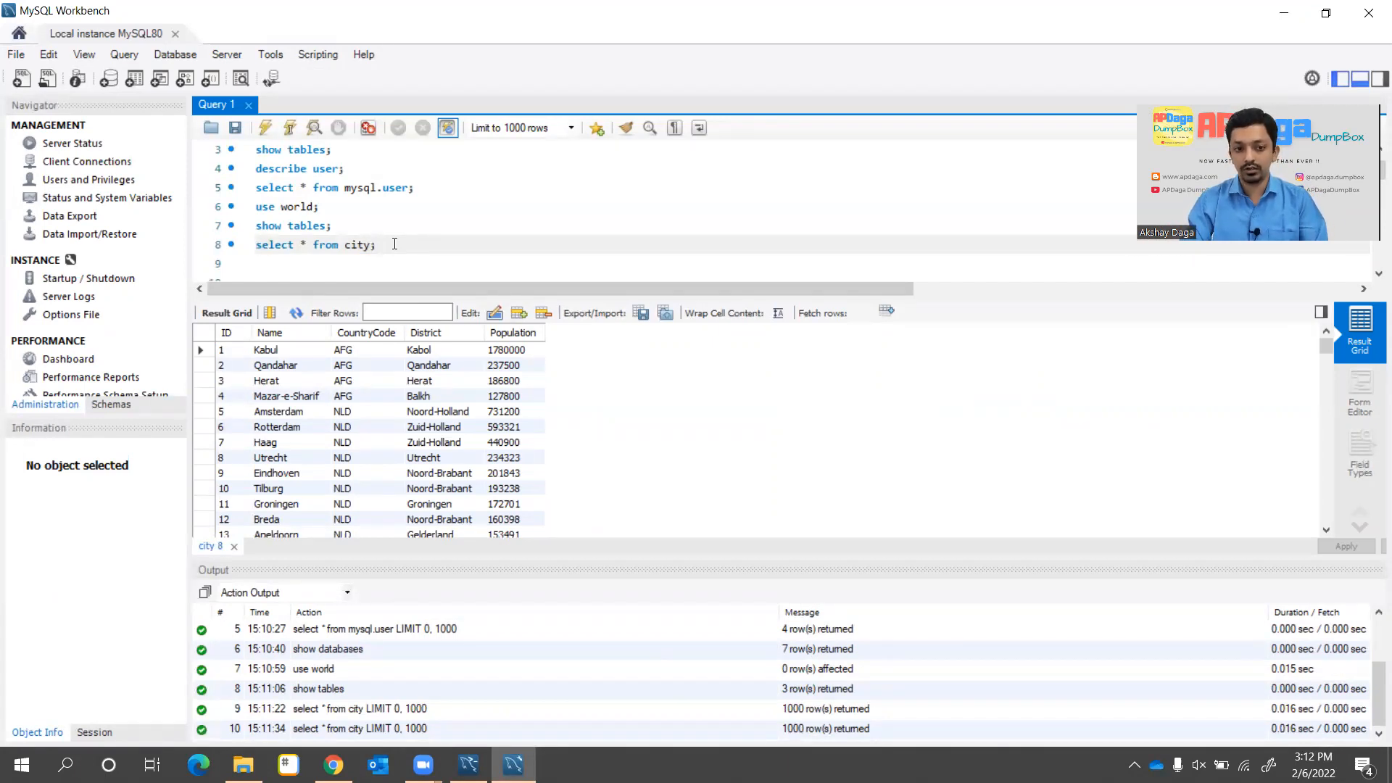
pyautogui.press('End')
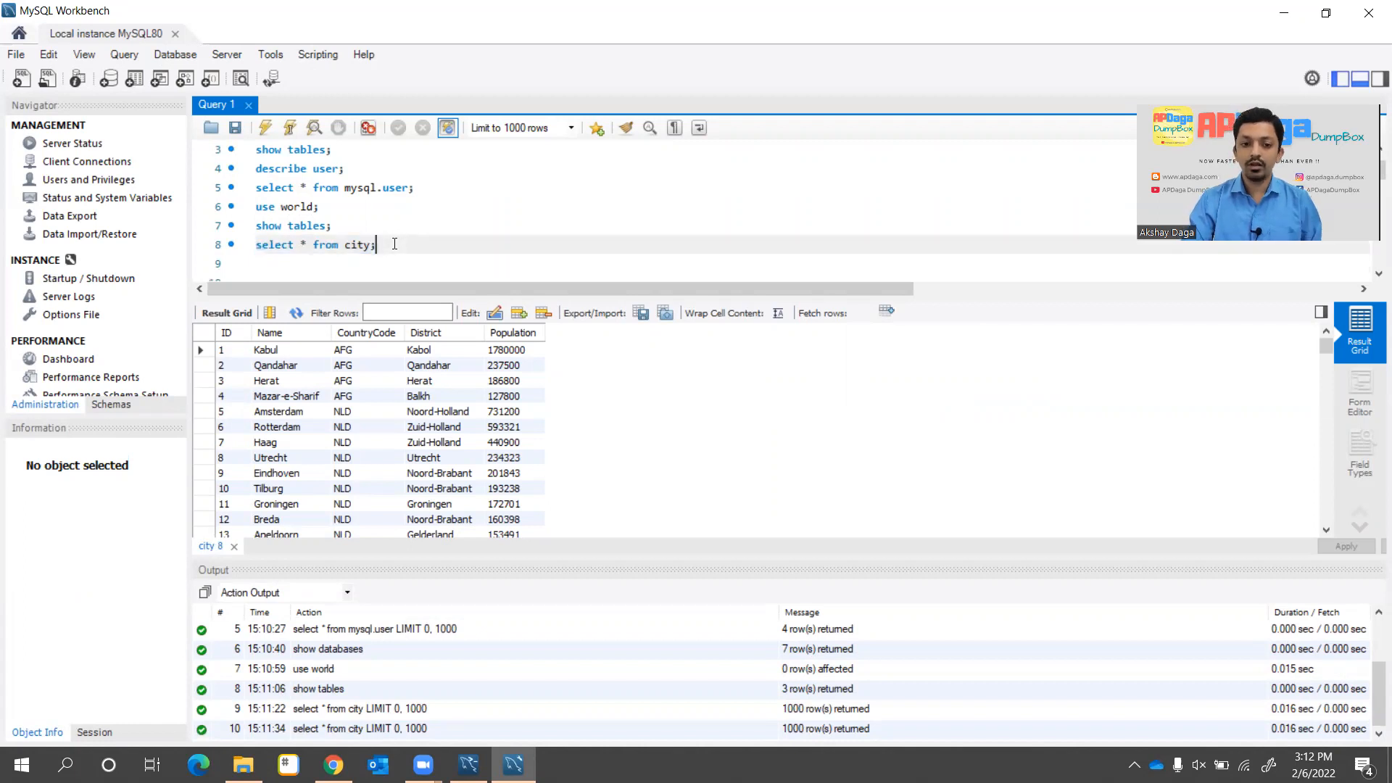